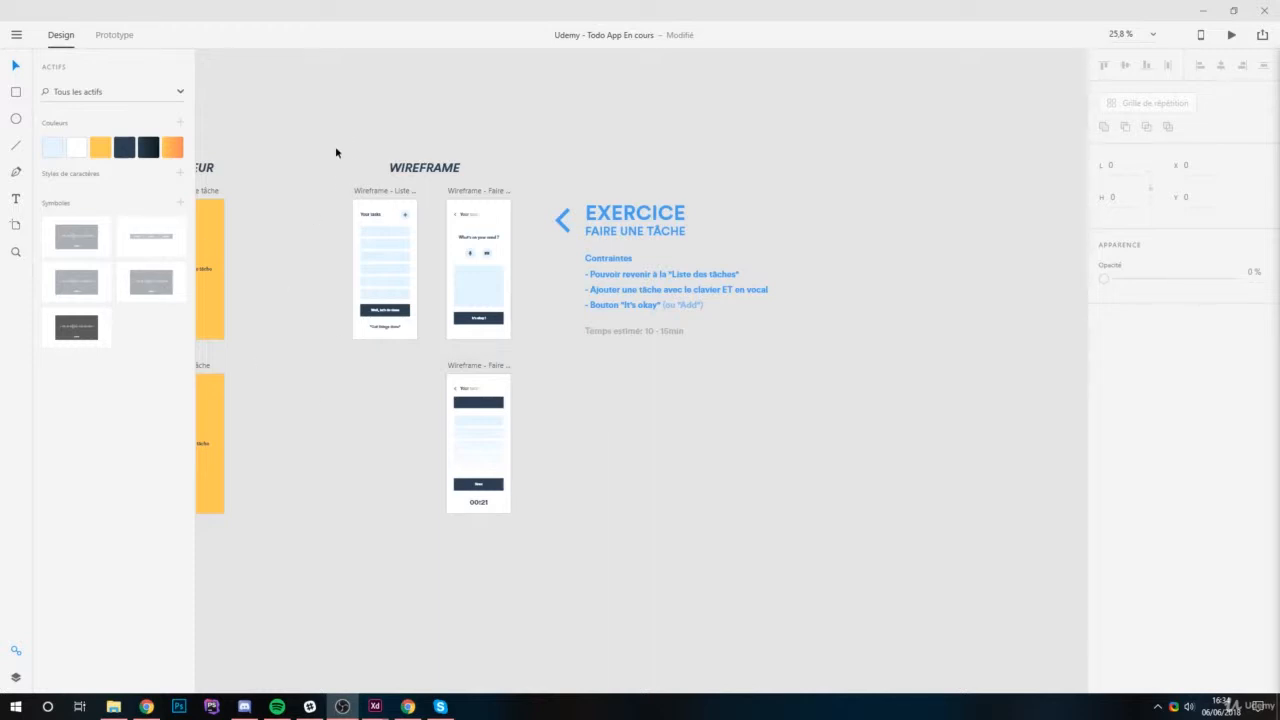
Duplicate the three wireframe artboards and place the copies well to the right of the exercise text.
drag(324, 117, 532, 533)
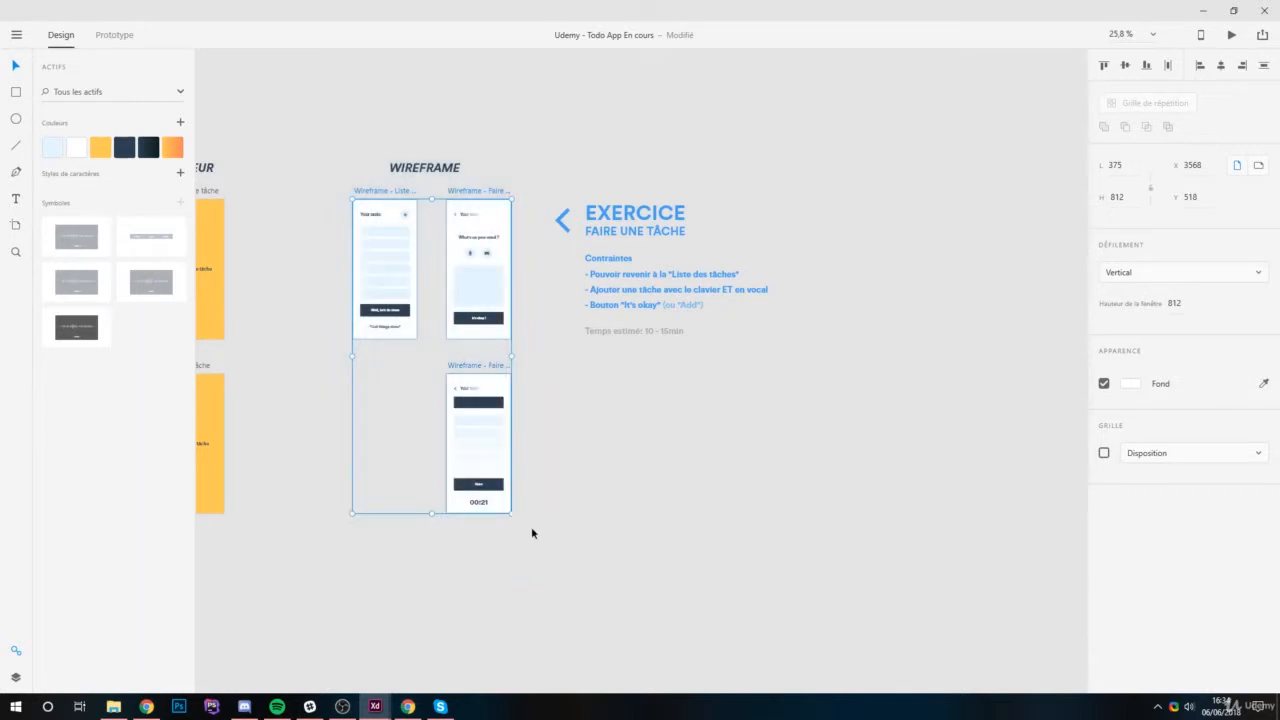
drag(389, 196, 844, 192)
scroll(665, 250, down, 2)
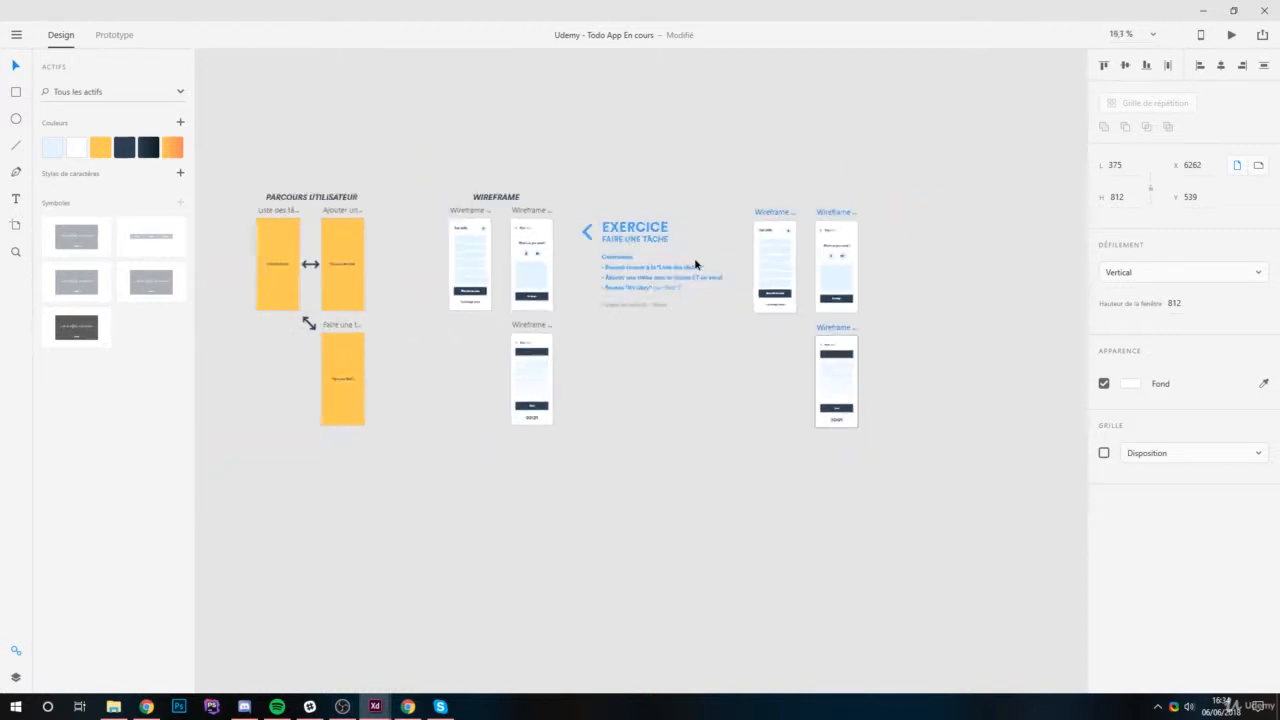
scroll(832, 248, up, 5)
drag(631, 135, 729, 134)
scroll(400, 280, down, 2)
scroll(655, 246, up, 2)
scroll(599, 216, up, 2)
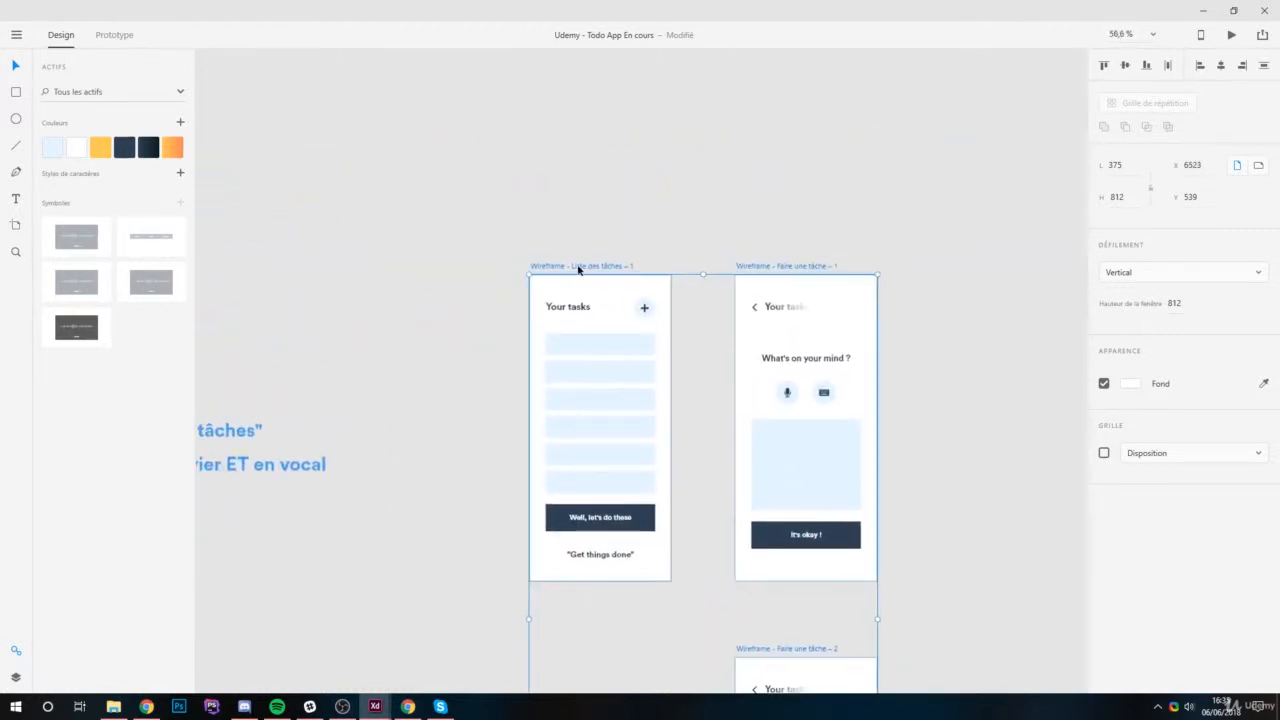
Rename the copied task-list artboard as "Design - Liste des tâche".
double_click(578, 266)
drag(568, 266, 522, 271)
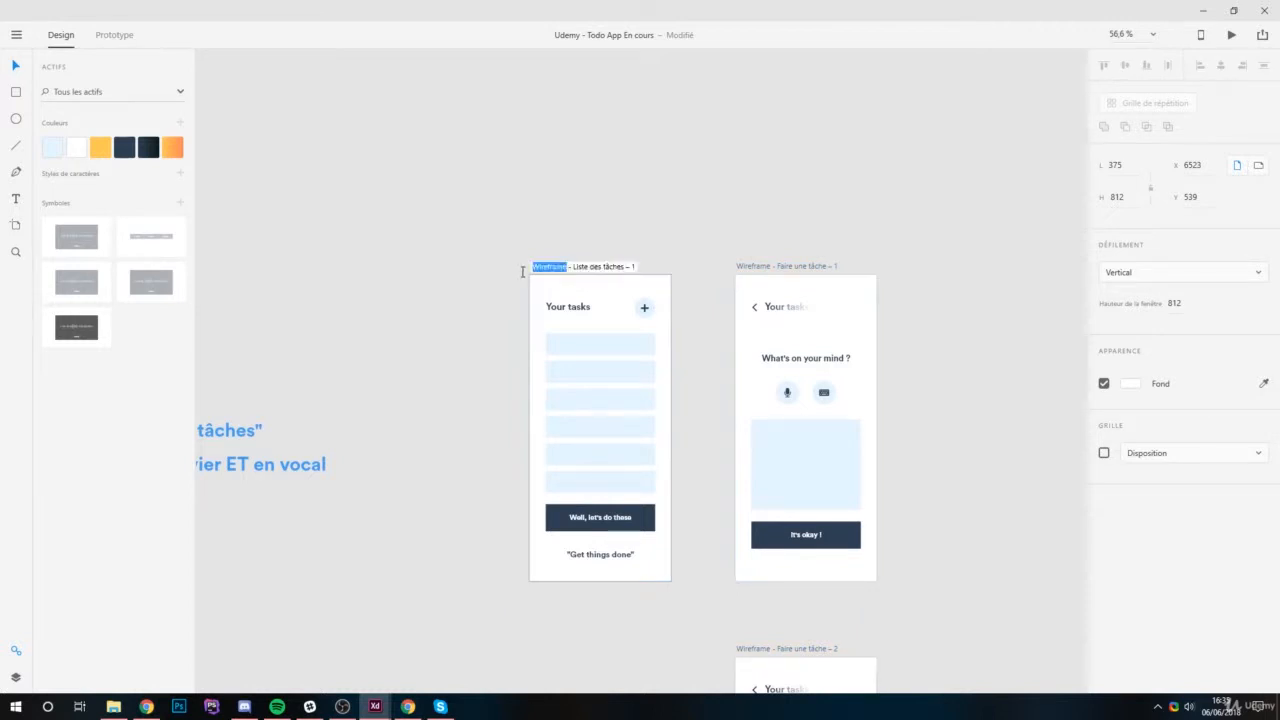
text(Design)
drag(609, 266, 664, 268)
key(BackSpace)
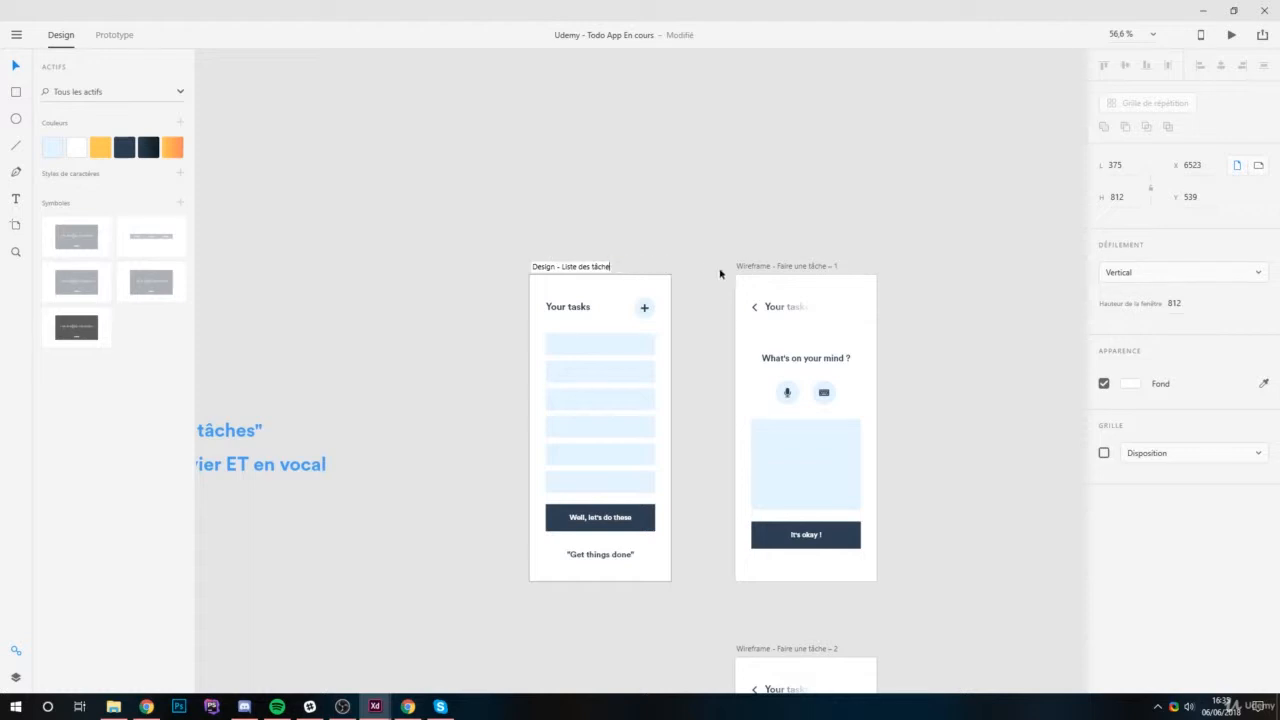
key(Return)
Rename the copied "What's on your mind ?" artboard as "Design - Faire une tâche".
click(767, 268)
double_click(776, 267)
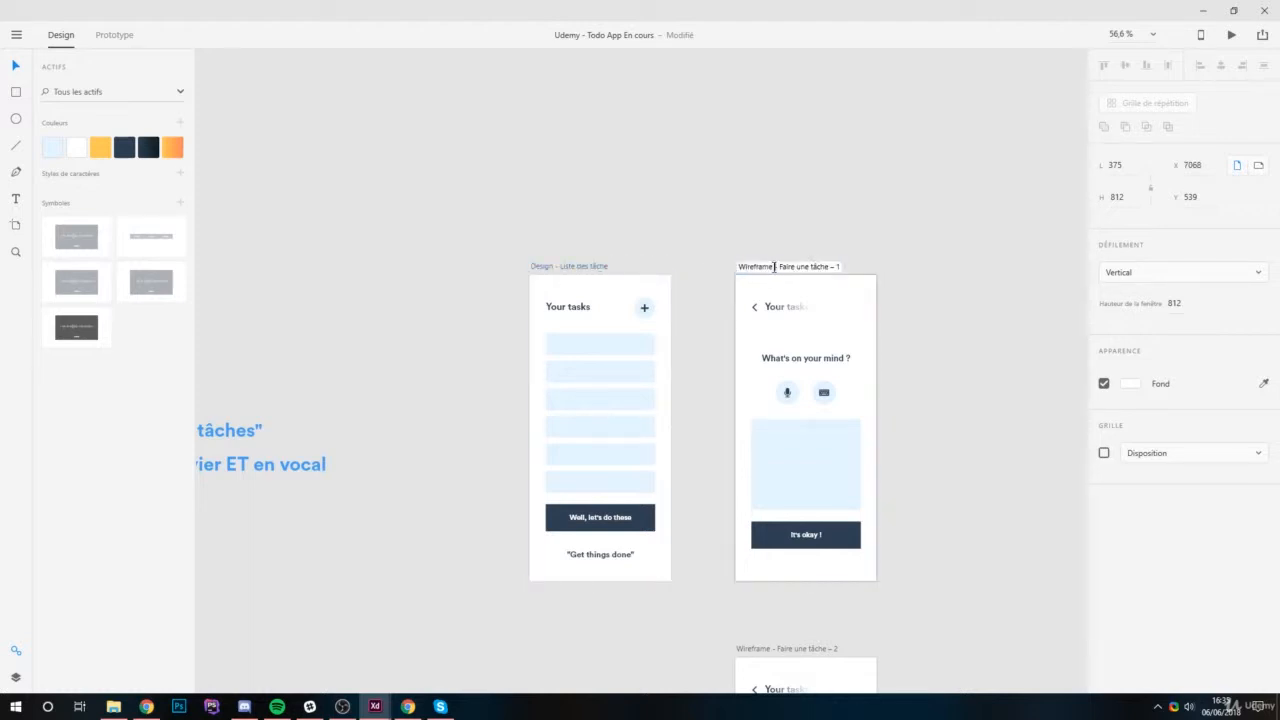
drag(774, 267, 722, 271)
text(Design)
click(882, 247)
Rename the lower copied artboard, below the "What's on your mind ?" screen, as "Design - Faire une tâche".
scroll(840, 325, down, 1)
double_click(803, 573)
click(767, 573)
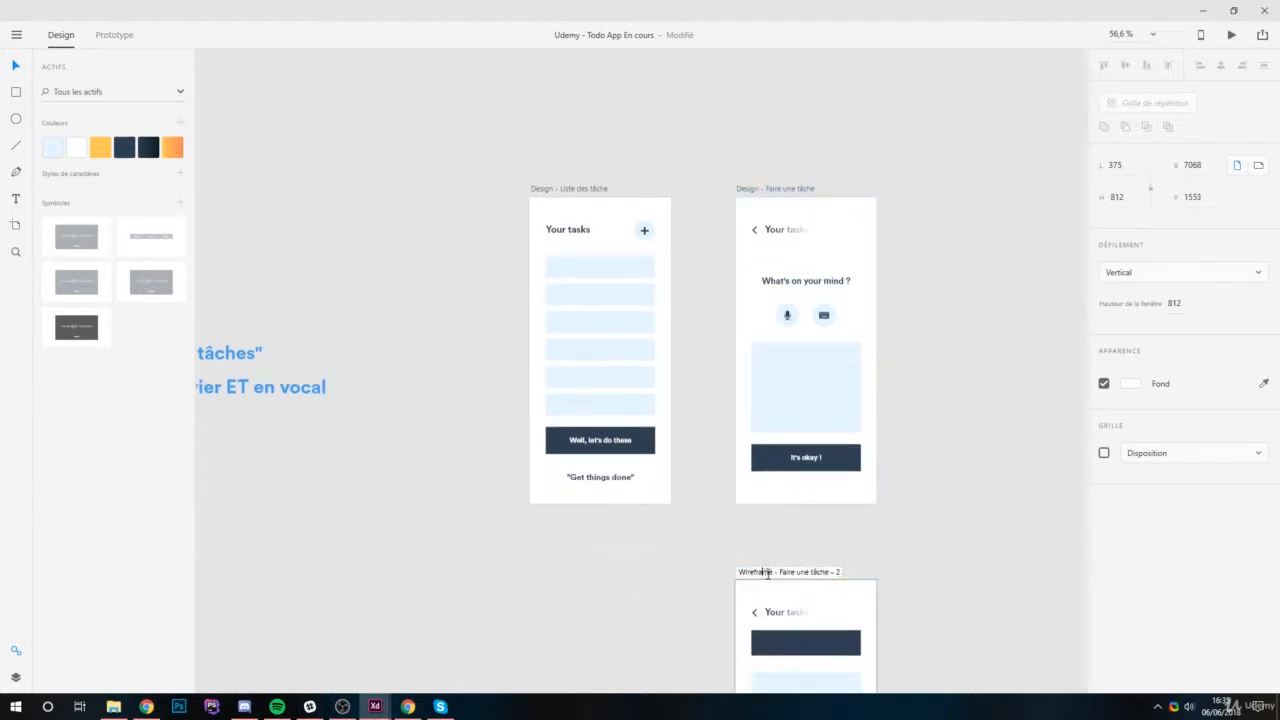
drag(767, 573, 722, 571)
text(Design)
drag(818, 572, 851, 571)
key(BackSpace)
key(Return)
Duplicate the WIREFRAME heading and place the copy above the Design artboards, level with the original.
scroll(710, 342, down, 3)
scroll(829, 423, down, 2)
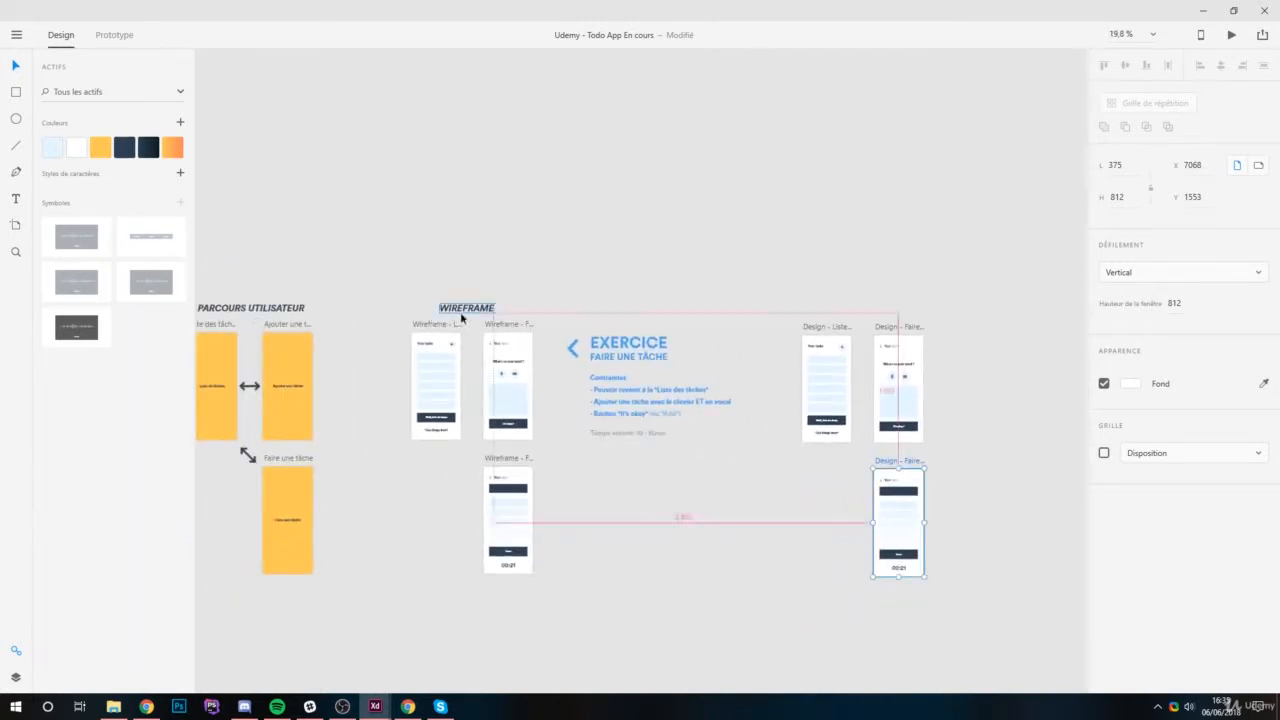
alt+drag(466, 309, 867, 313)
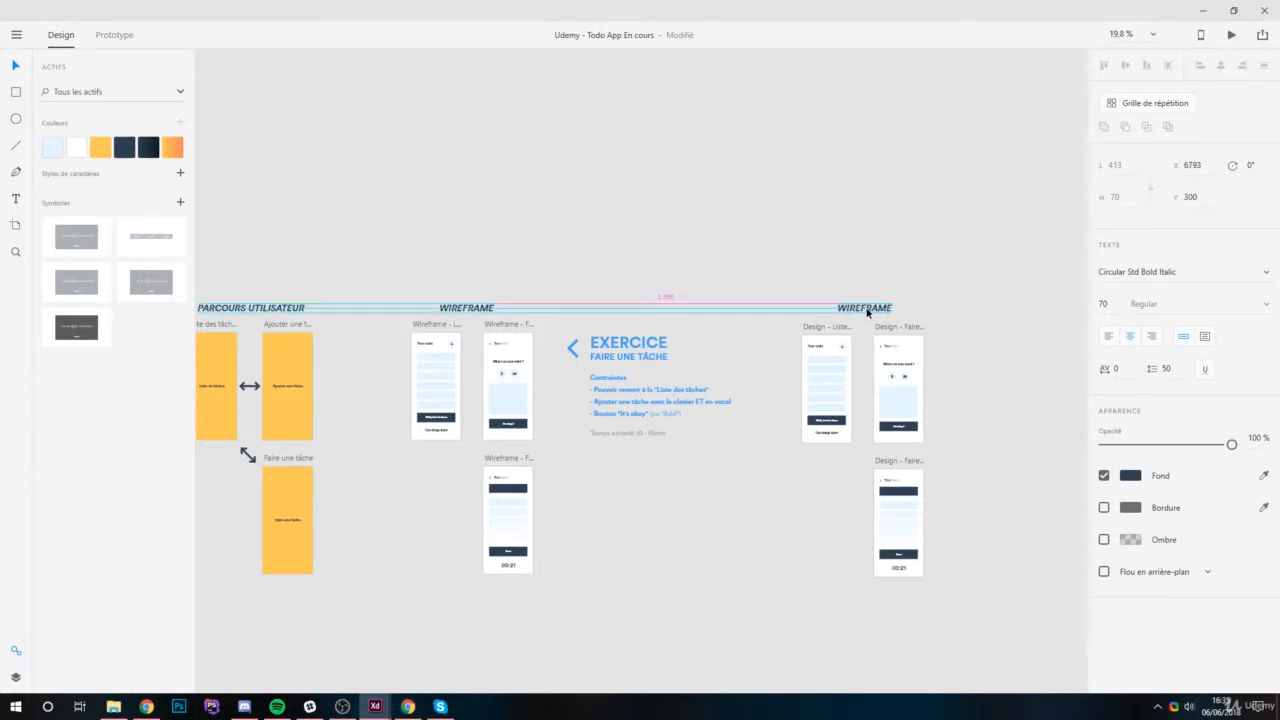
Change the text of the copied heading above the Design artboards to "DESIGN".
scroll(867, 313, up, 3)
double_click(858, 273)
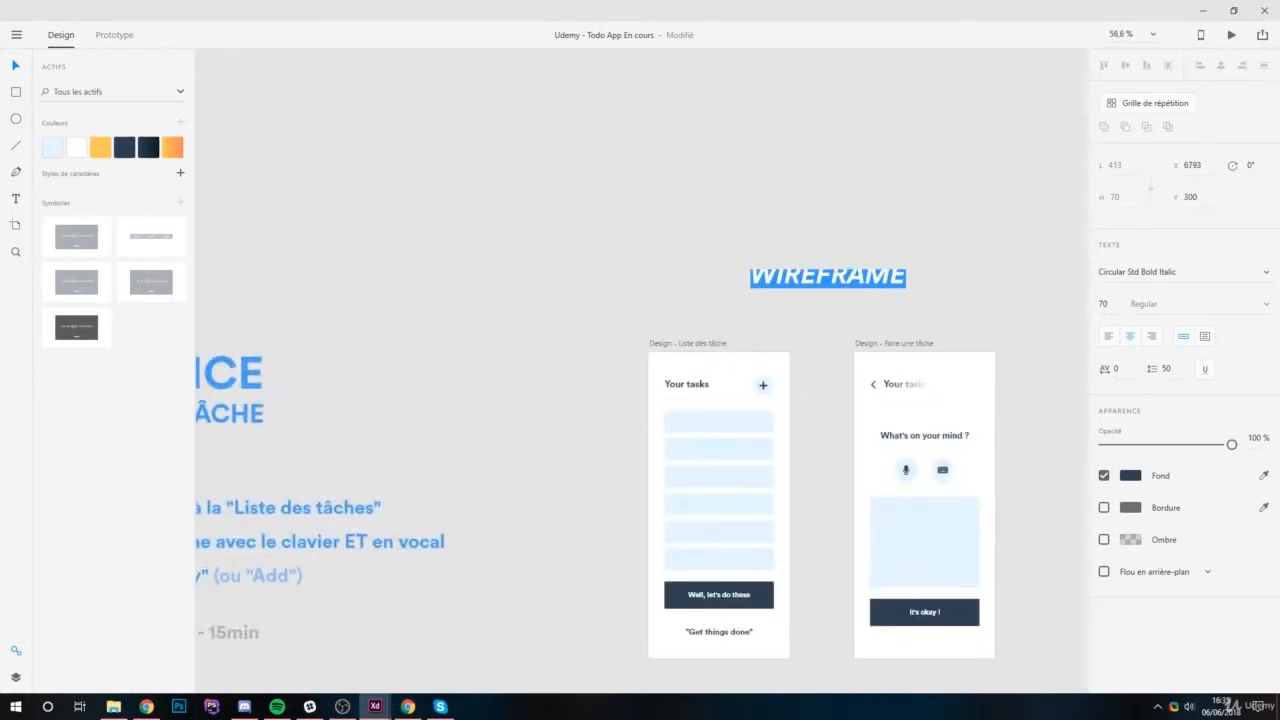
click(857, 271)
double_click(879, 273)
text(DESIGN DE L)
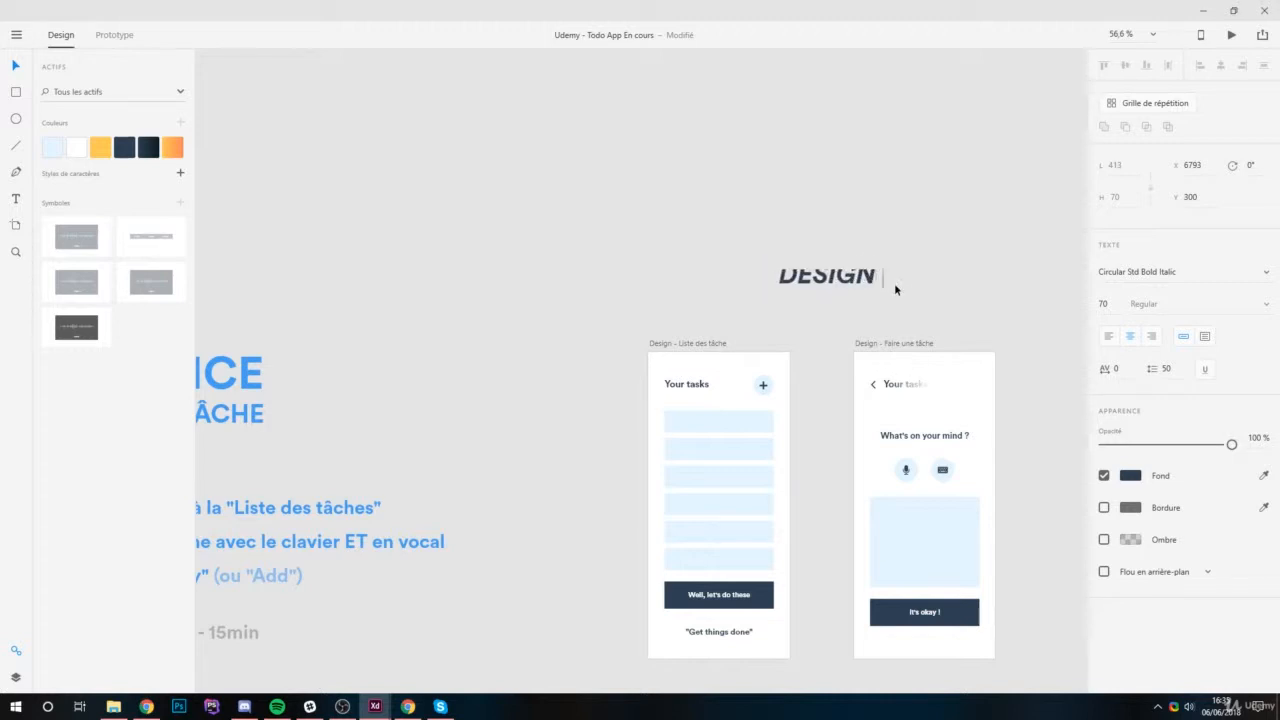
key(BackSpace)
key(BackSpace)
key(BackSpace)
key(BackSpace)
key(BackSpace)
key(Escape)
Fill the "Well, let's do these" button with the saved dark blue gradient and round its corners to about 14.
drag(557, 286, 529, 162)
scroll(757, 380, down, 1)
scroll(891, 380, up, 2)
drag(655, 294, 733, 296)
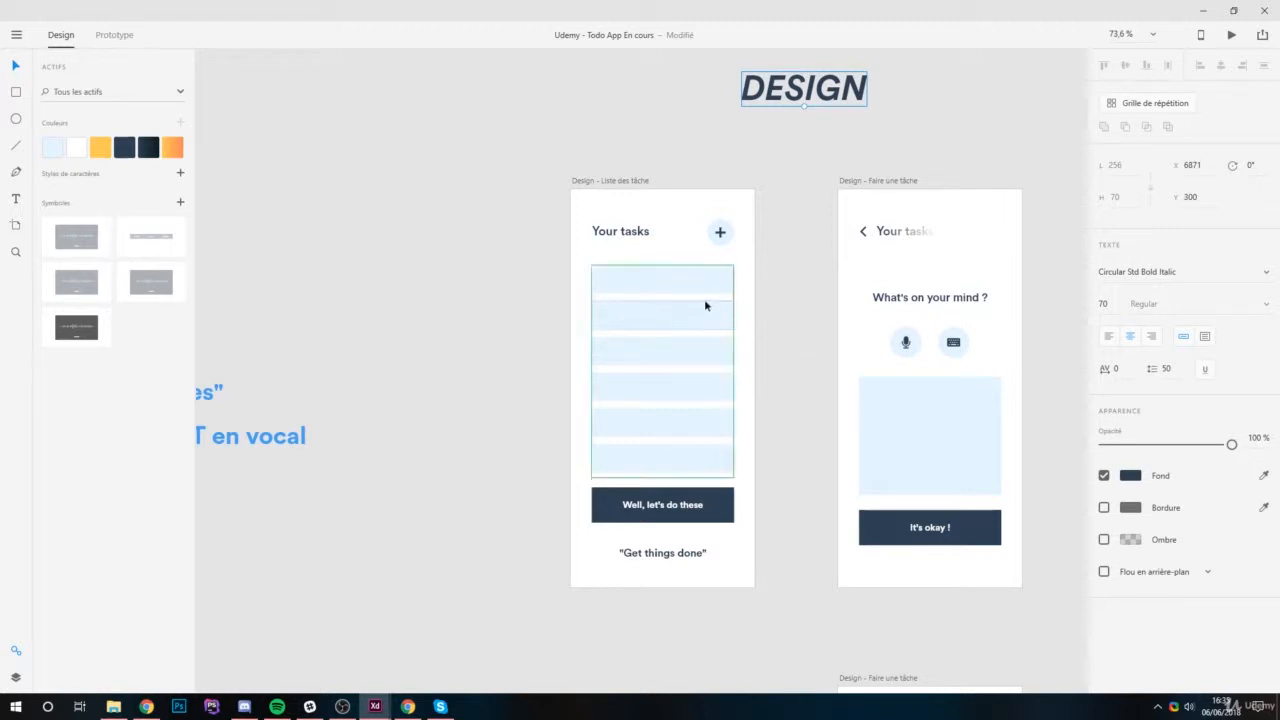
scroll(691, 263, up, 3)
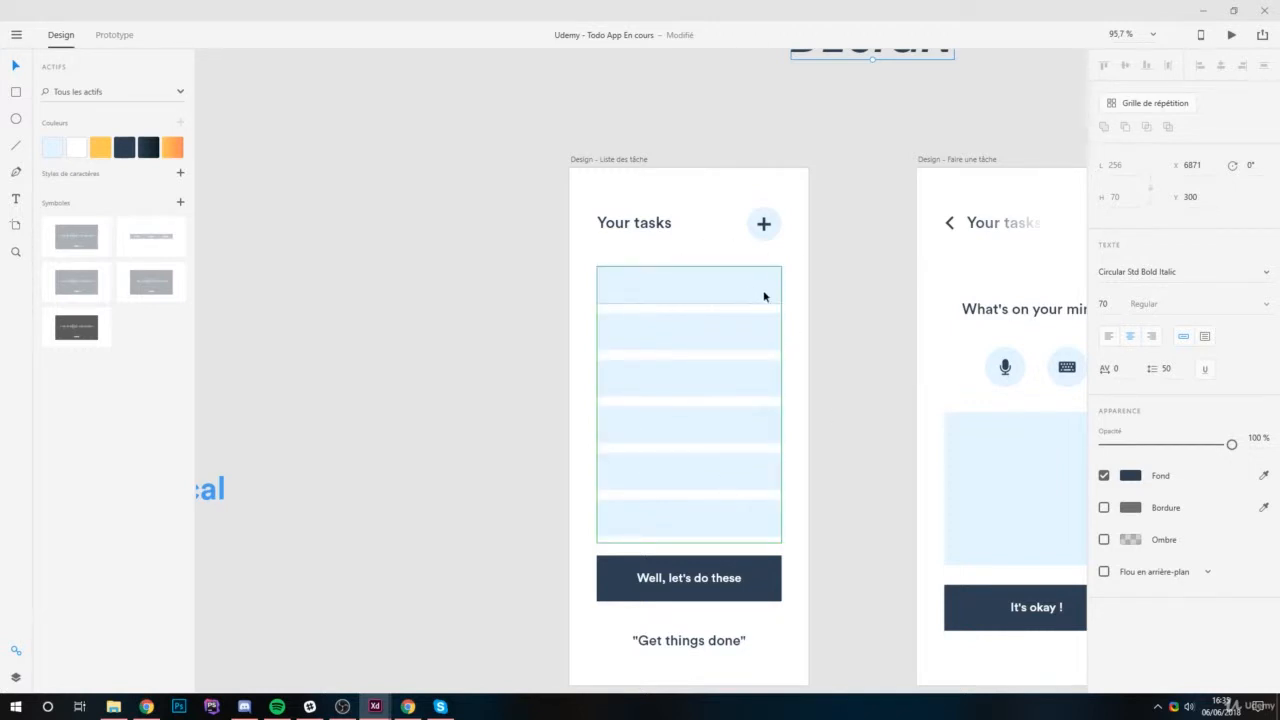
scroll(770, 290, right, 2)
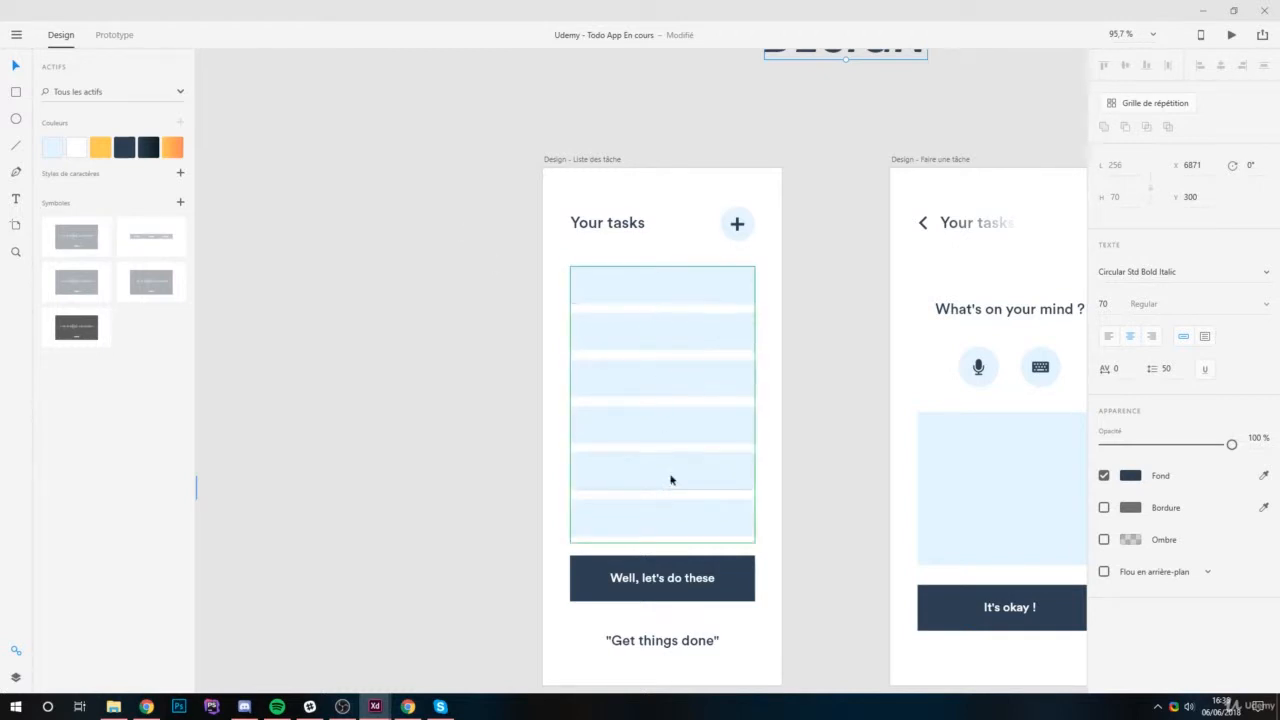
click(738, 575)
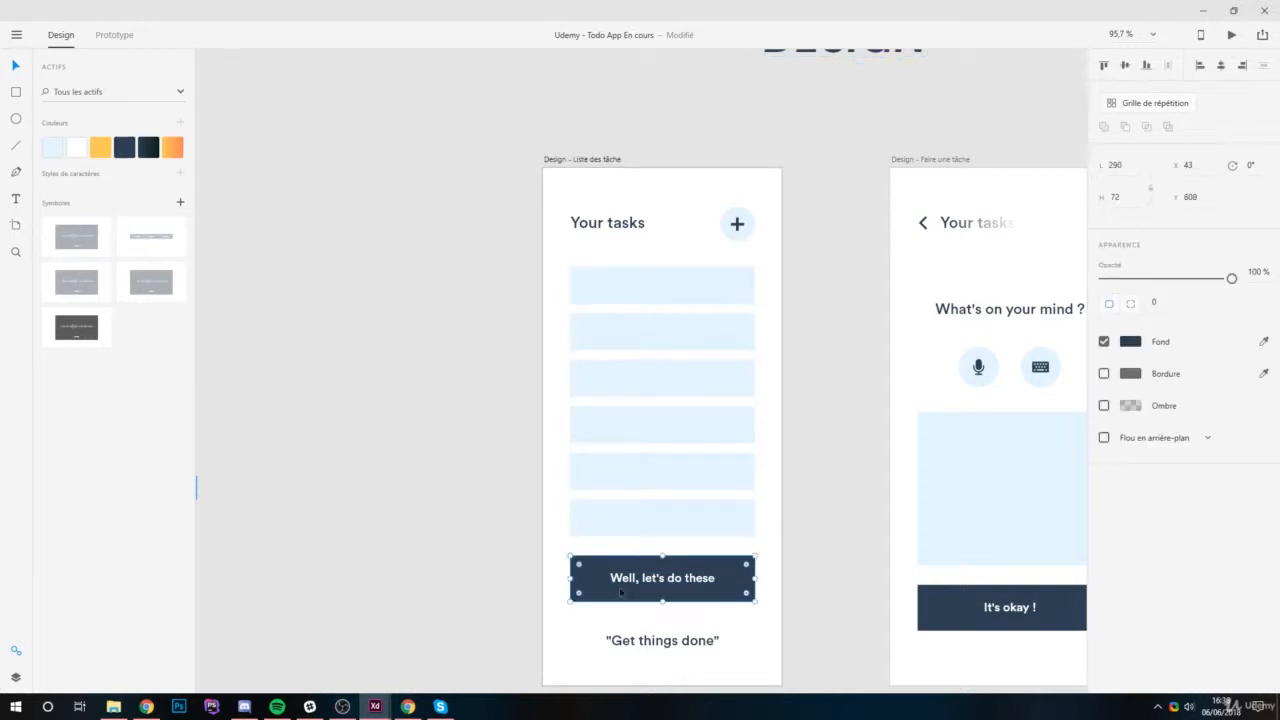
click(147, 148)
scroll(660, 651, up, 3)
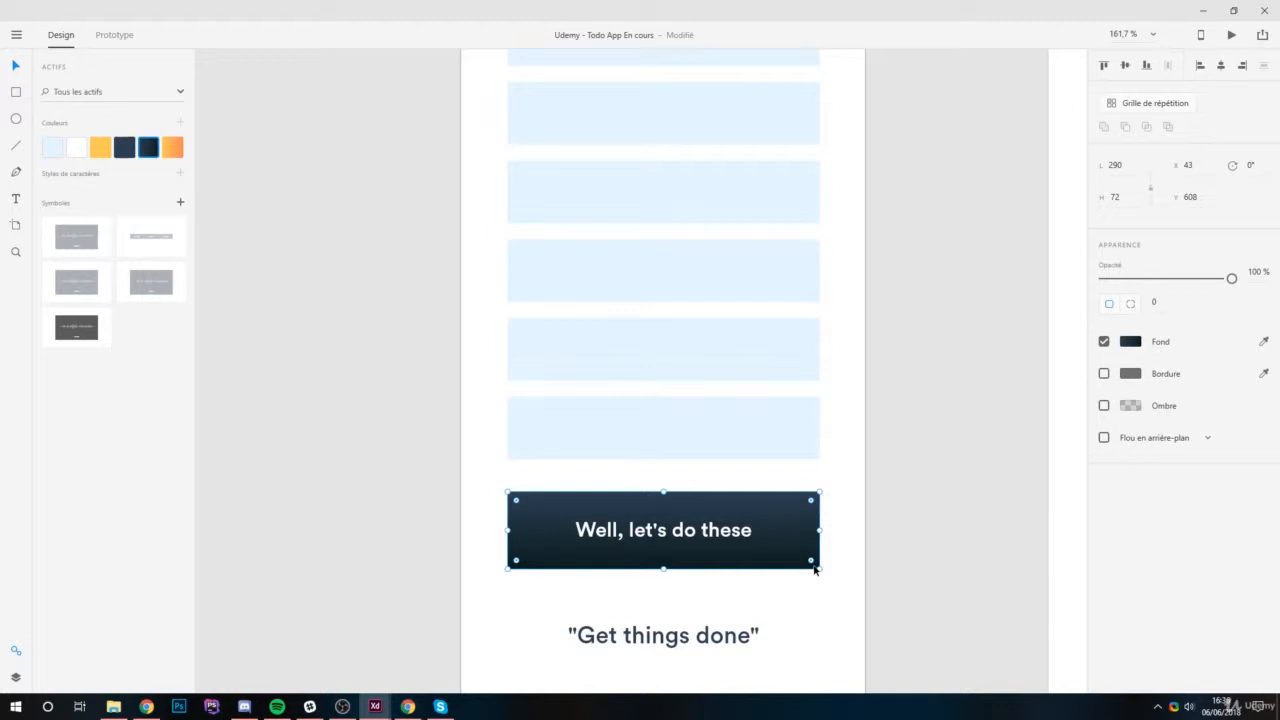
drag(811, 560, 806, 557)
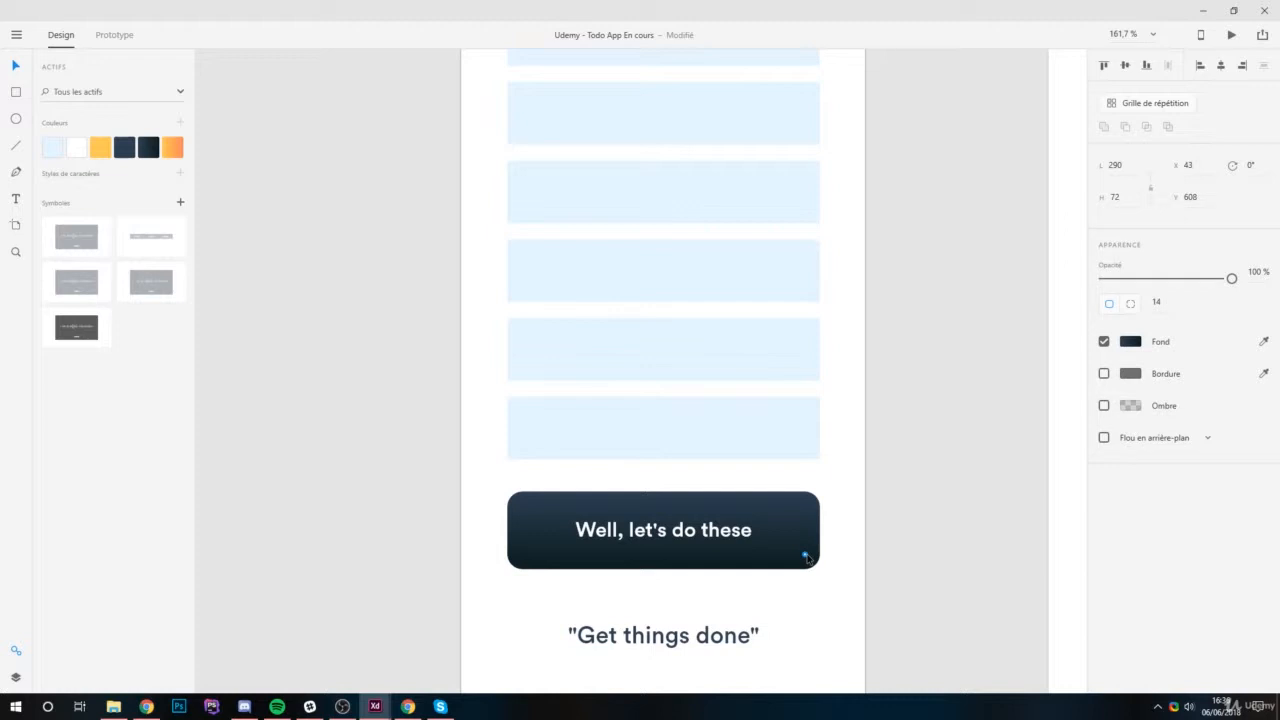
drag(806, 557, 806, 557)
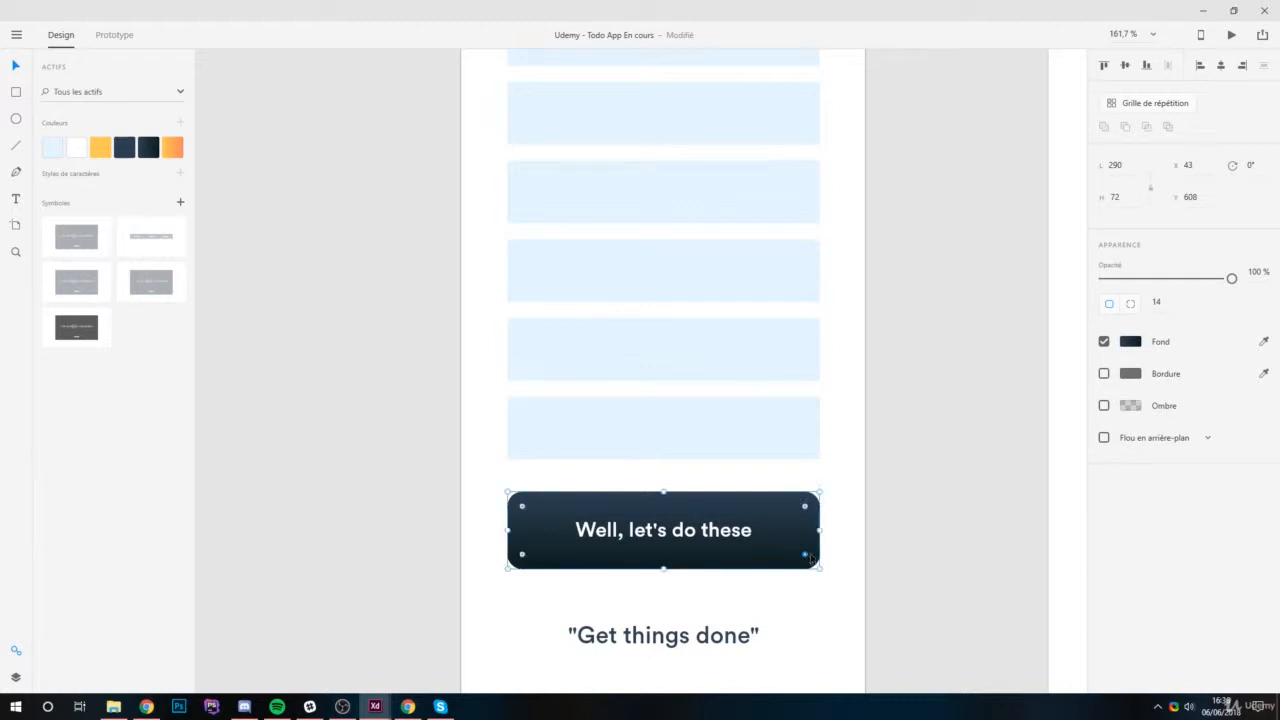
Delete the repeat grid of light blue task bars from the "Design - Liste des tâche" artboard.
scroll(617, 349, down, 2)
scroll(623, 391, down, 3)
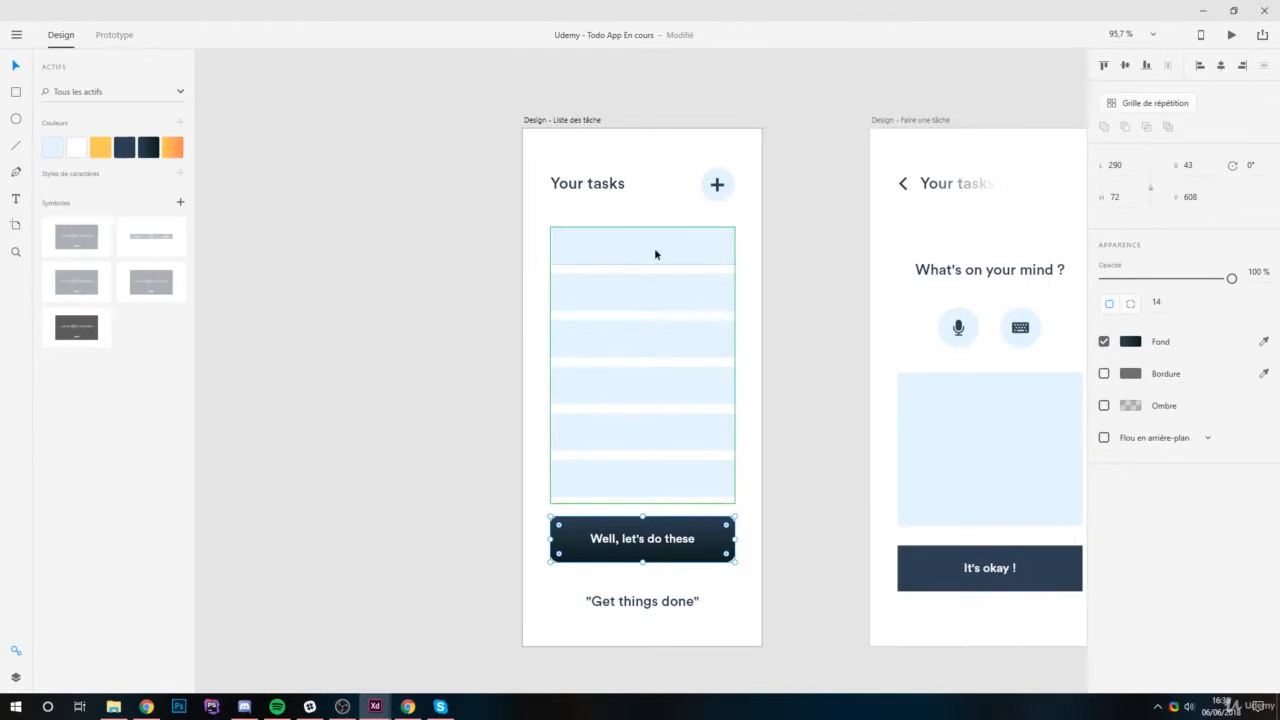
click(654, 248)
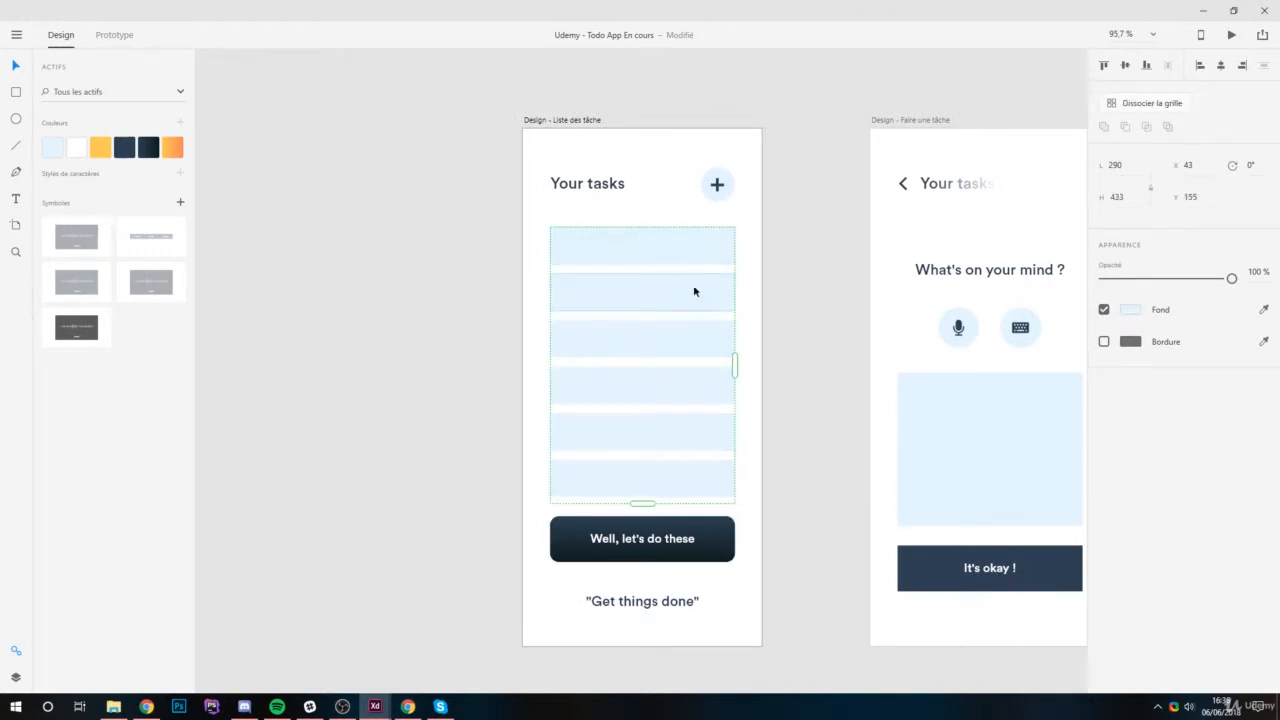
key(Delete)
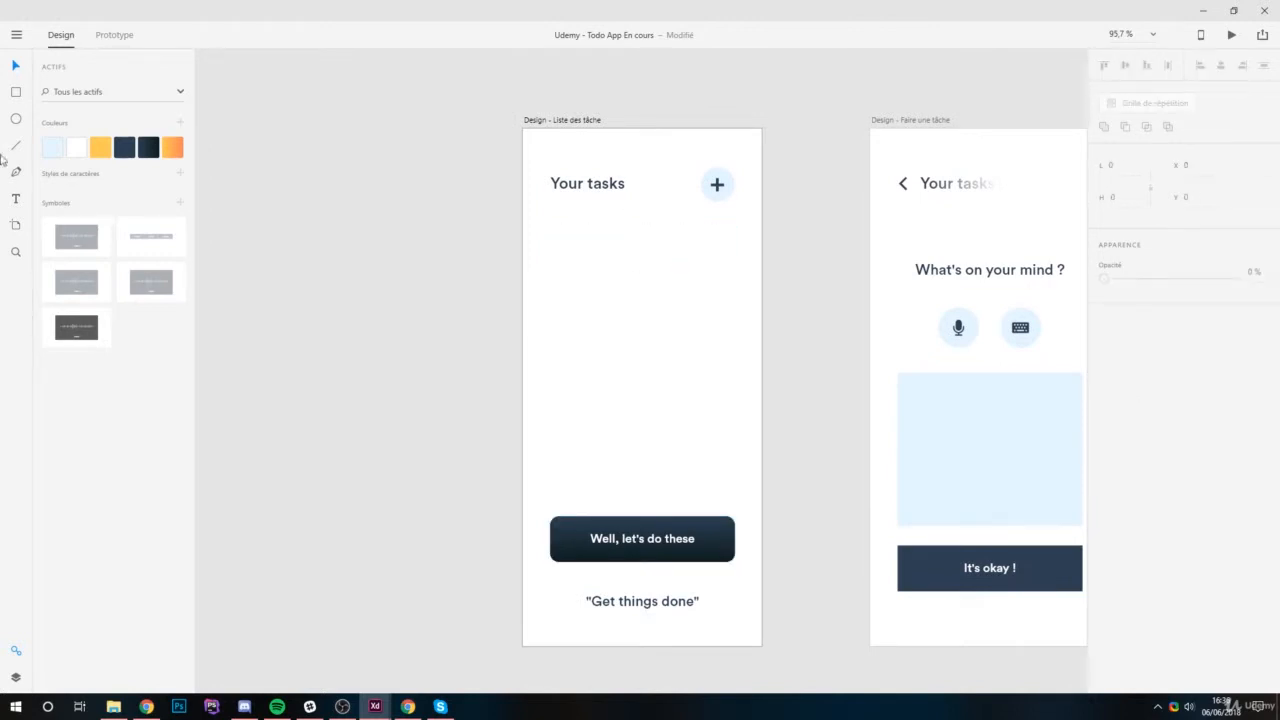
Draw a rectangle of about 282 x 60 beneath the "Your tasks" title and fill it with the saved orange gradient.
click(16, 93)
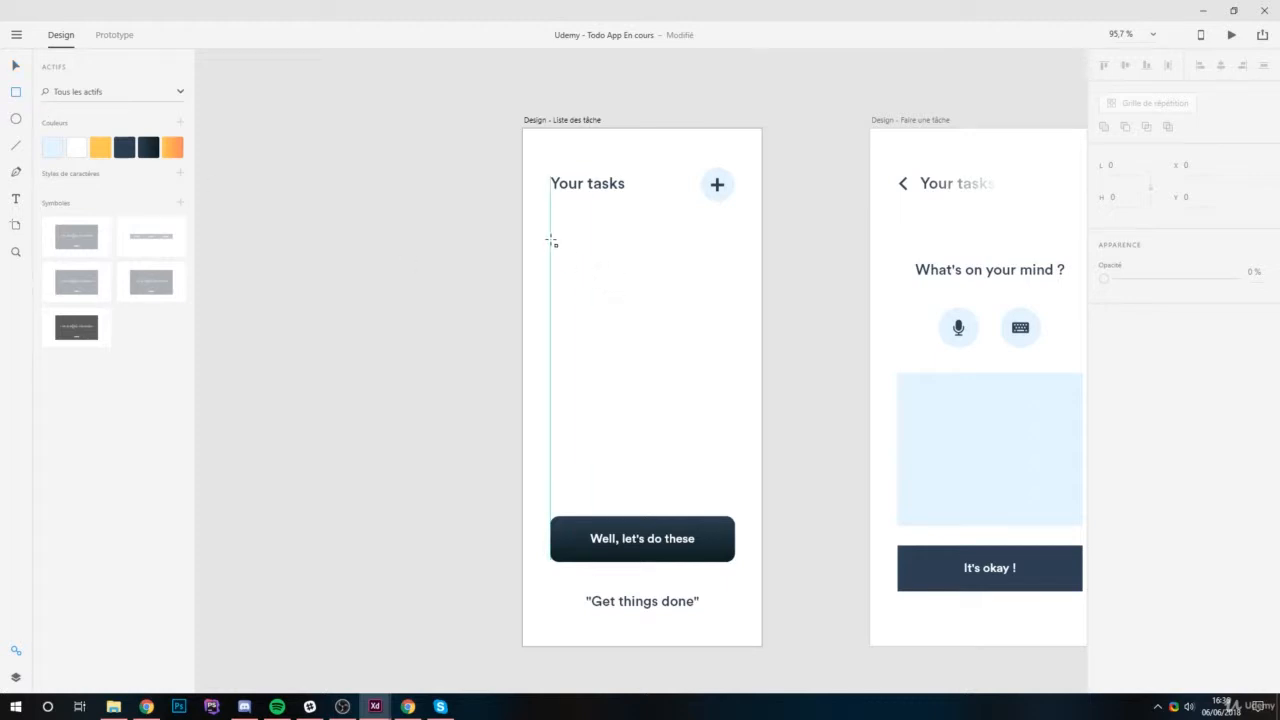
drag(551, 240, 730, 277)
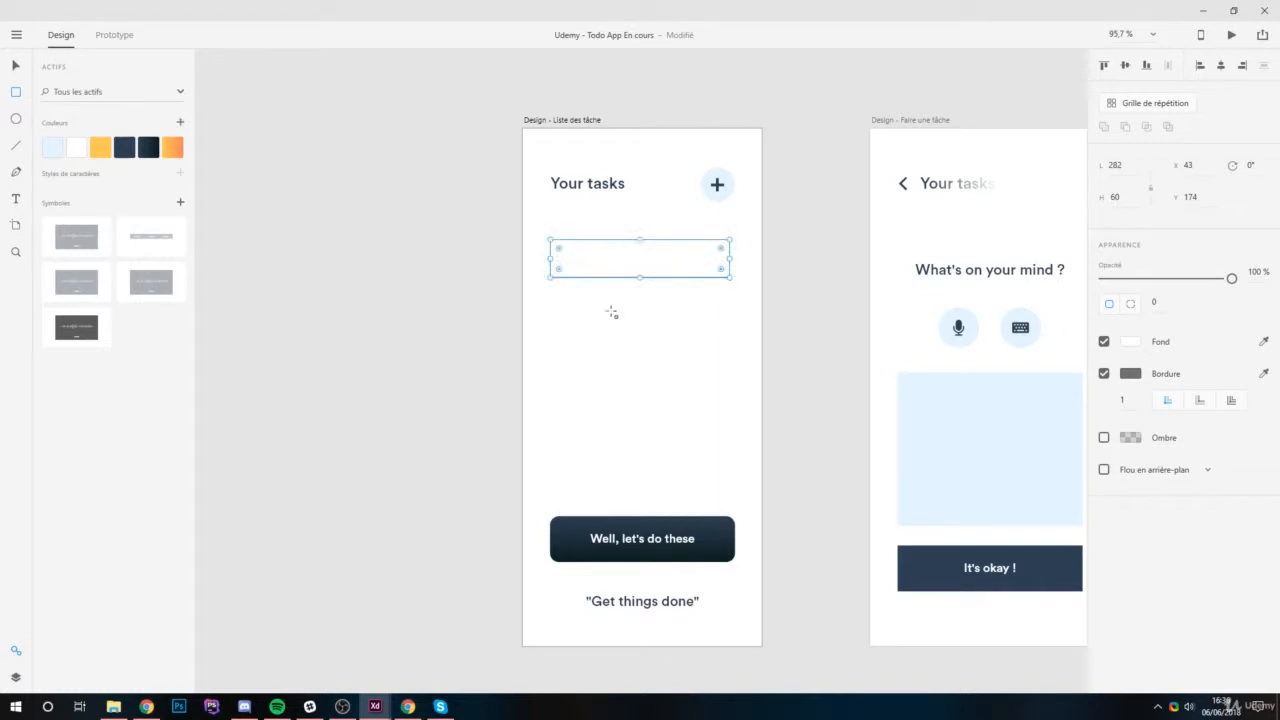
click(173, 150)
scroll(680, 262, up, 3)
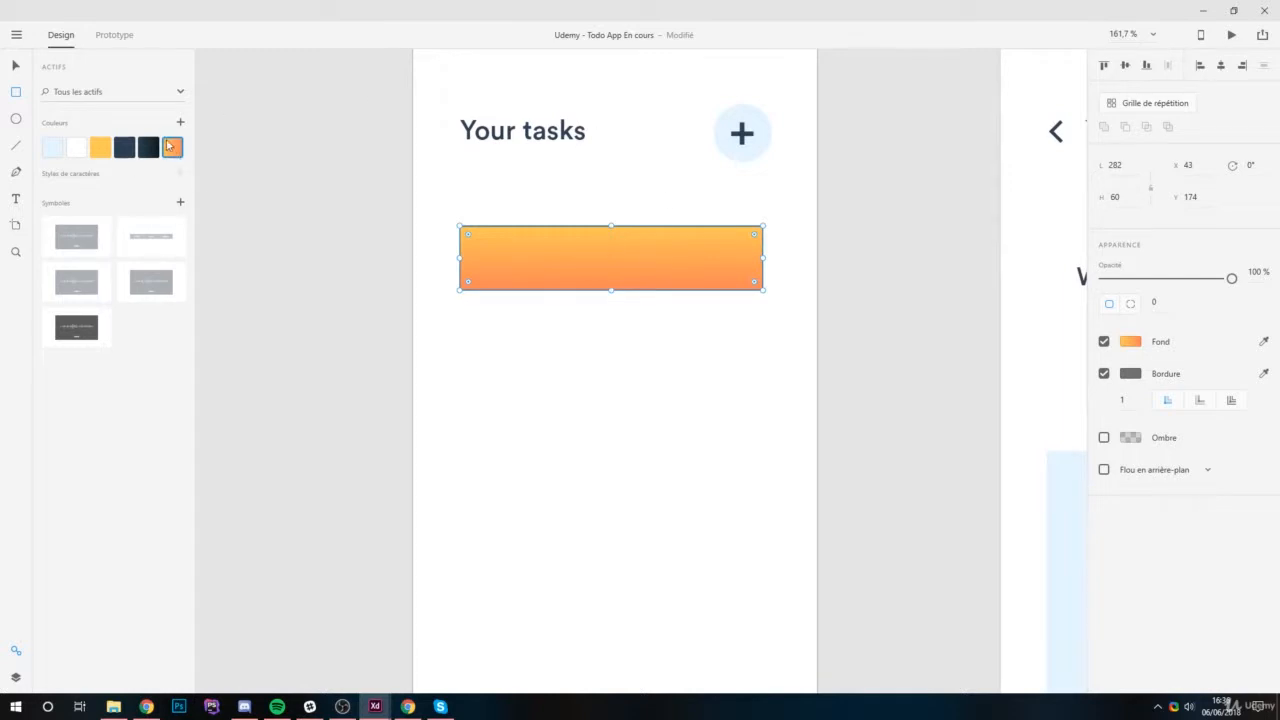
scroll(553, 273, down, 5)
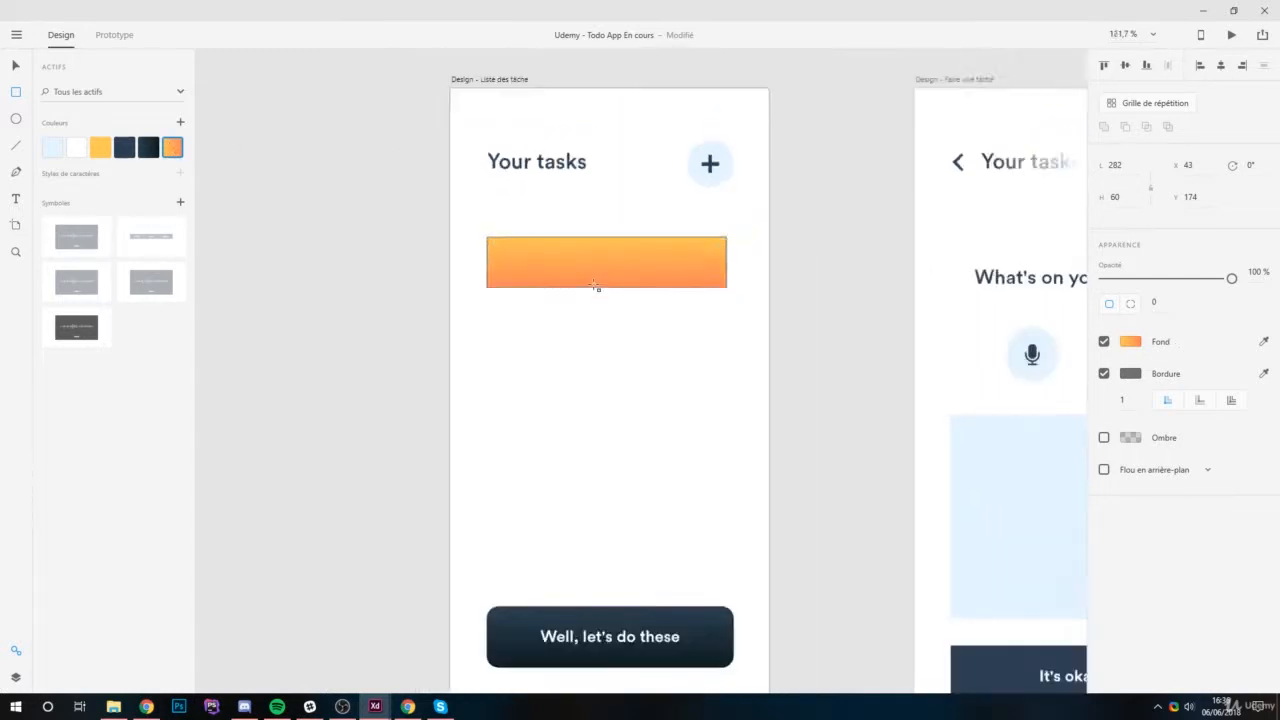
scroll(629, 346, up, 5)
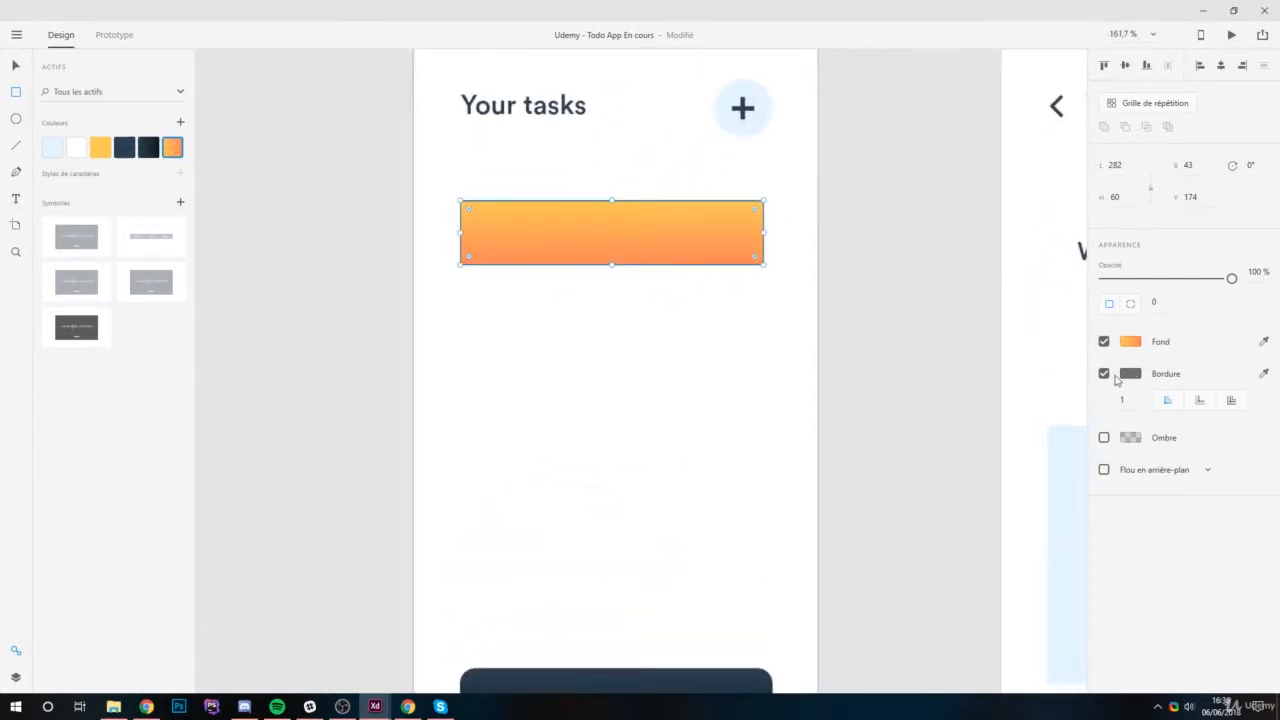
Remove the rectangle's border and run its linear gradient horizontally, from yellow at the left edge to orange at the right.
click(1130, 342)
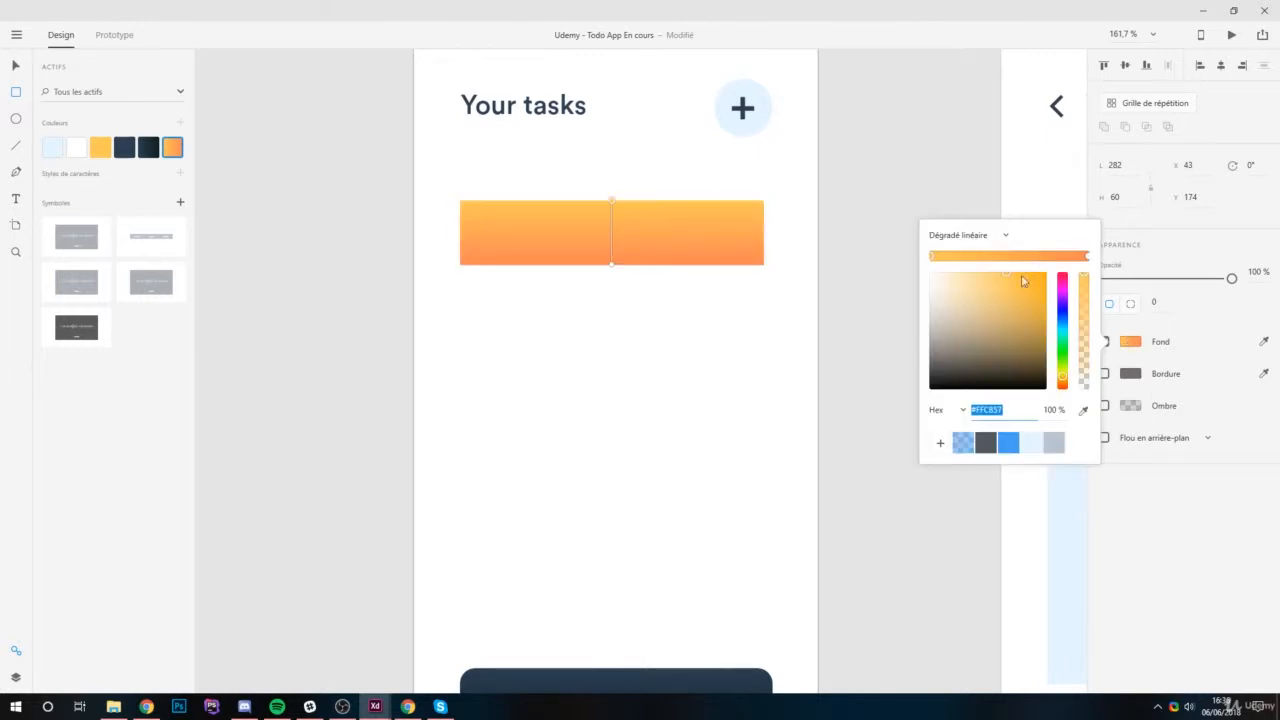
scroll(597, 189, up, 3)
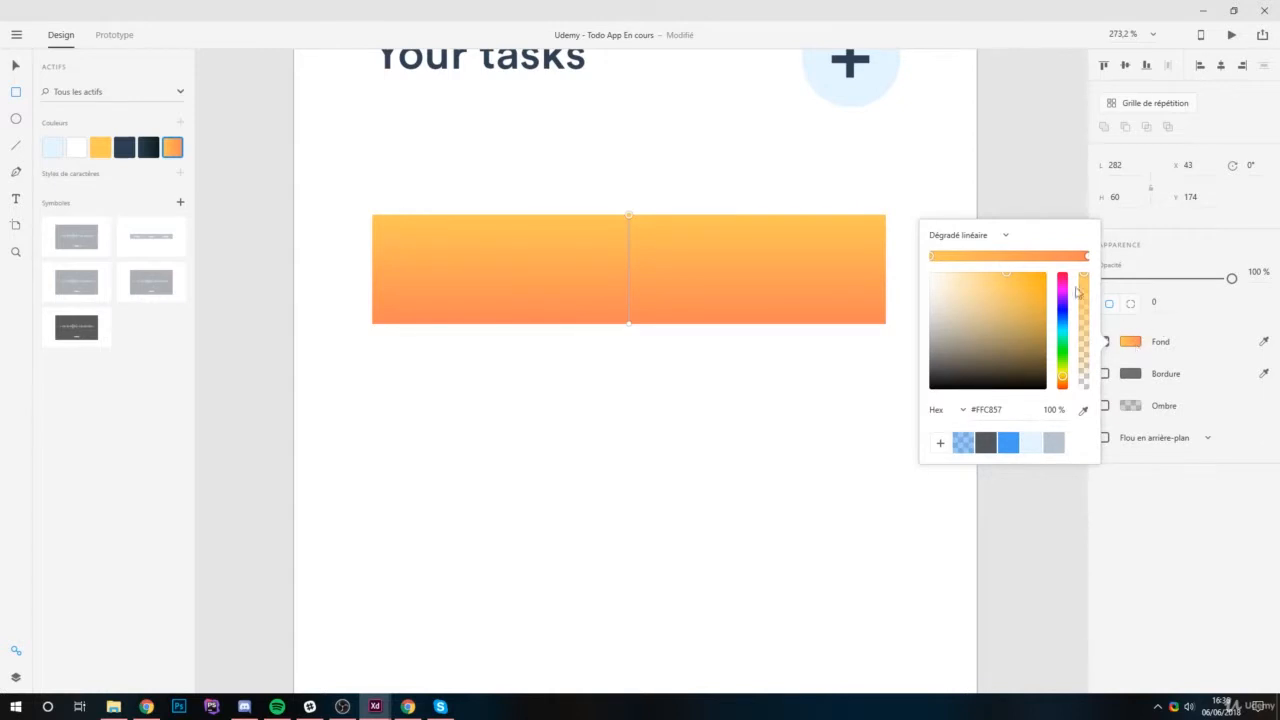
drag(629, 216, 375, 278)
scroll(551, 363, up, 1)
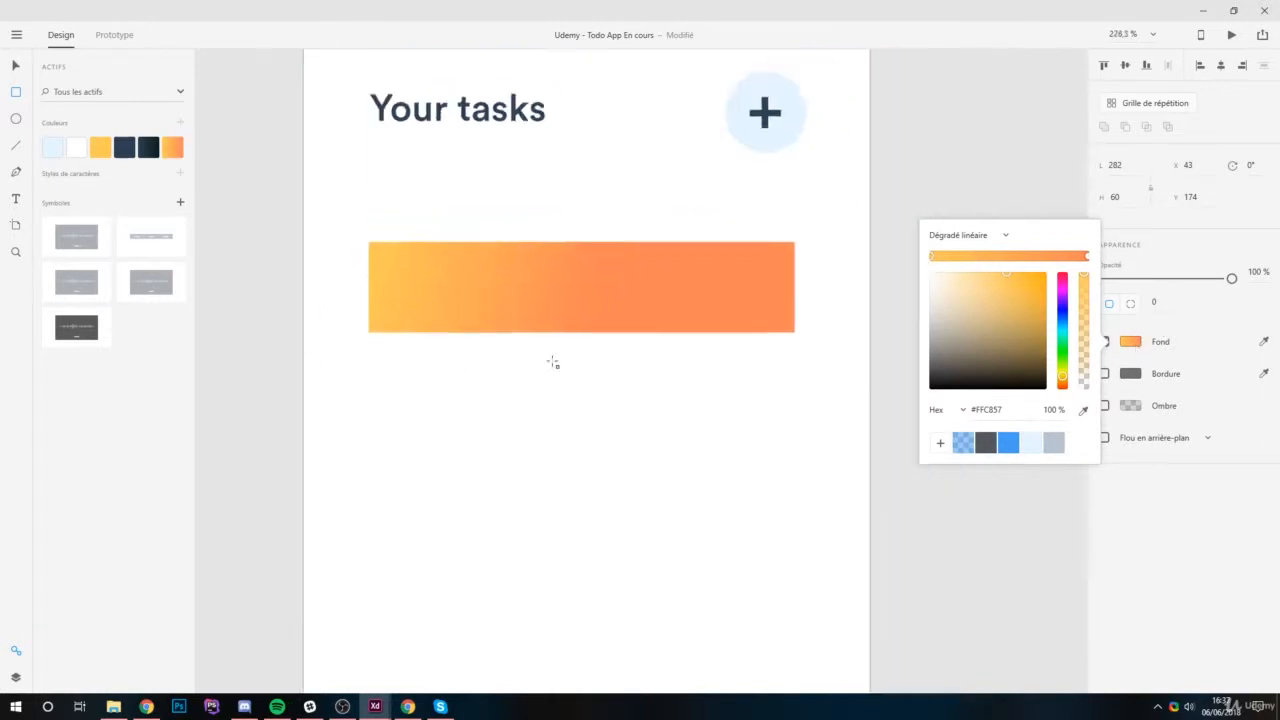
scroll(483, 363, right, 3)
drag(489, 362, 658, 323)
drag(750, 309, 750, 308)
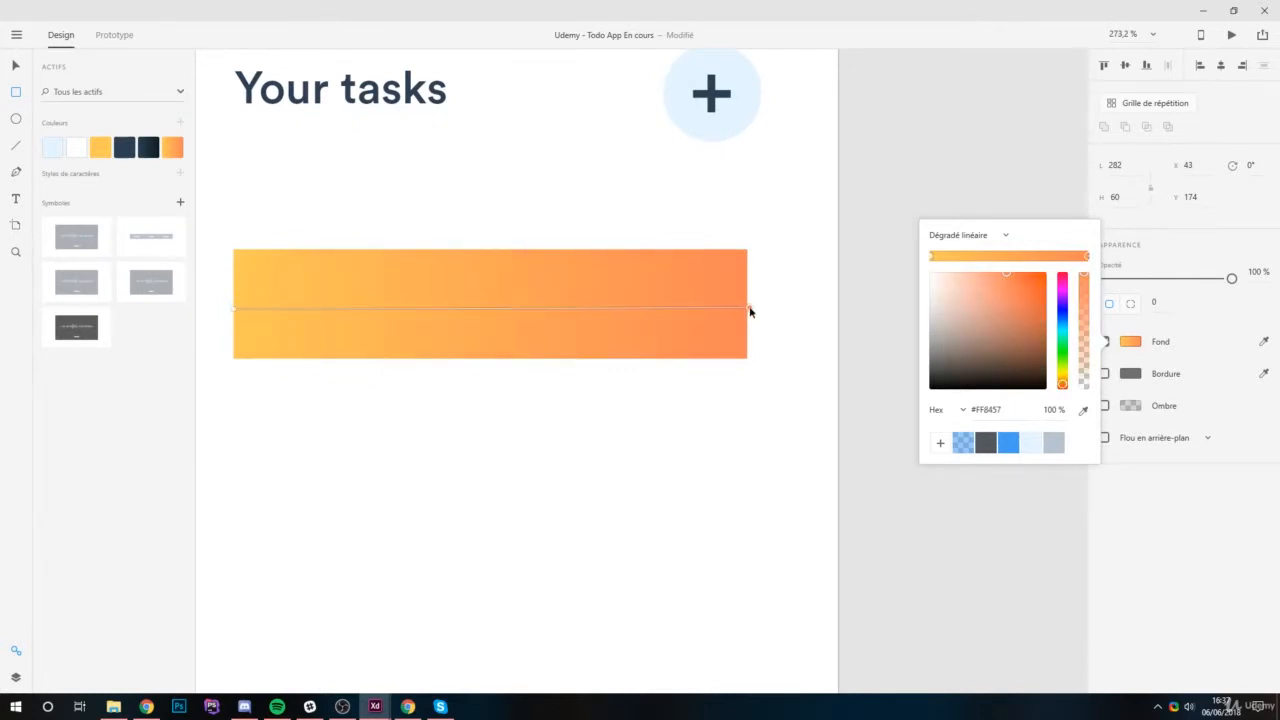
click(16, 65)
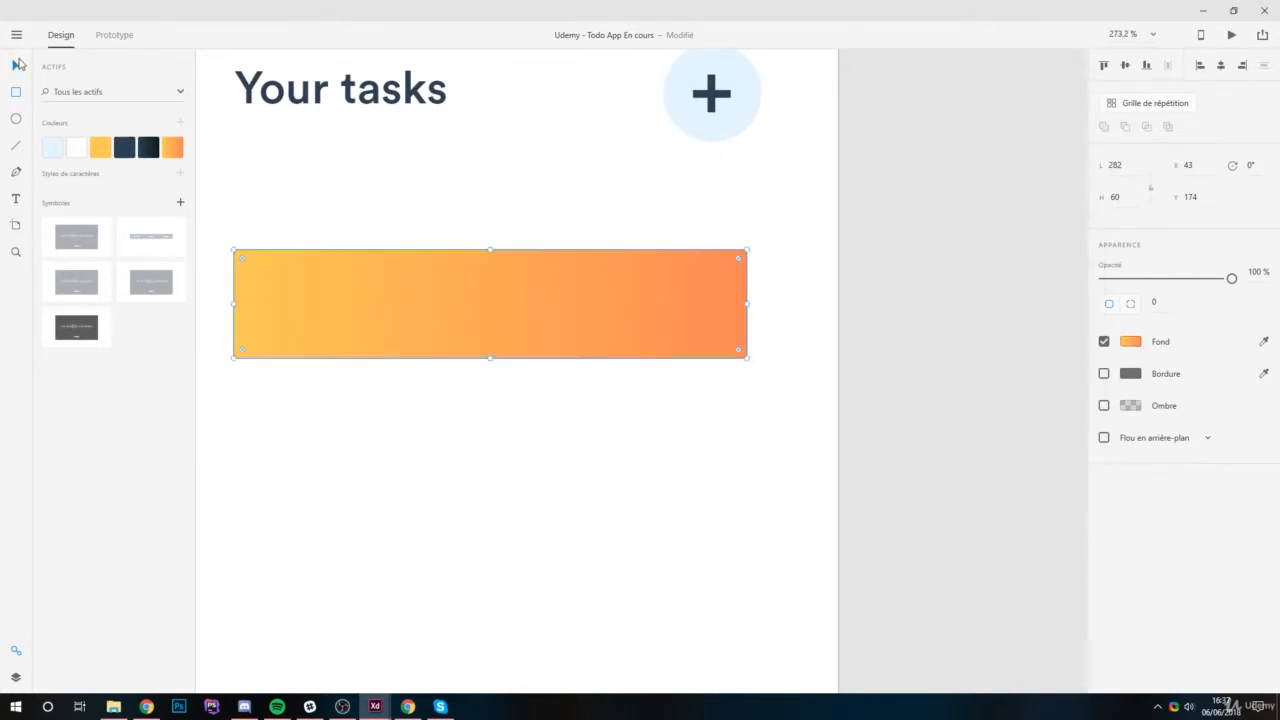
Set the corner radius of the "Well, let's do these" button to 15.
scroll(614, 208, down, 6)
drag(527, 374, 590, 290)
key(alt)
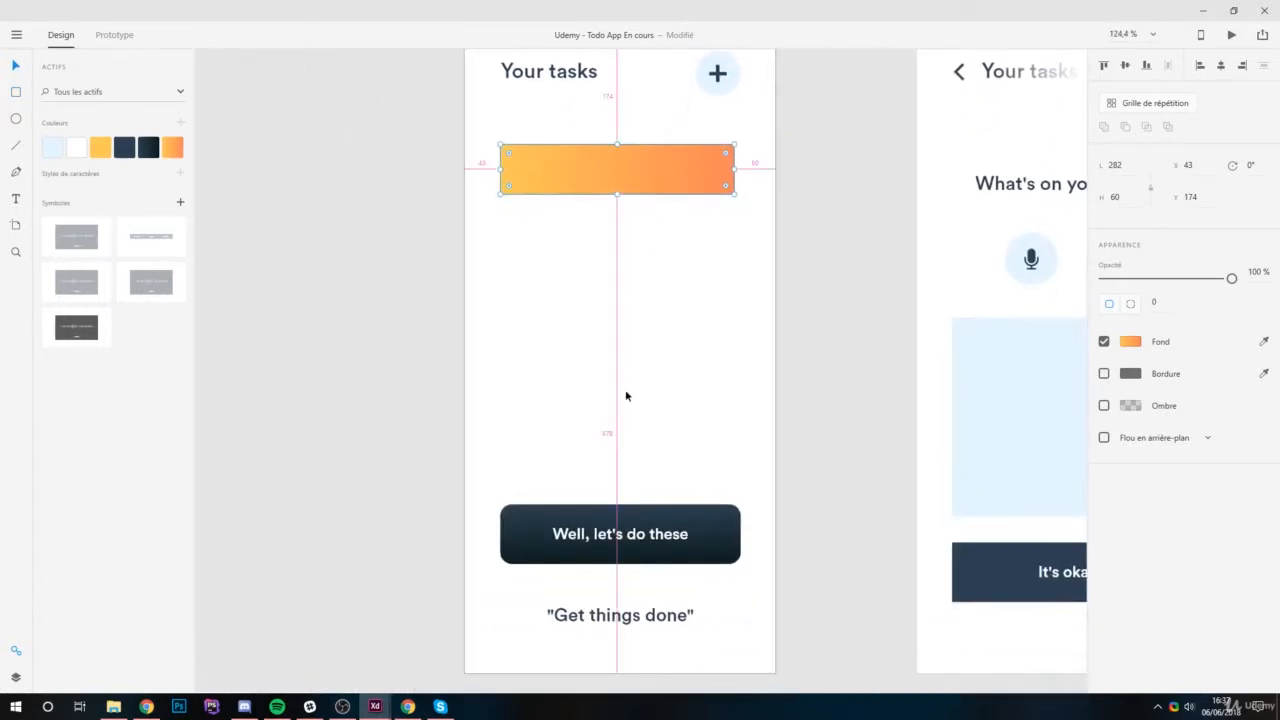
click(519, 525)
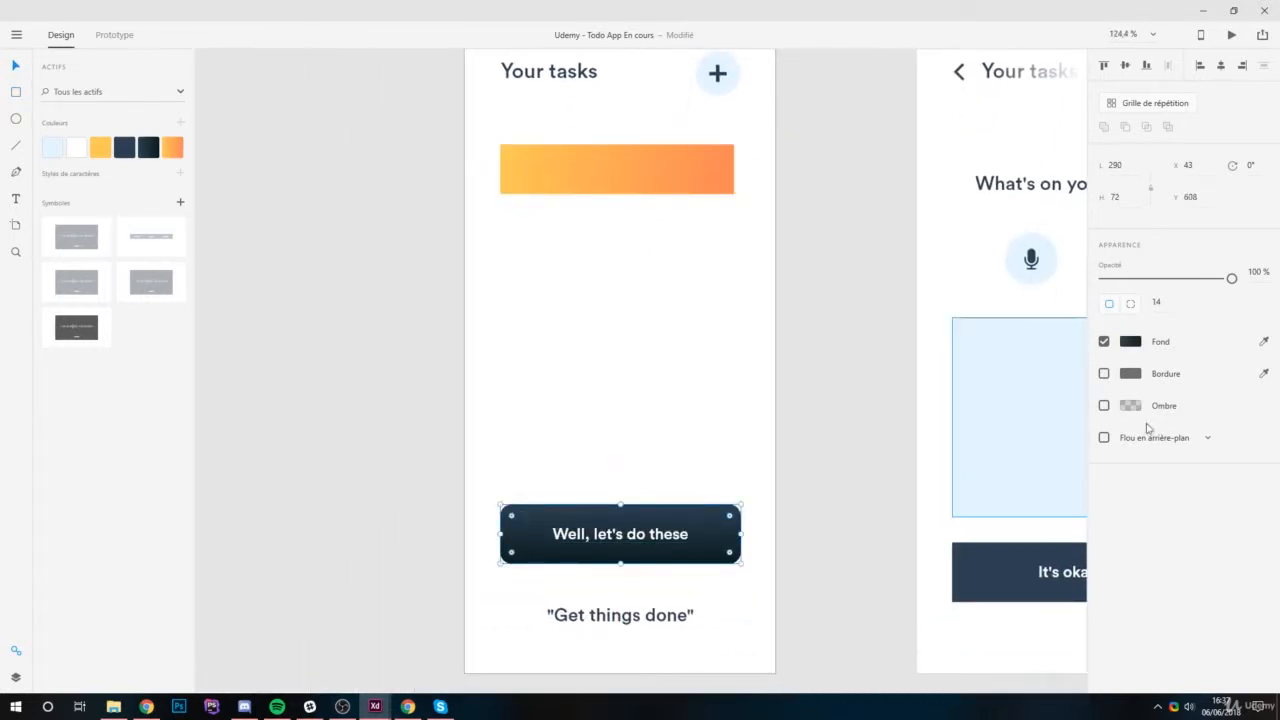
click(1156, 302)
text(12)
key(Return)
click(1158, 303)
text(15)
key(Return)
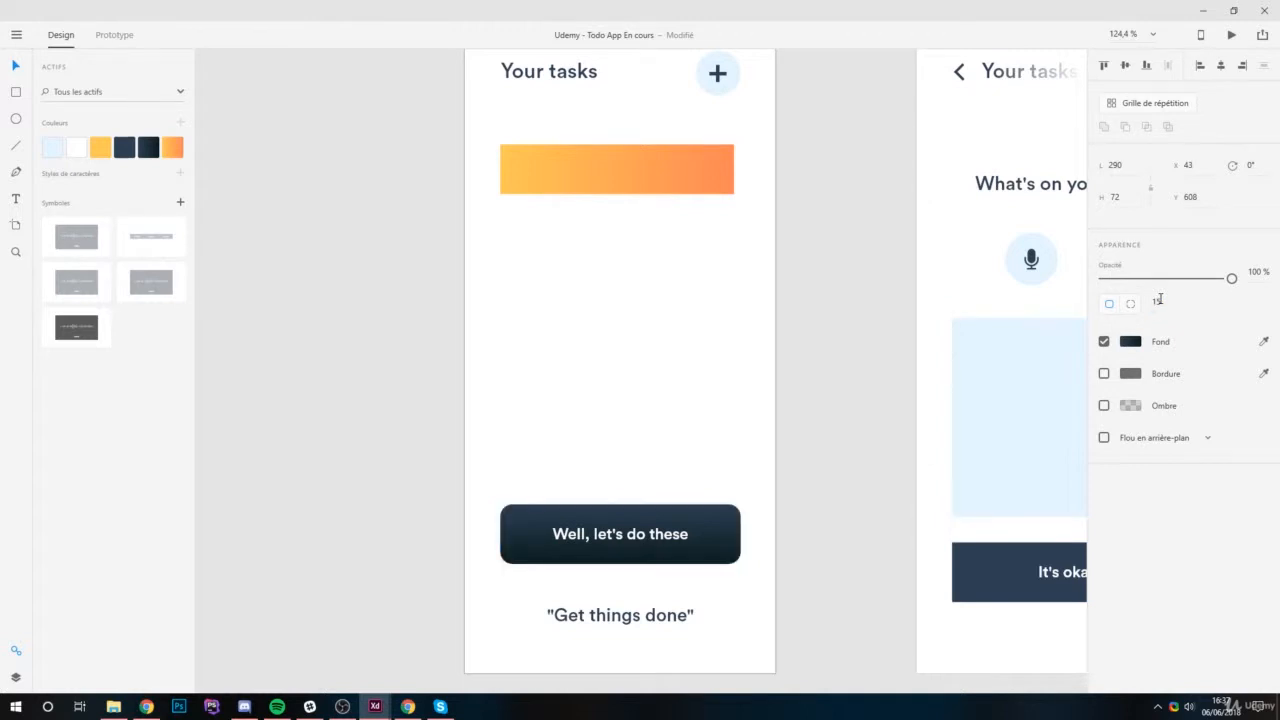
Round the orange task bar's corners to 15 and widen it to 290 to match the dark button.
click(627, 160)
click(1167, 301)
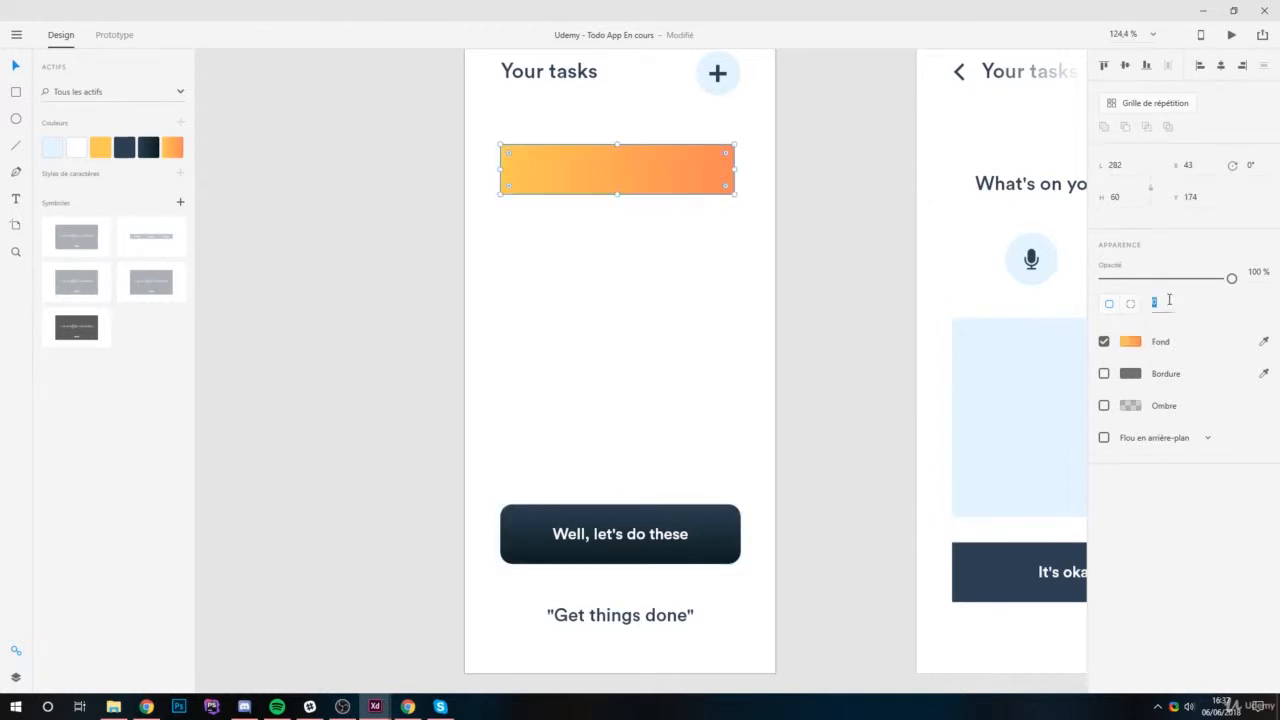
text(15)
drag(673, 177, 741, 169)
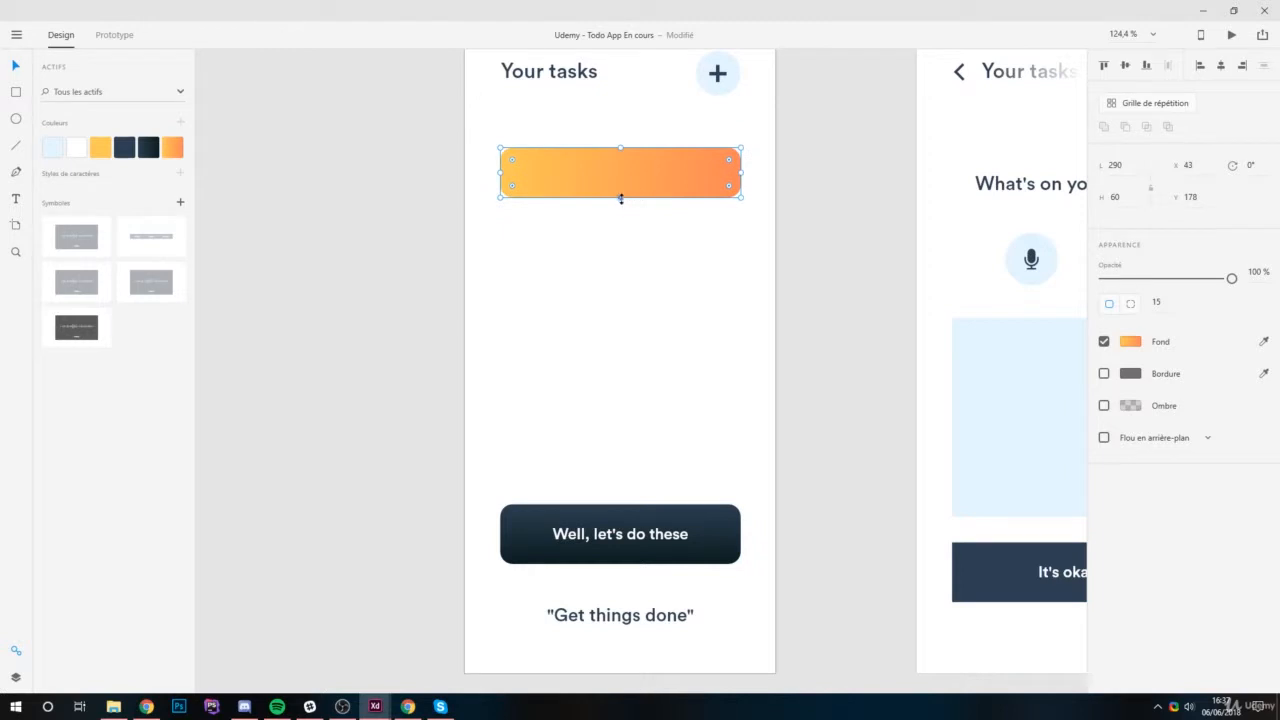
click(647, 262)
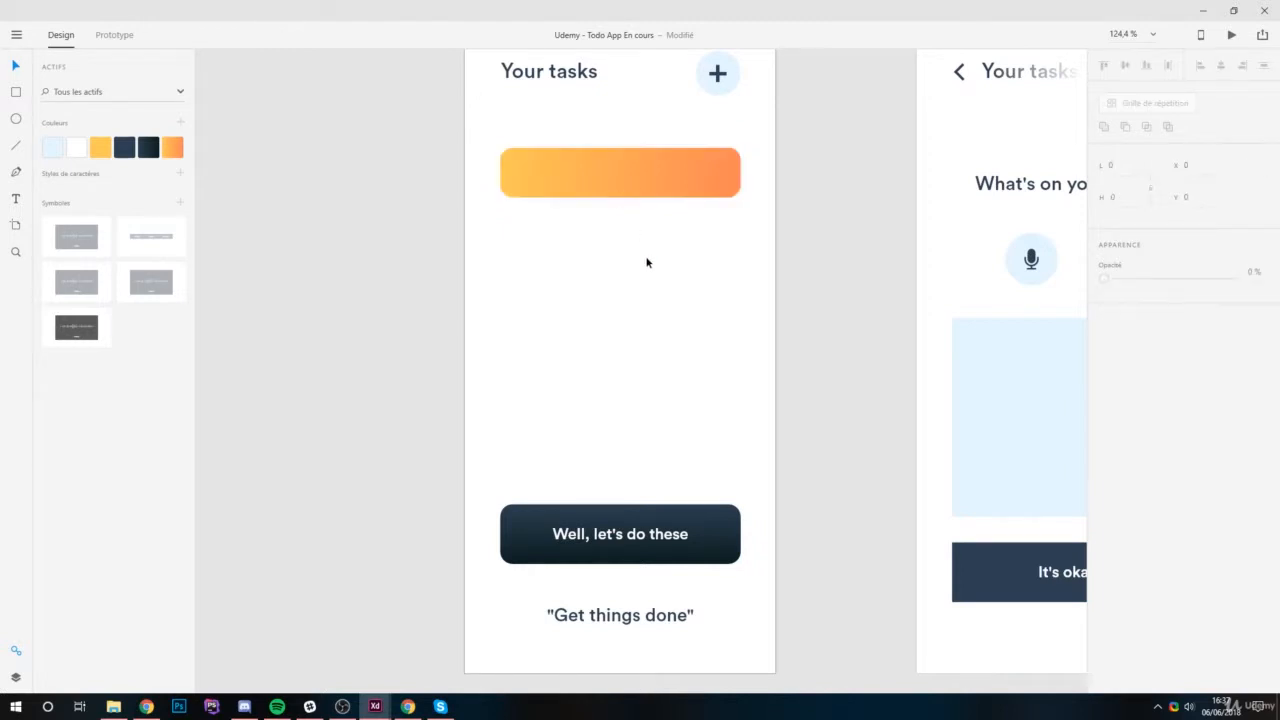
Add the text "Kids to school" over the orange task bar.
scroll(600, 270, up, 3)
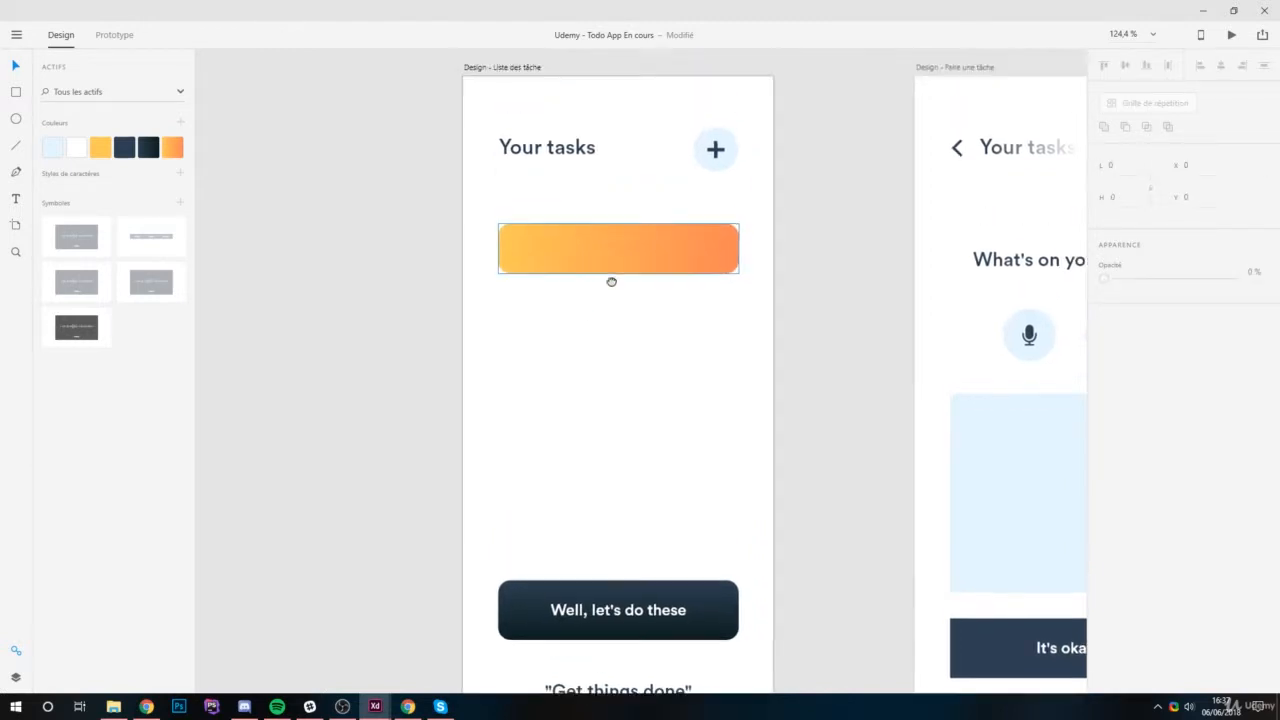
scroll(595, 275, up, 3)
click(15, 198)
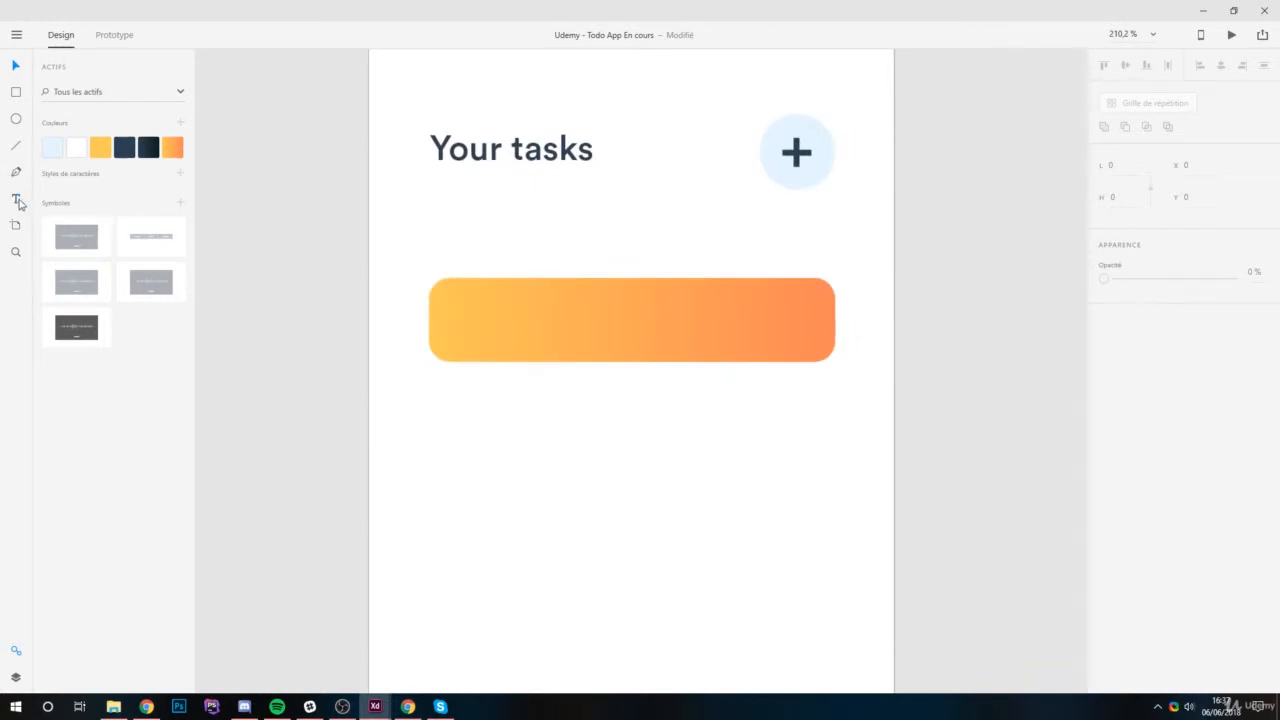
click(477, 321)
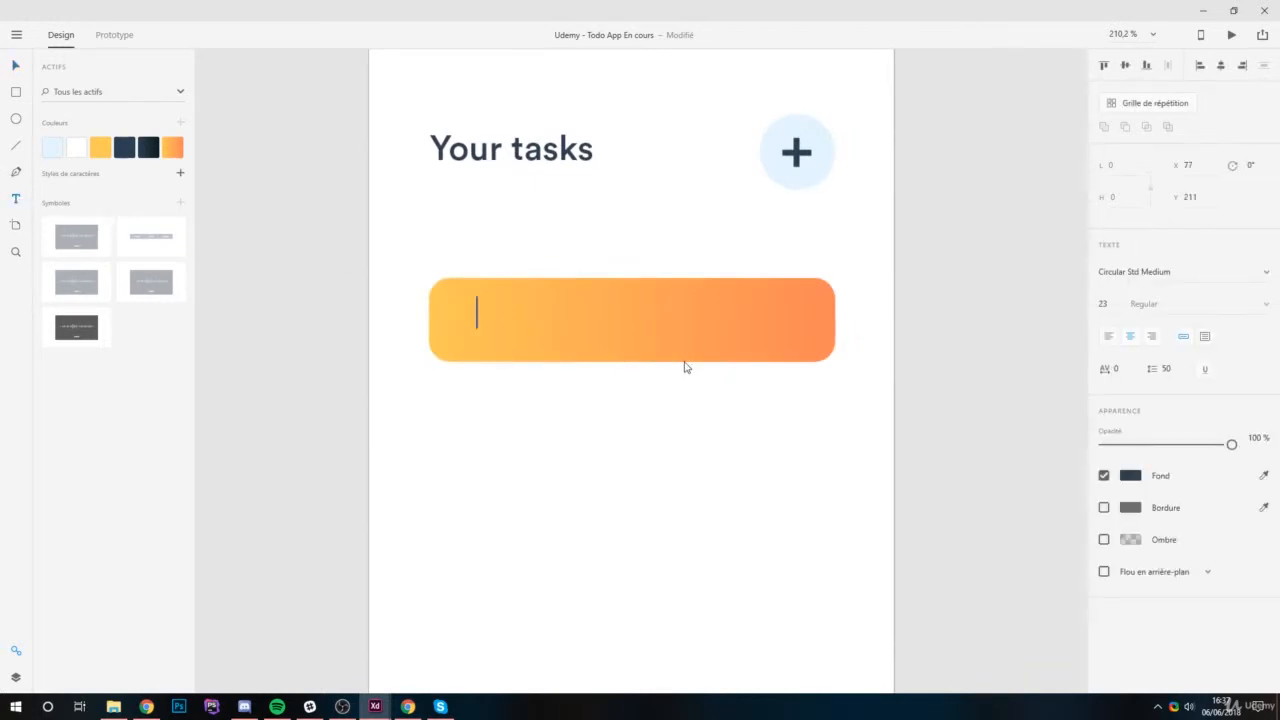
text(Kids )
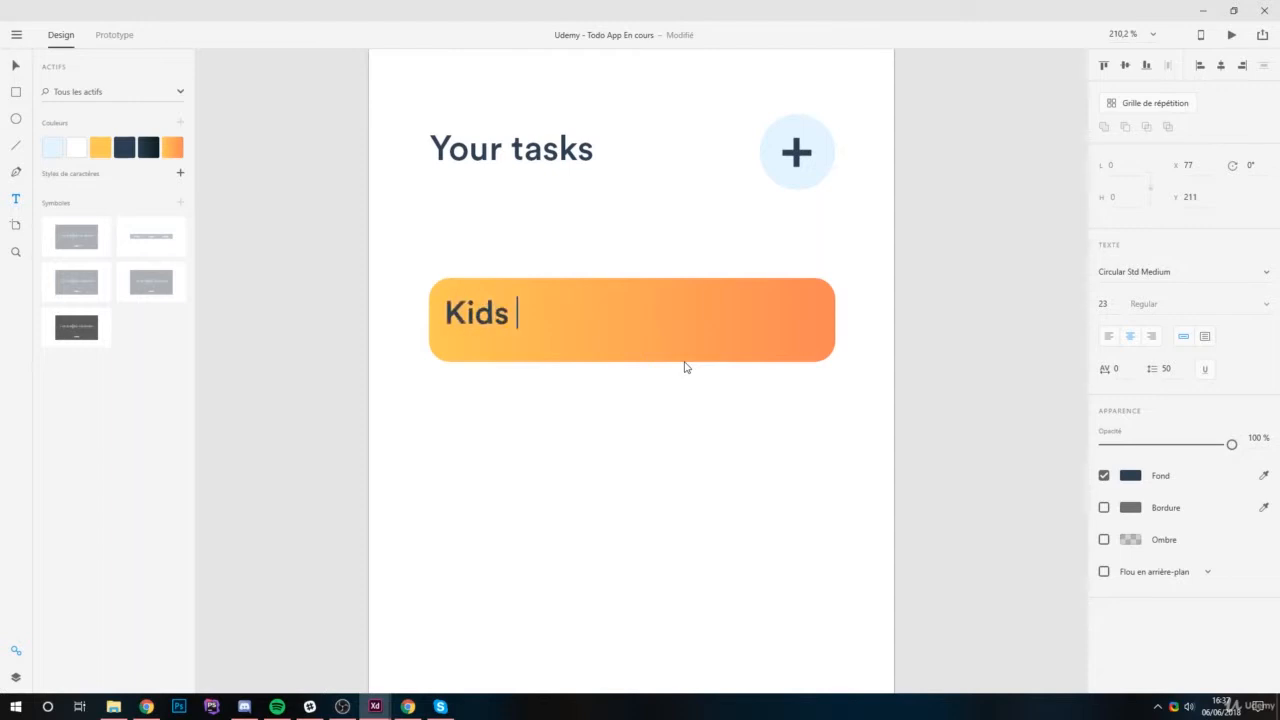
text(to school)
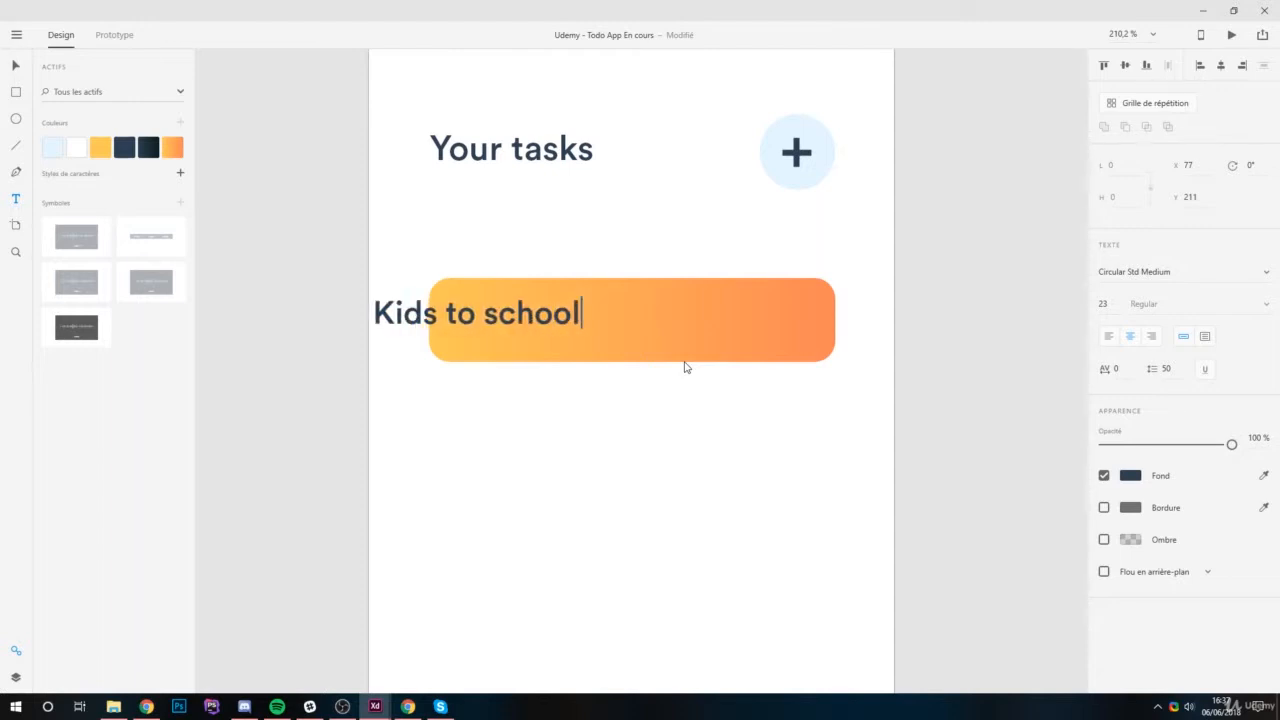
Left-align the "Kids to school" text, colour it with the saved white, and move it inside the orange bar.
key(ctrl+a)
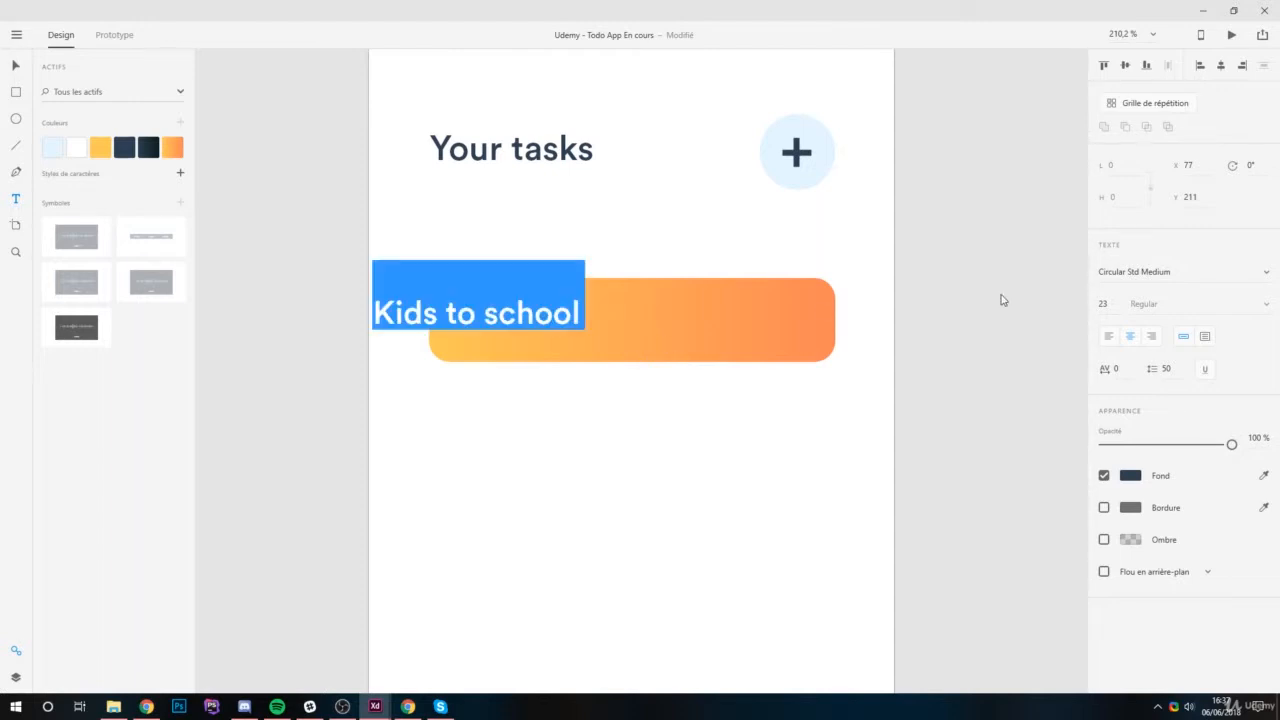
click(1110, 337)
click(77, 148)
click(16, 65)
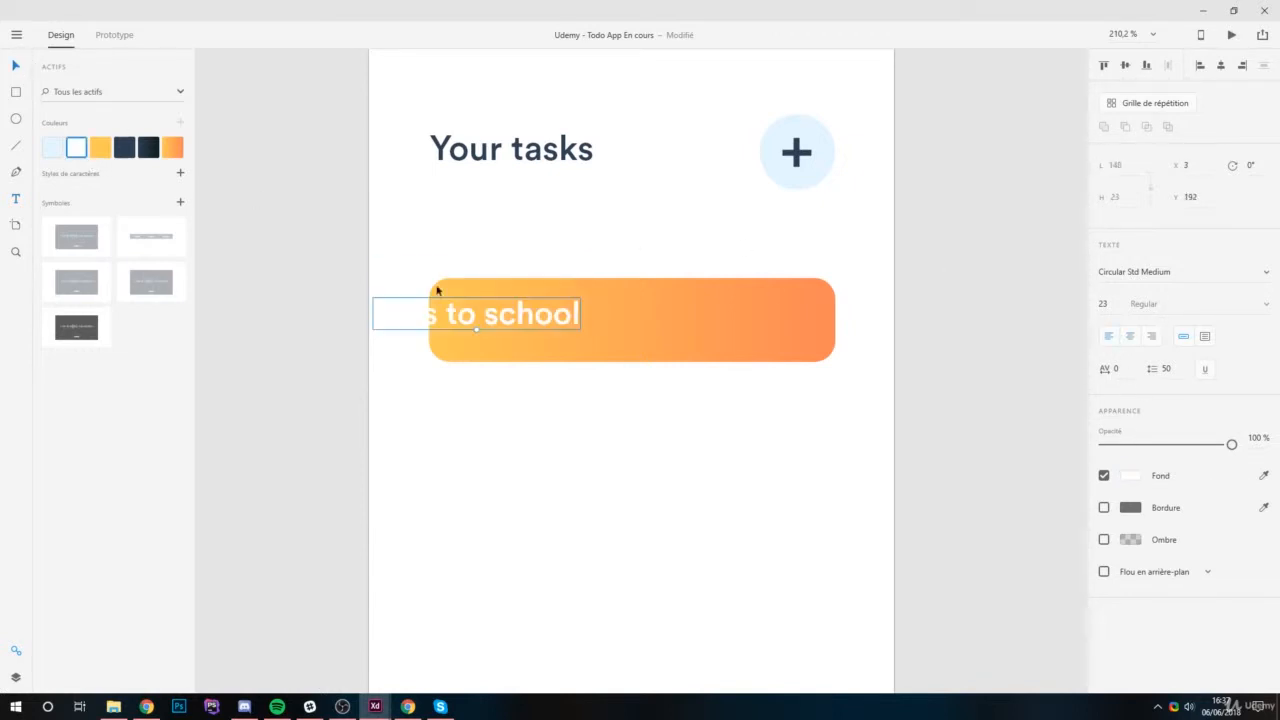
drag(520, 322, 606, 329)
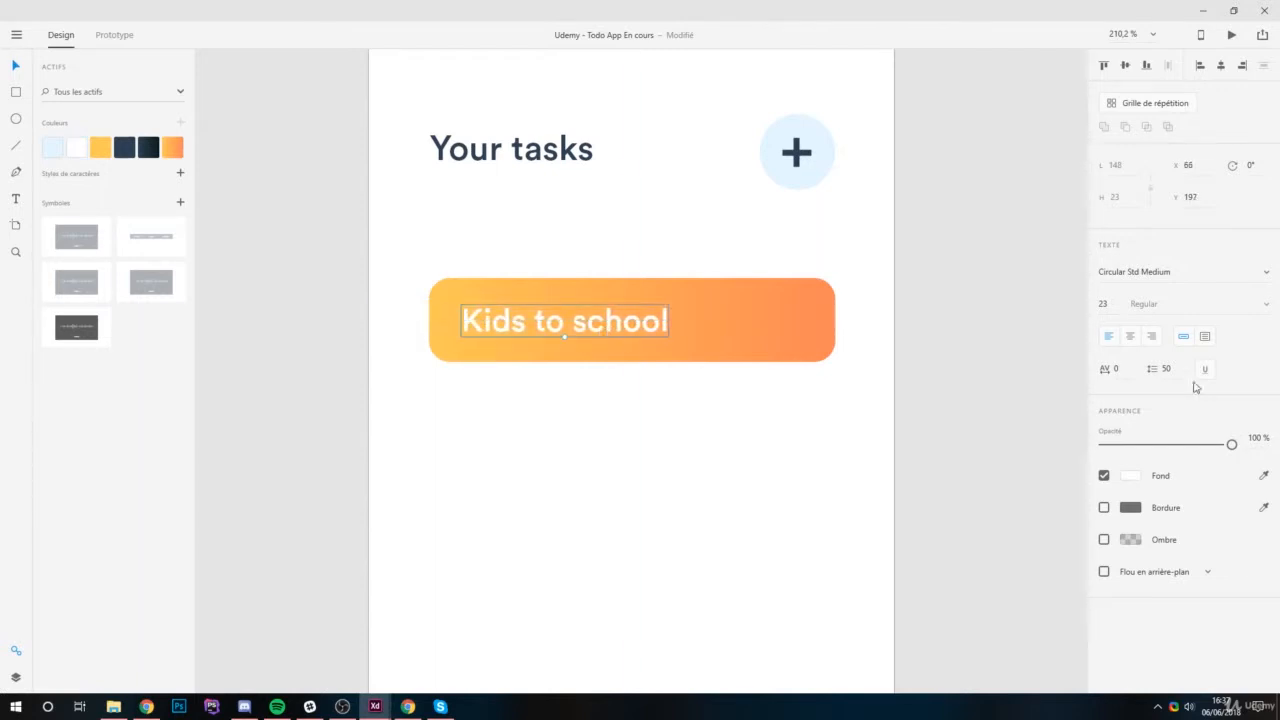
Set the "Kids to school" text size to 17 and reposition the label within the orange bar.
click(1117, 305)
key(Return)
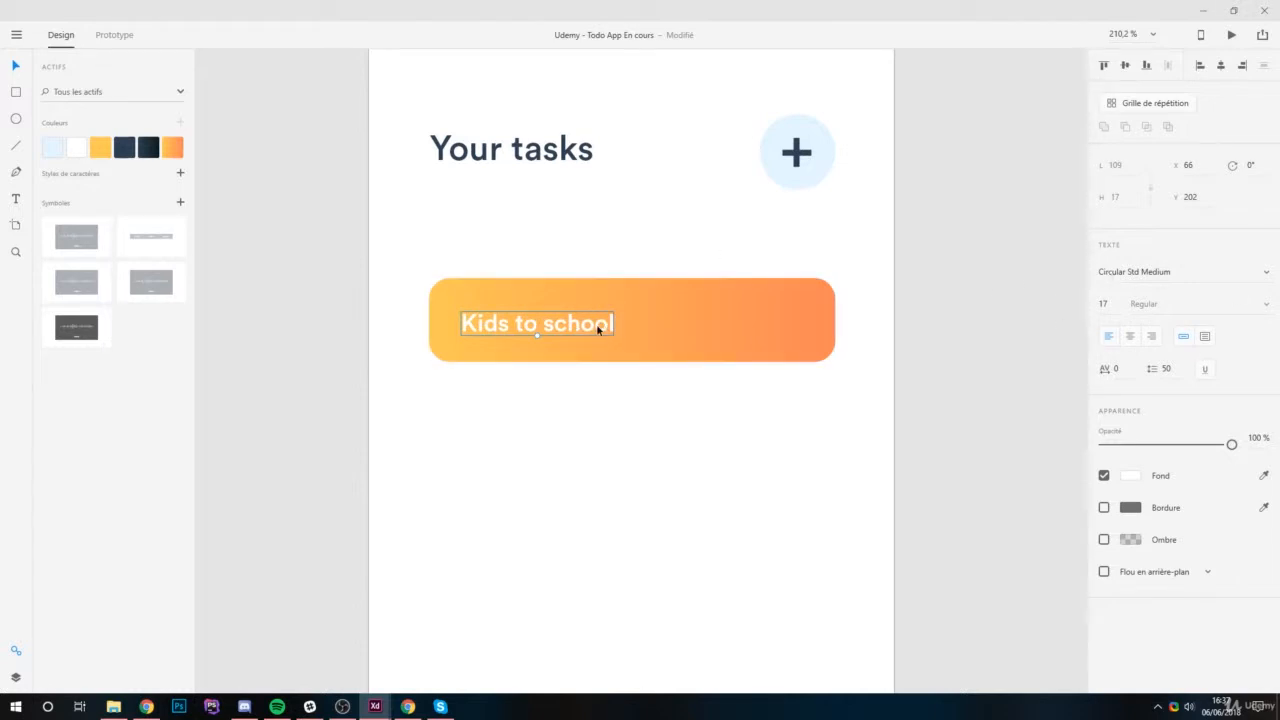
drag(590, 325, 592, 326)
click(515, 395)
Examine the labelled orange task bar up close and in relation to the whole task-list artboard.
scroll(491, 320, up, 3)
scroll(491, 320, down, 5)
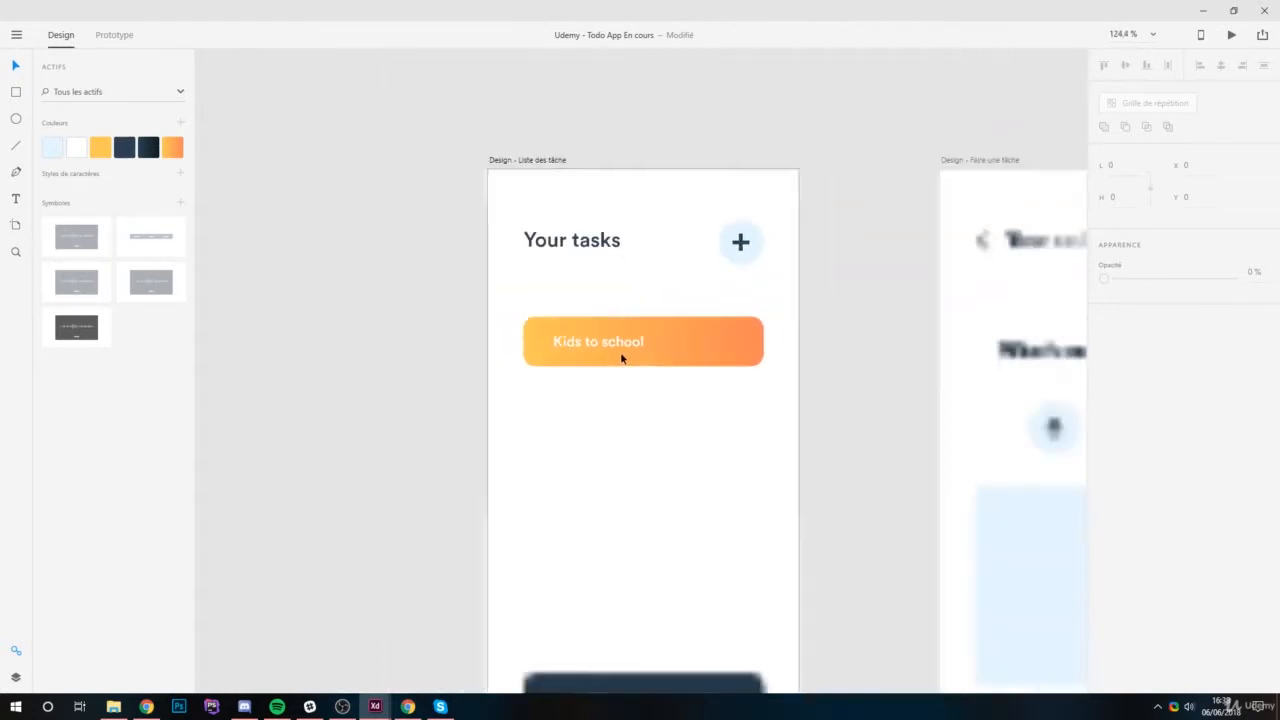
scroll(560, 334, up, 6)
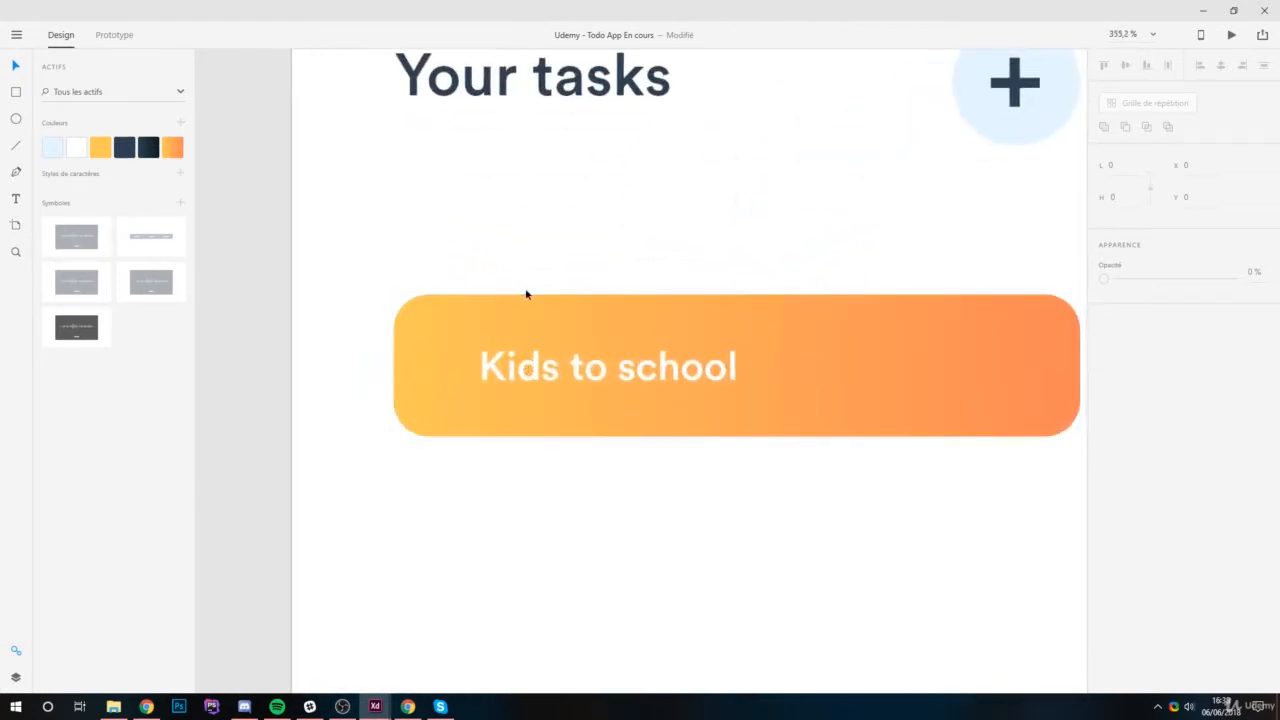
scroll(488, 371, down, 5)
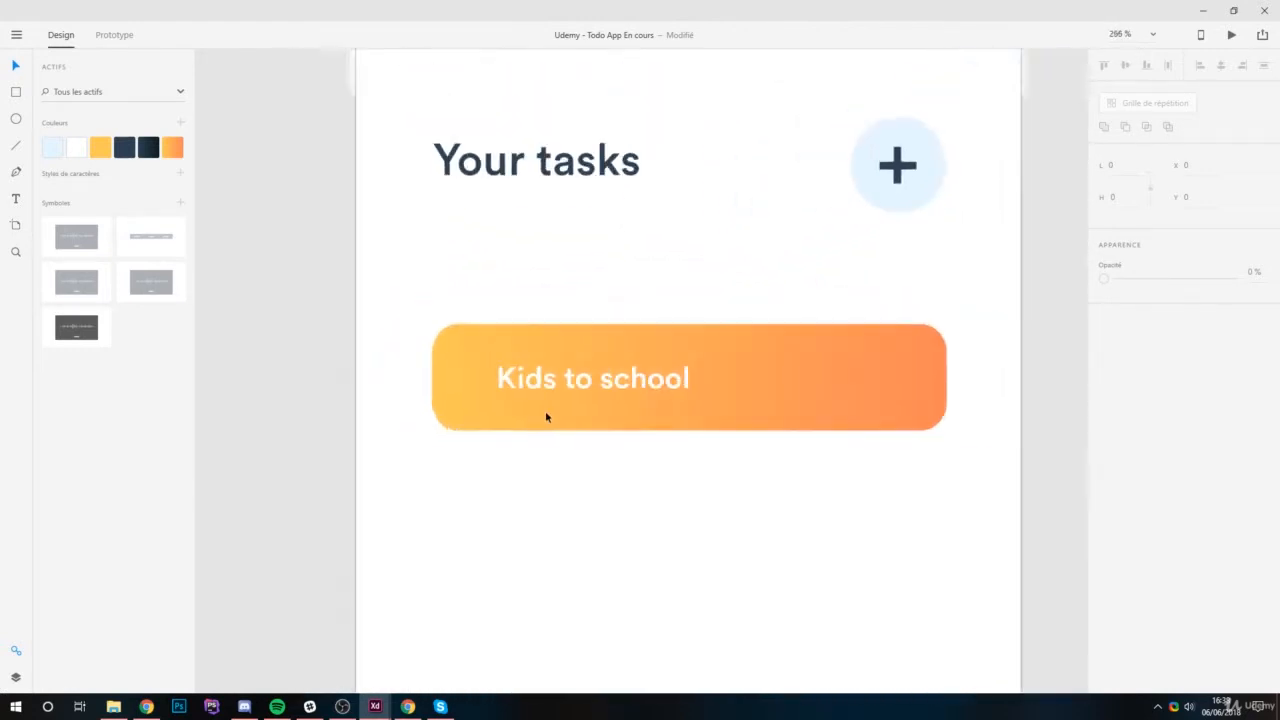
scroll(499, 382, up, 2)
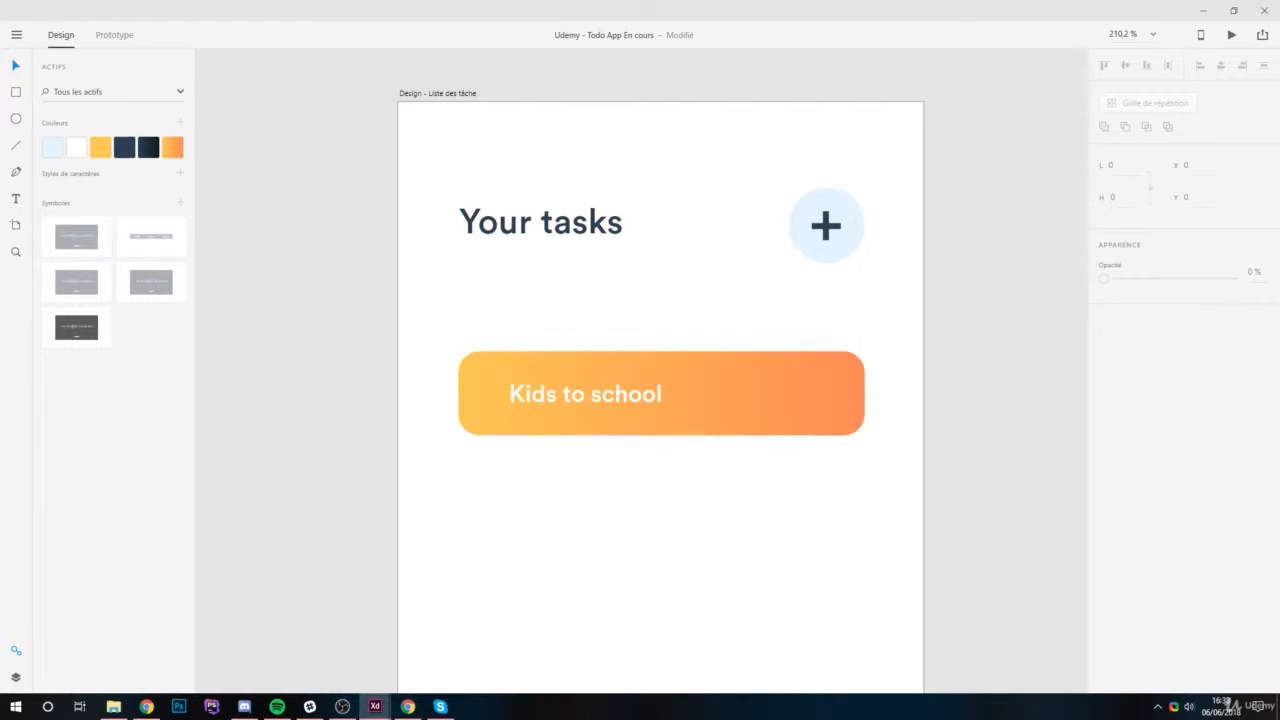
click(816, 421)
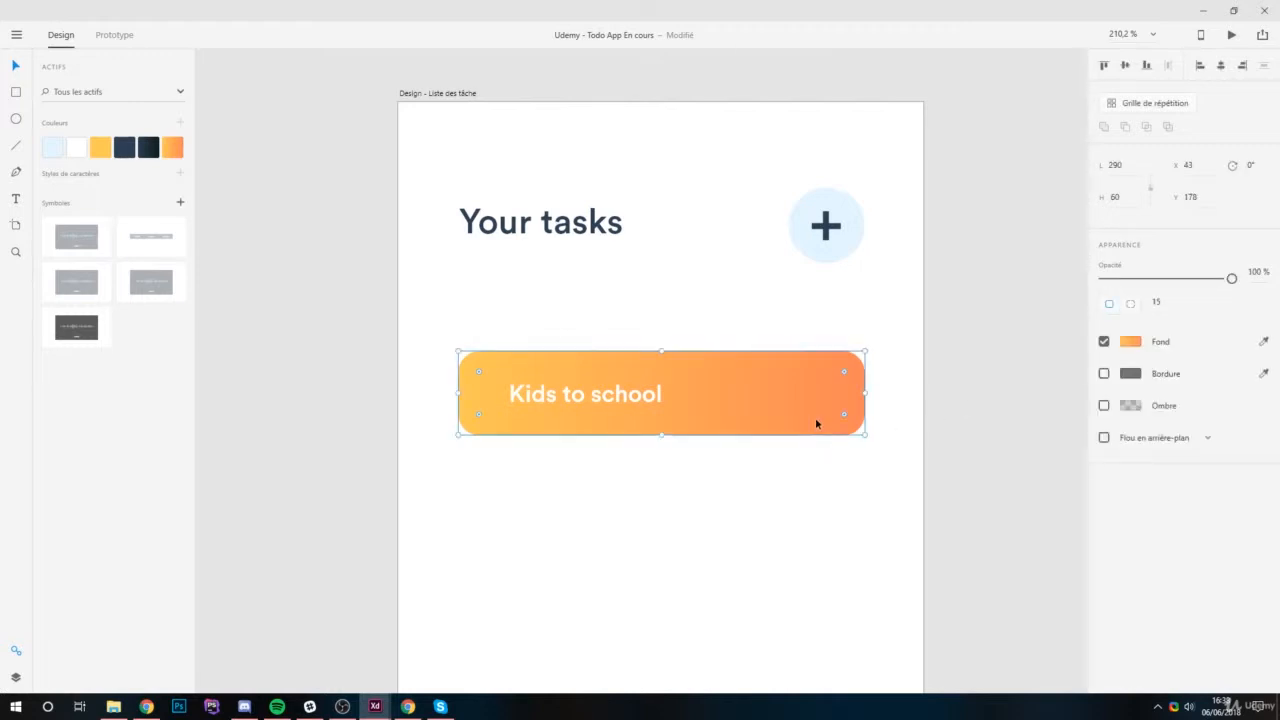
scroll(767, 490, down, 3)
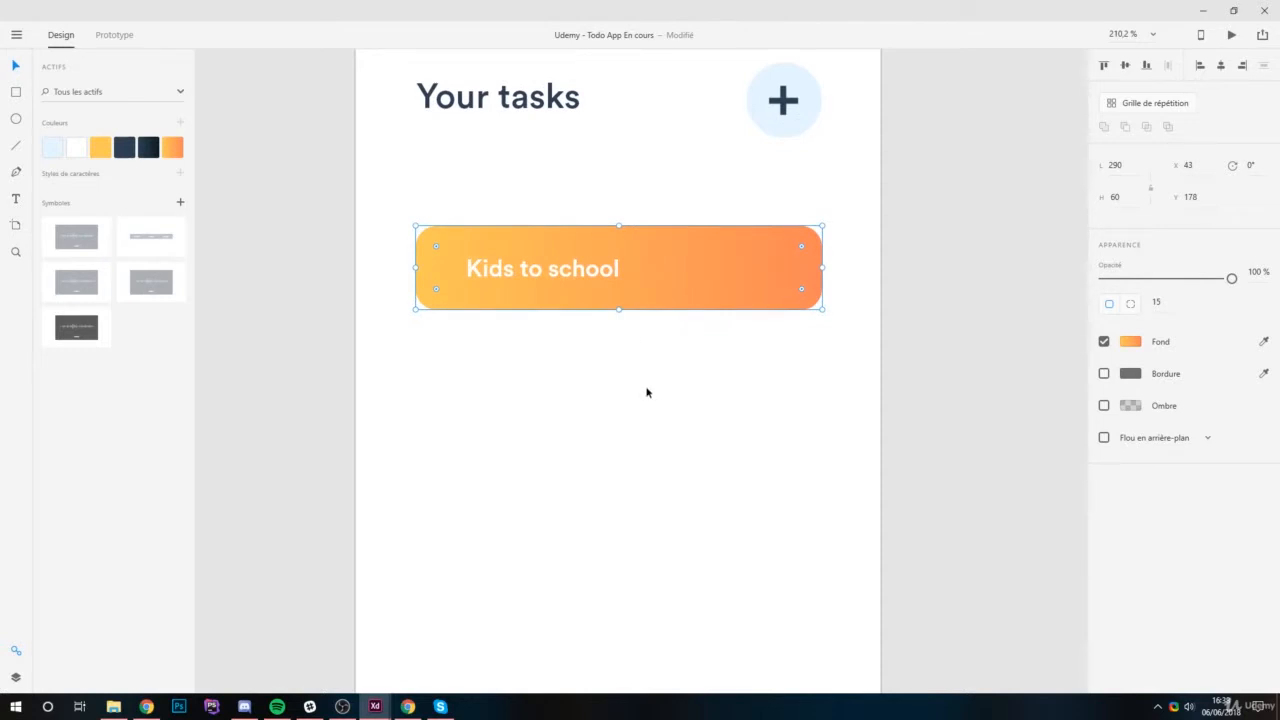
scroll(634, 380, down, 5)
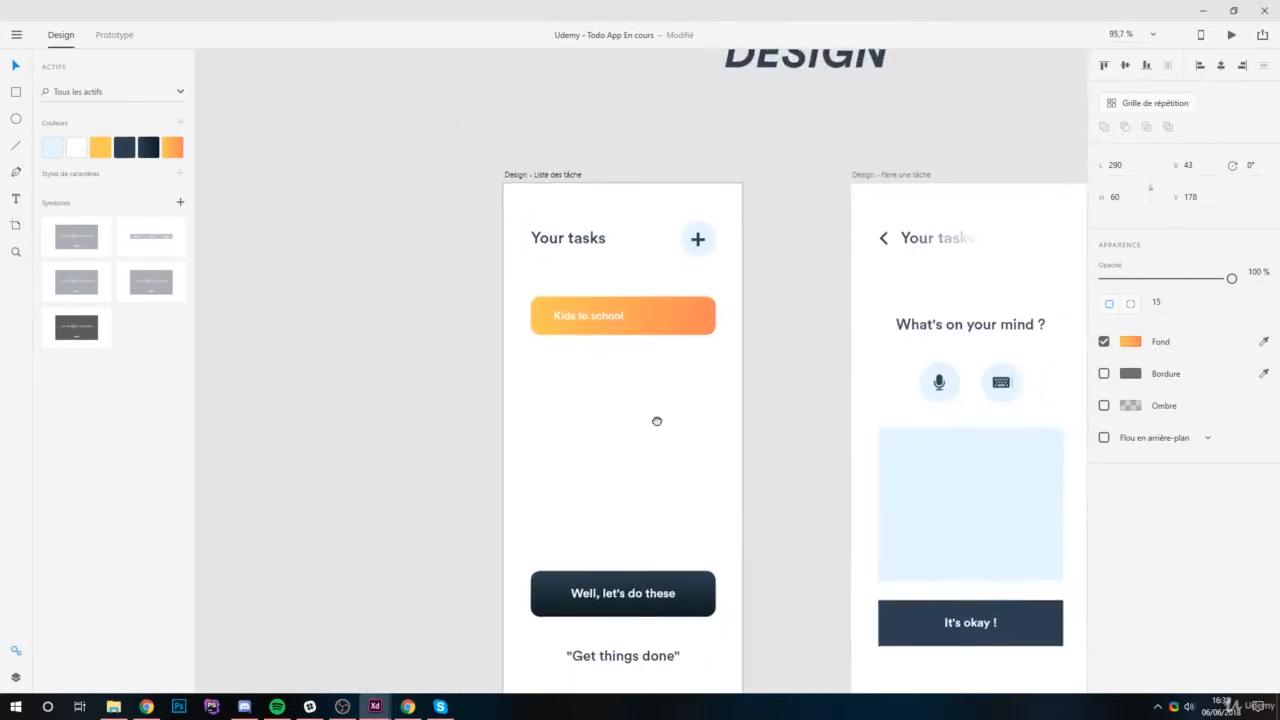
drag(657, 421, 614, 349)
click(797, 364)
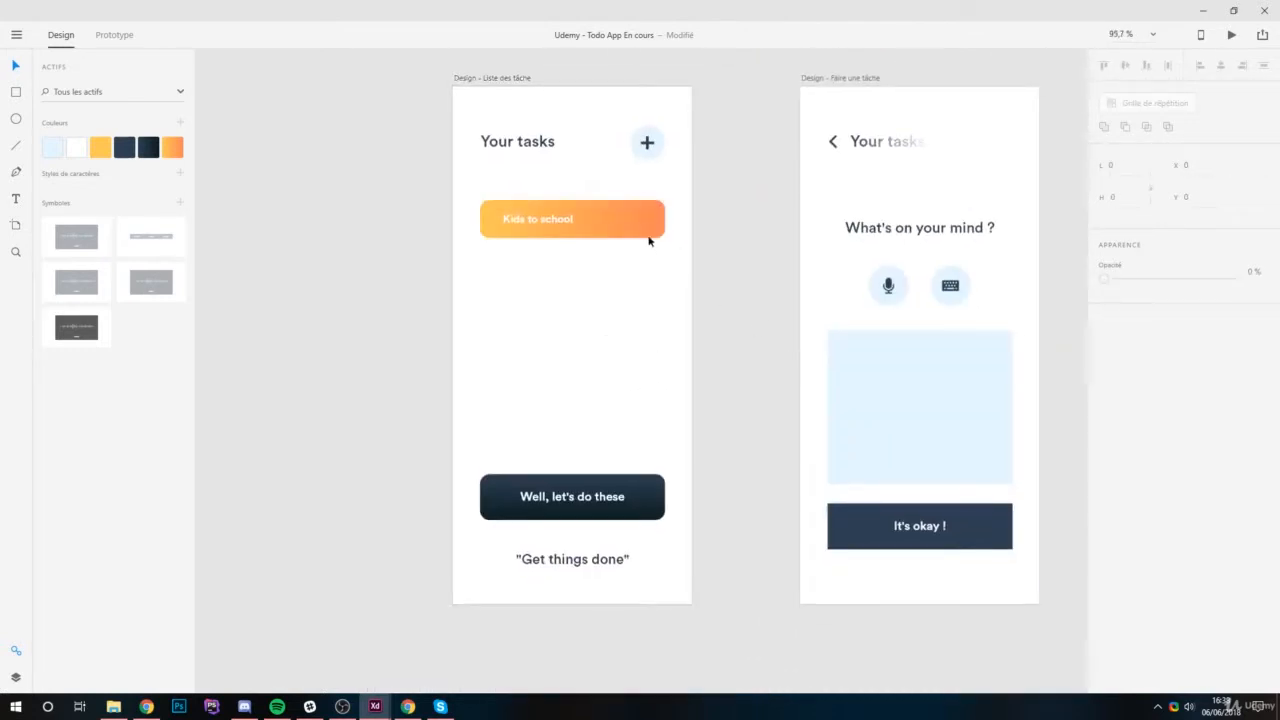
Widen the orange task bar and the "Well, let's do these" button together to about 309, keeping both centred.
scroll(604, 250, up, 2)
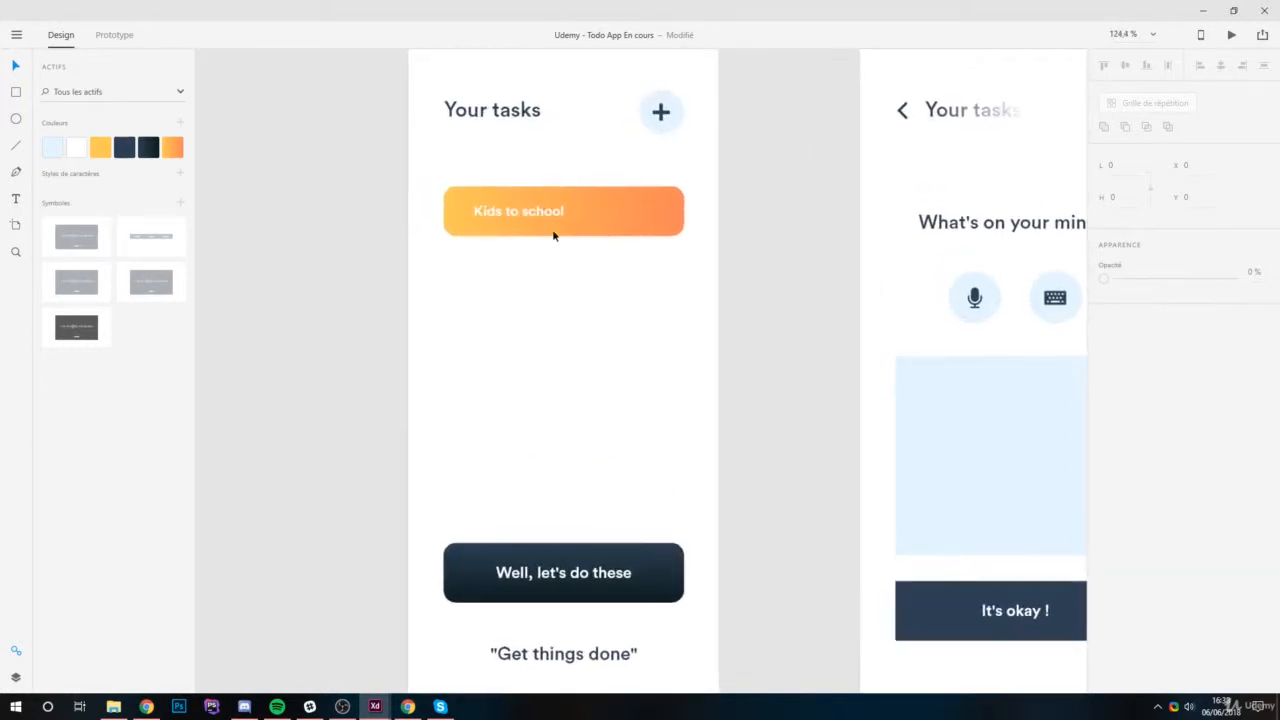
click(461, 228)
click(683, 574)
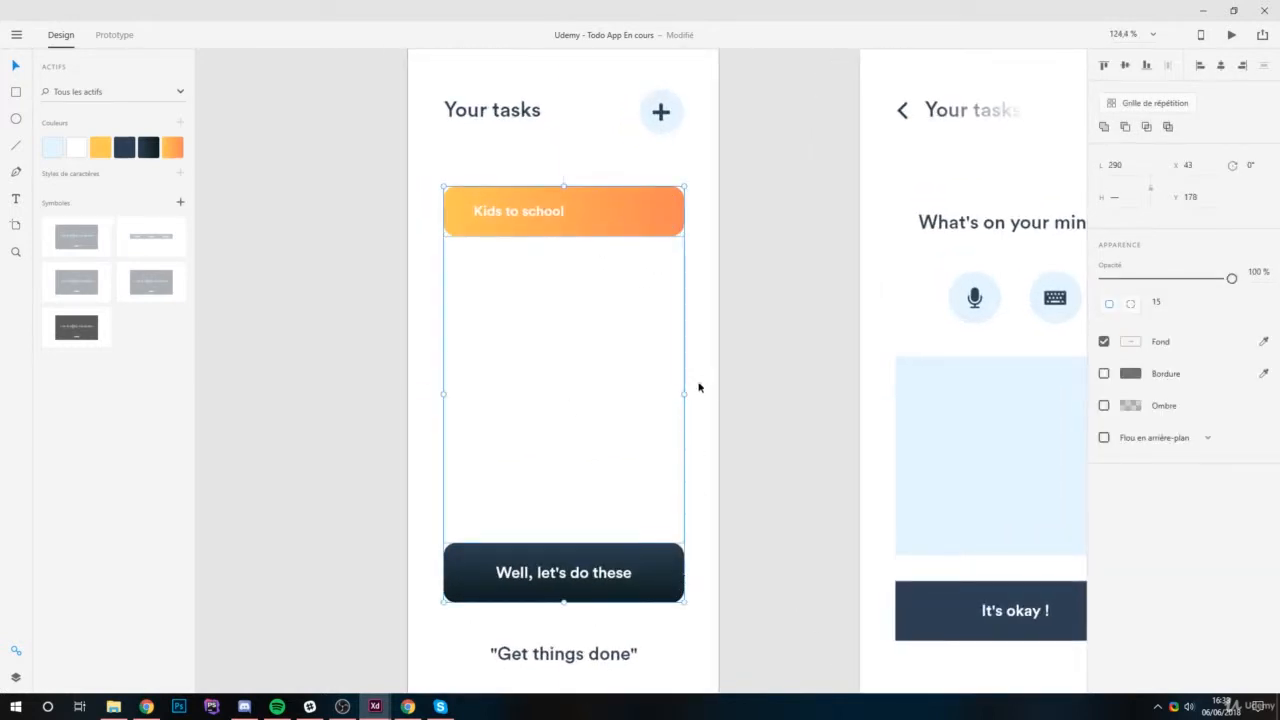
drag(684, 394, 692, 394)
click(776, 319)
Shift the "Kids to school" label slightly left within the widened bar, to about X 72, Y 200.
click(626, 210)
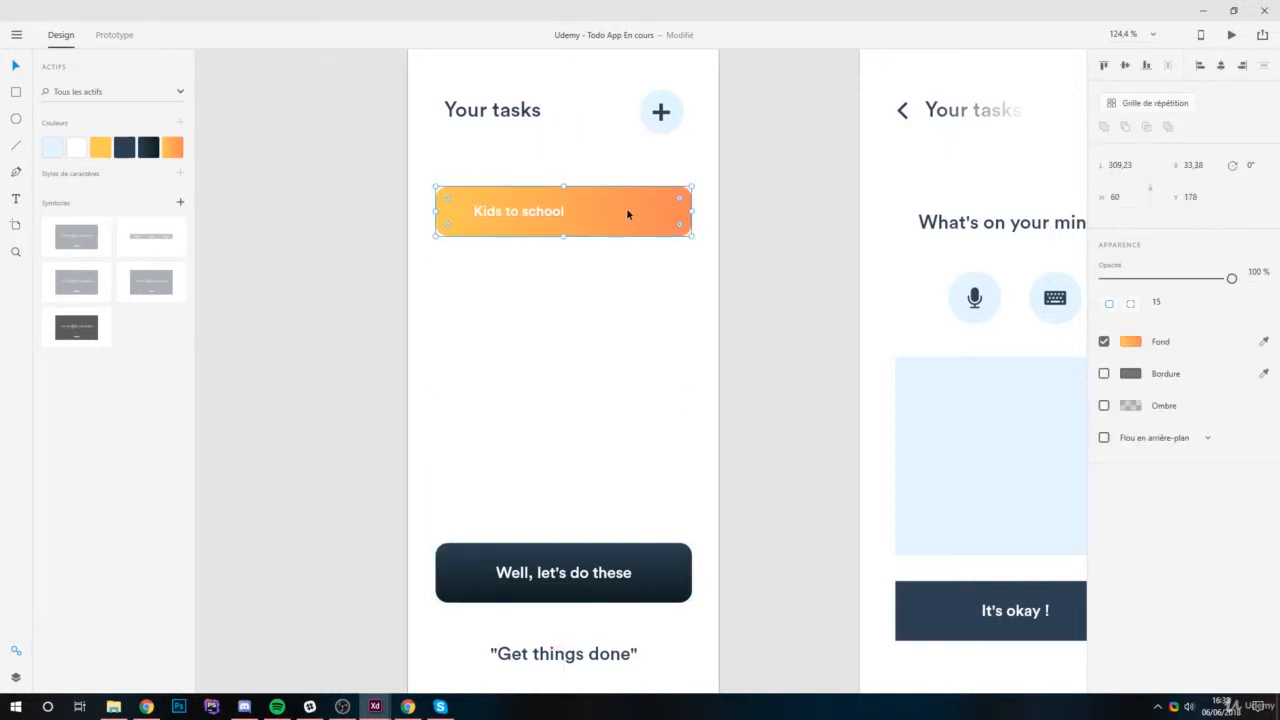
drag(534, 211, 529, 215)
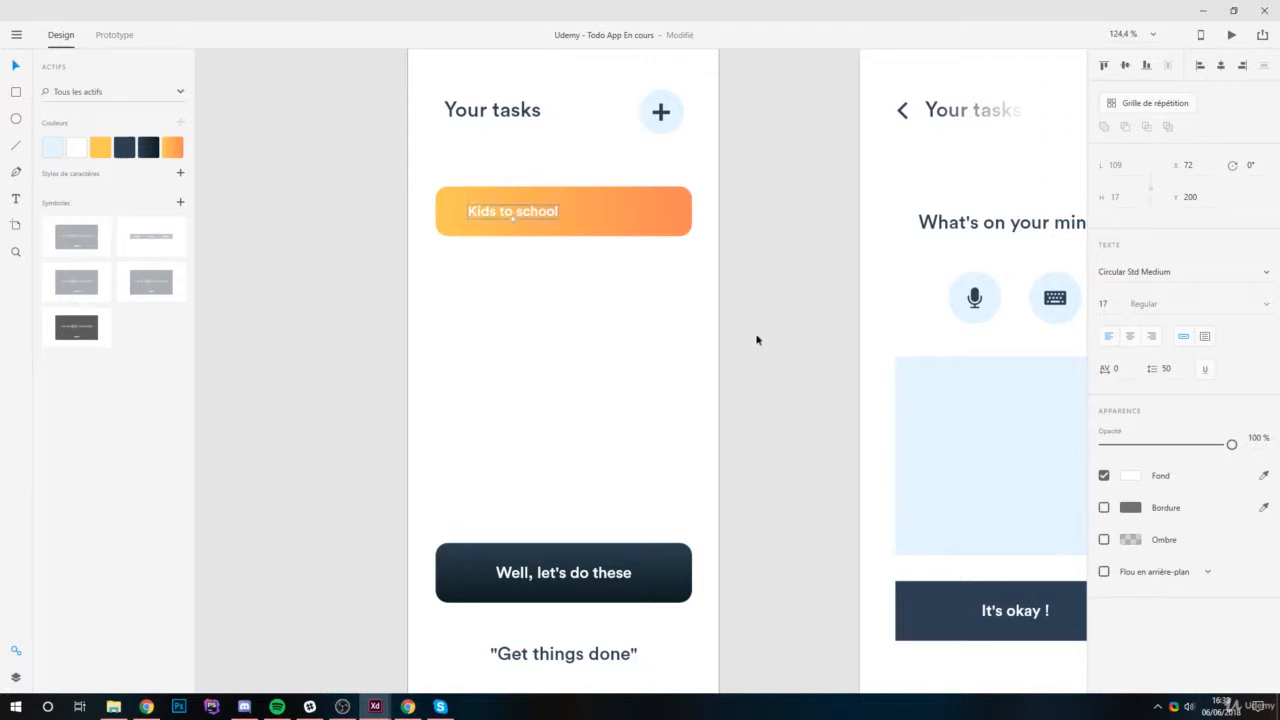
click(765, 262)
Duplicate the orange task bar and place the copy directly beneath the original at about Y 257.
scroll(580, 200, up, 5)
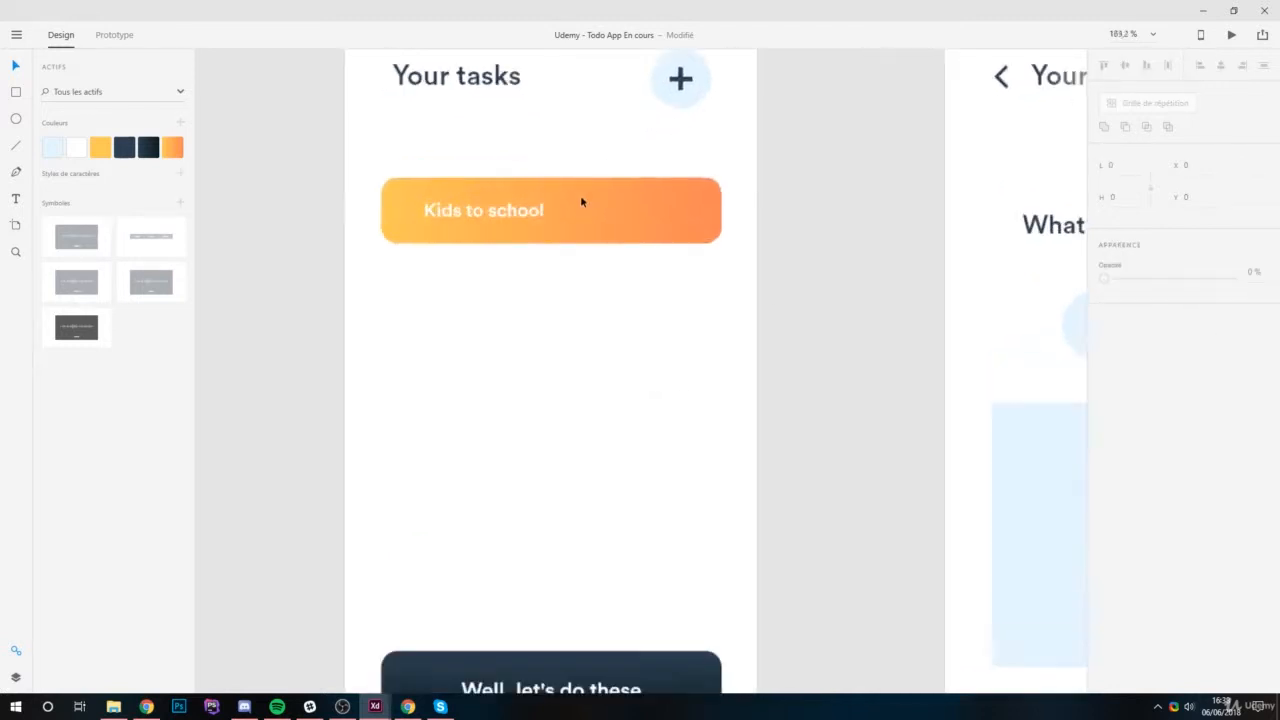
drag(639, 299, 703, 355)
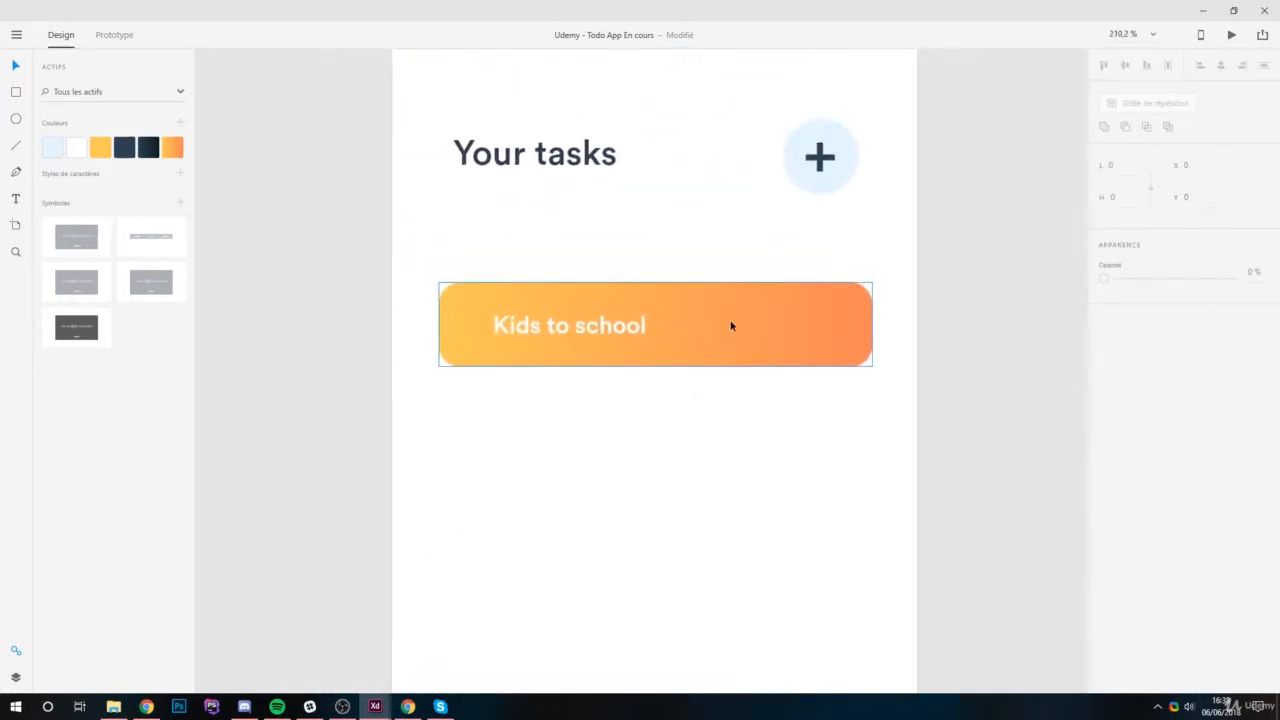
click(737, 349)
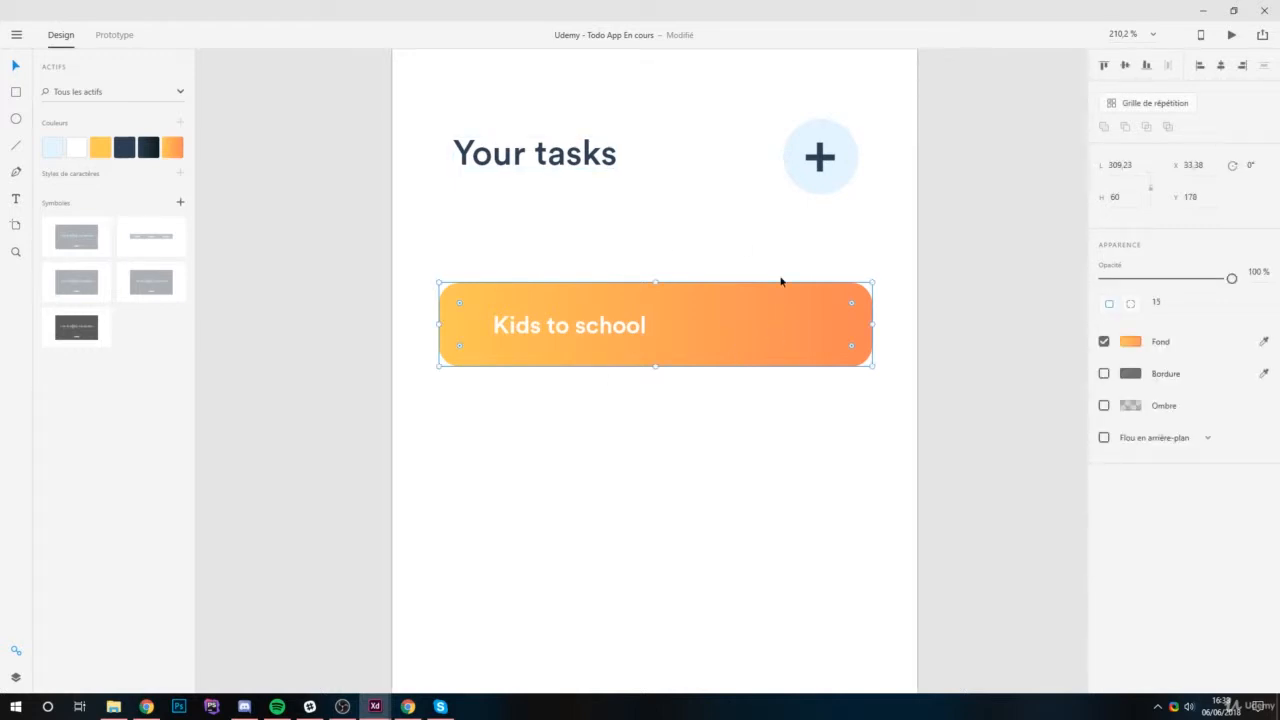
key(ctrl+v)
drag(723, 332, 724, 442)
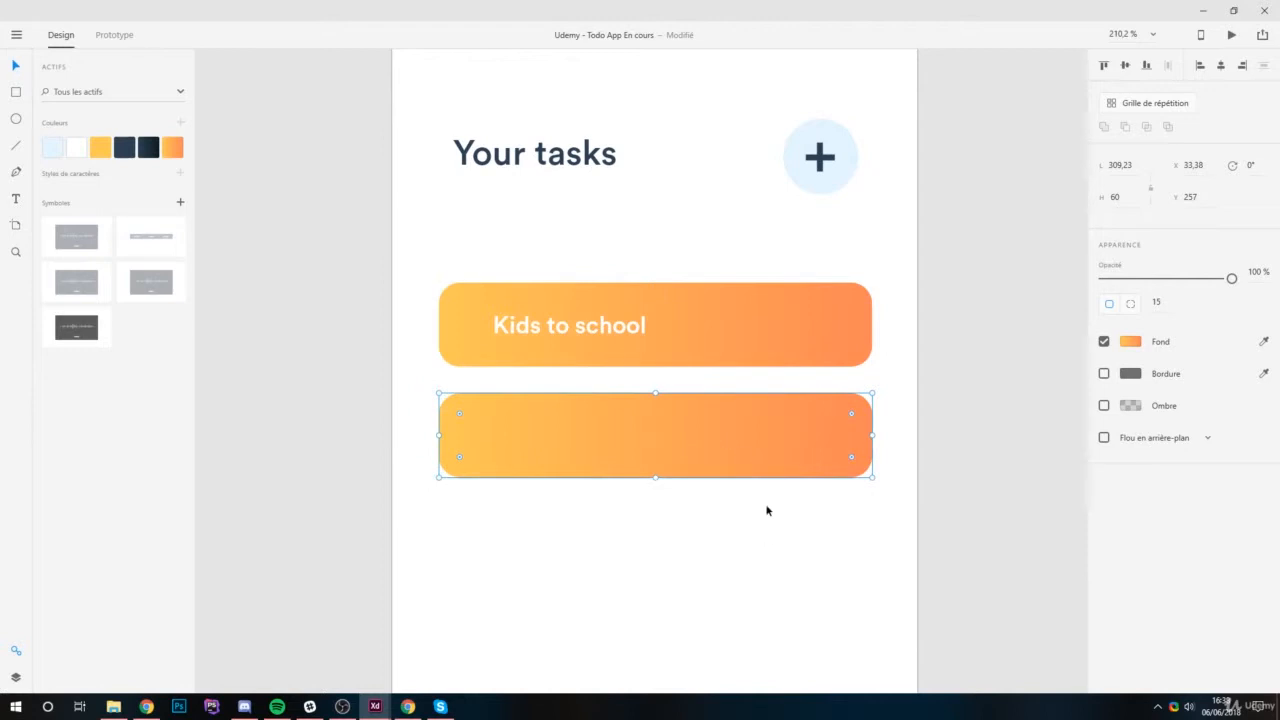
Enable blur on the duplicated bar and switch it from background blur to object blur (Flou d'objet).
click(1104, 438)
click(1207, 438)
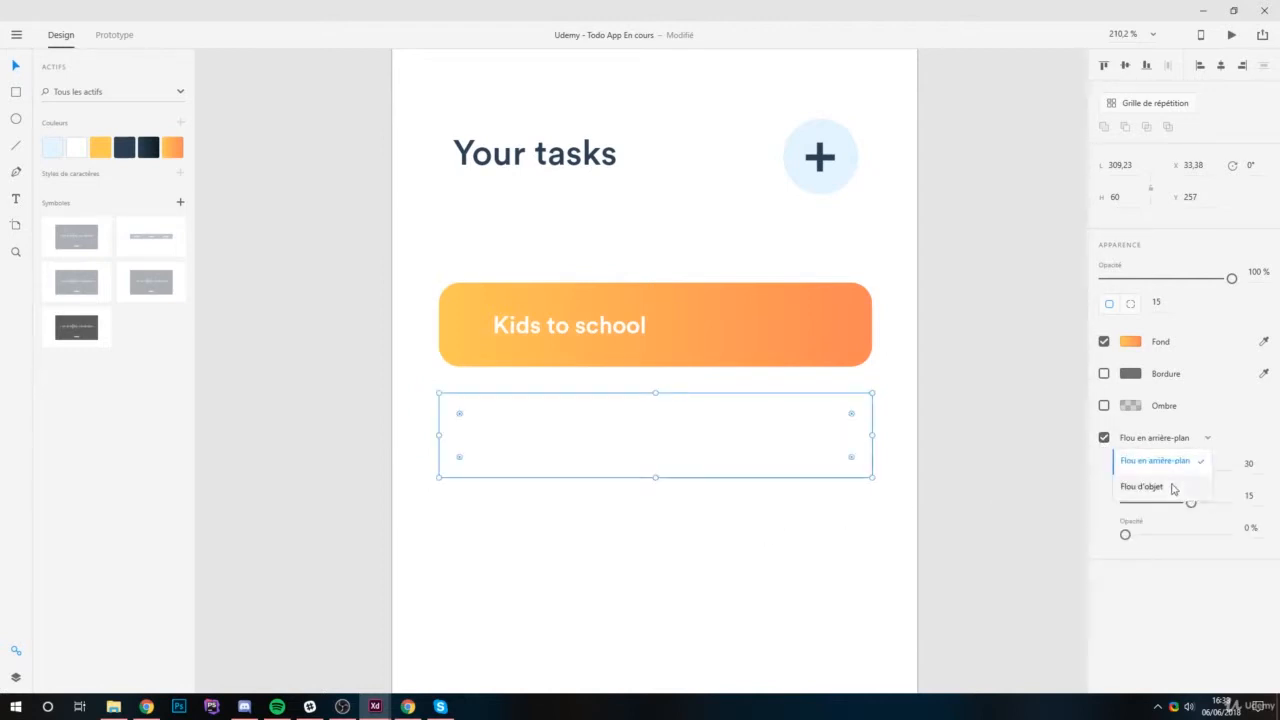
click(1174, 488)
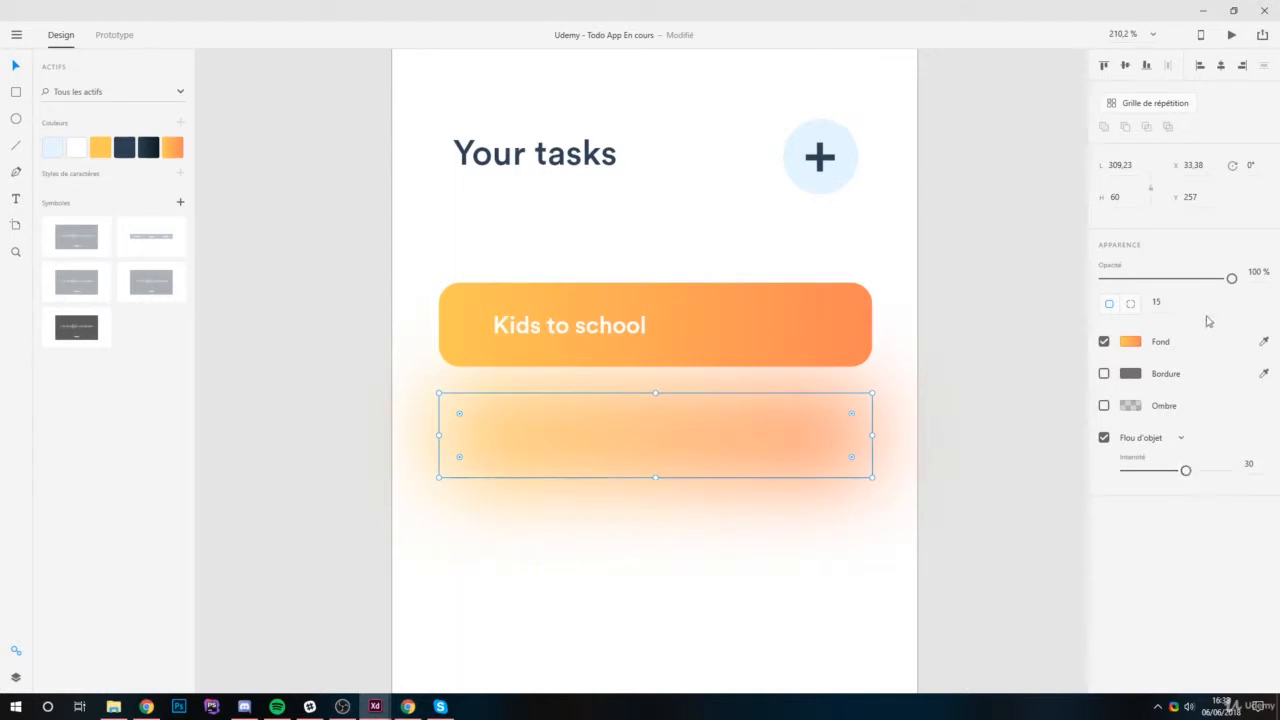
Lower the blurred copy's opacity to 65% and shrink it around its centre to about 225 x 44.
drag(1231, 280, 1187, 292)
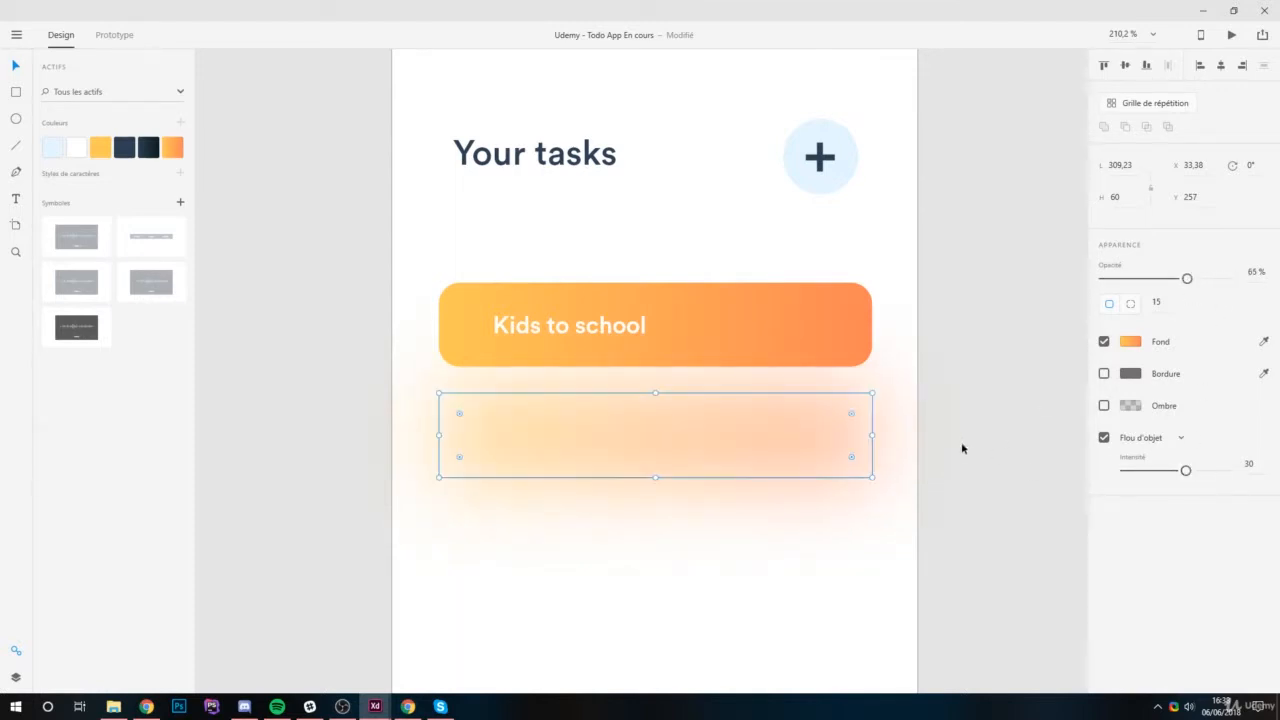
drag(872, 393, 840, 405)
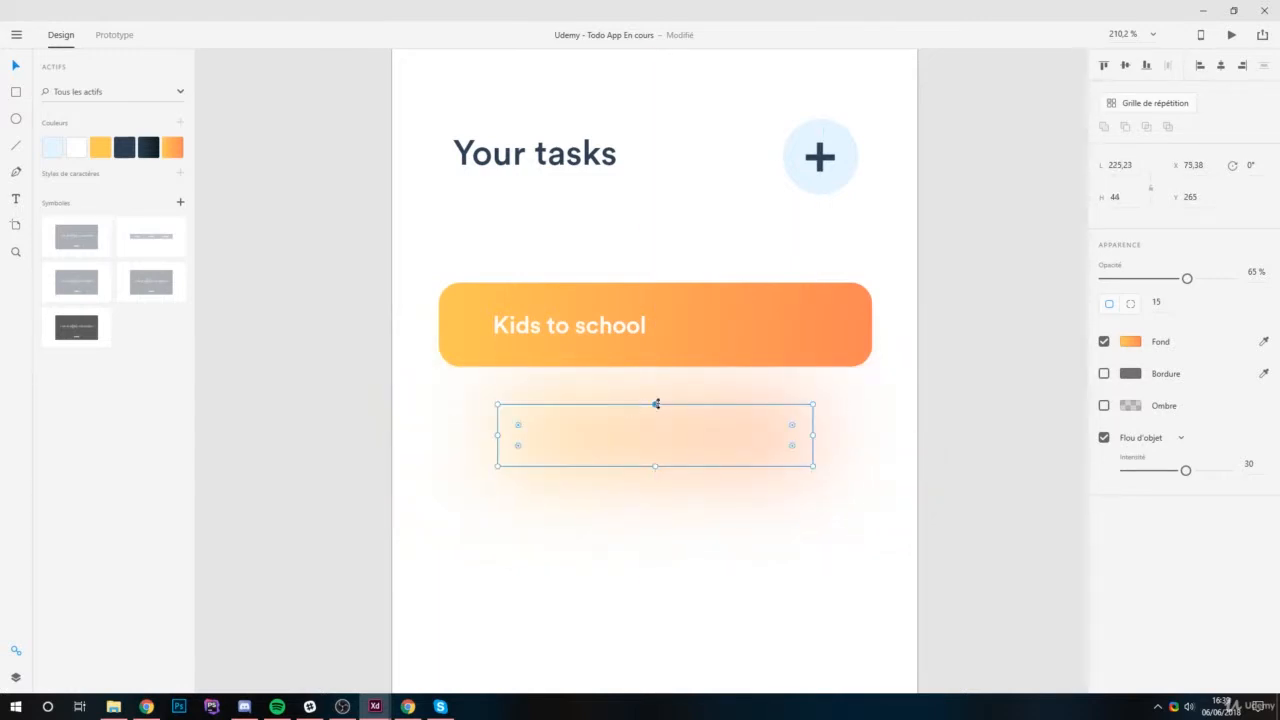
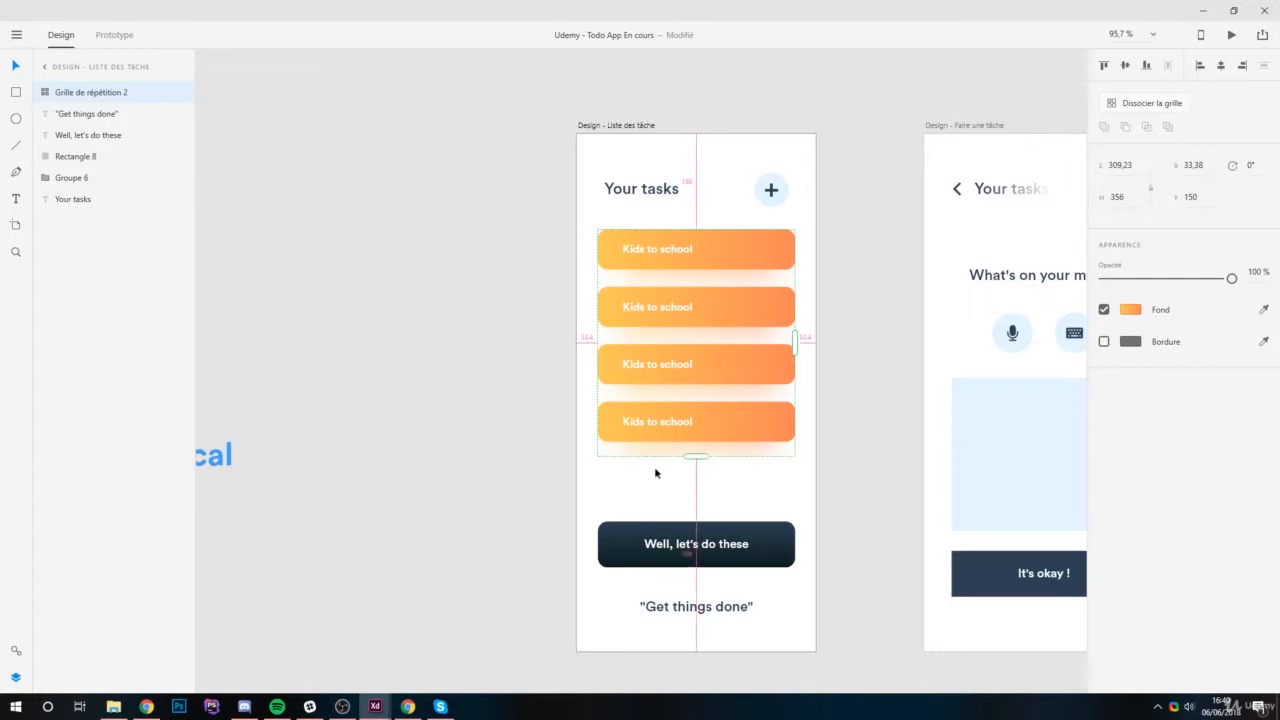
Tighten up the repeat grid of task bars and ungroup it into four separate bar groups.
mouse_move(769, 433)
mouse_down()
mouse_move(766, 449)
mouse_move(768, 433)
mouse_up()
scroll(640, 438, down, 5)
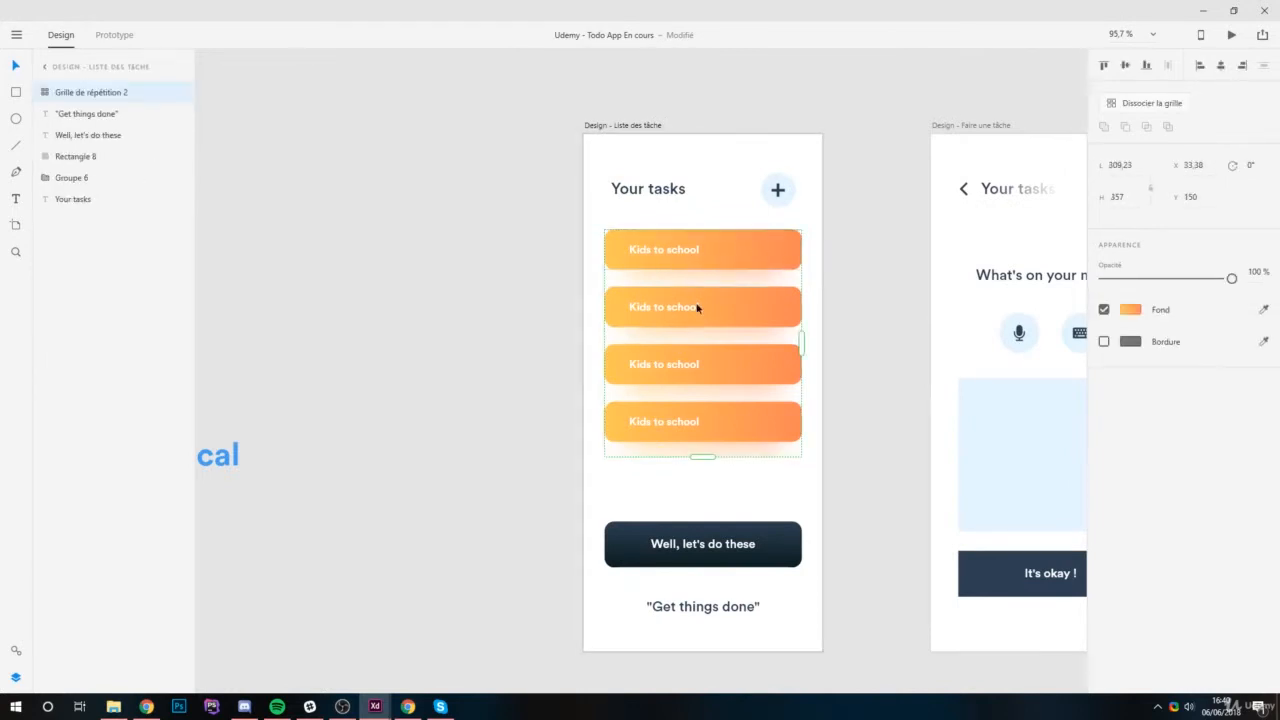
right_click(762, 264)
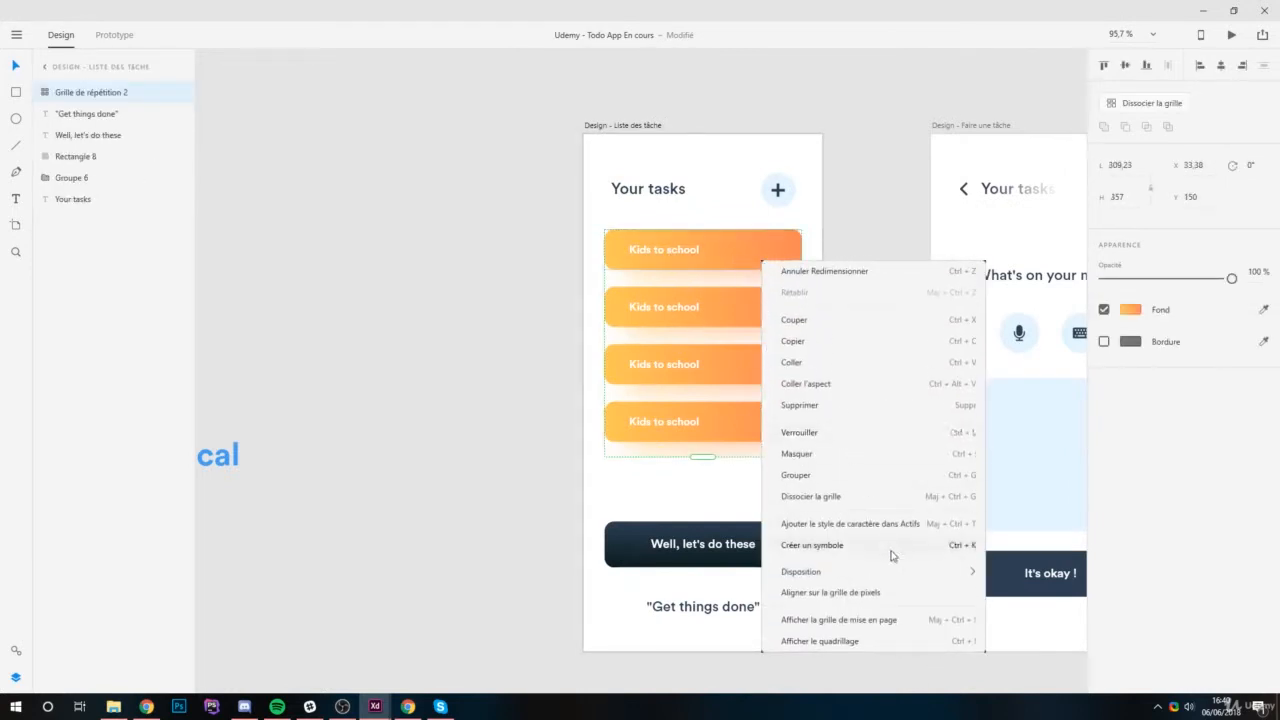
click(866, 498)
scroll(724, 348, up, 5)
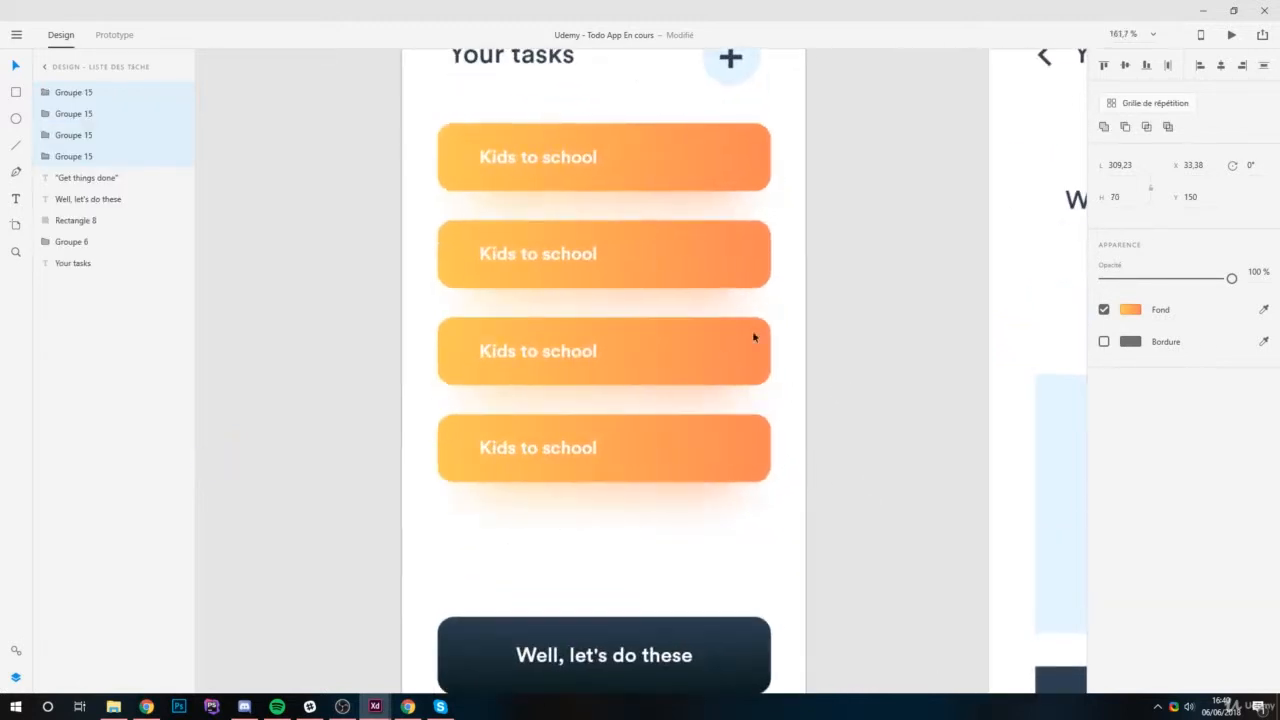
click(904, 291)
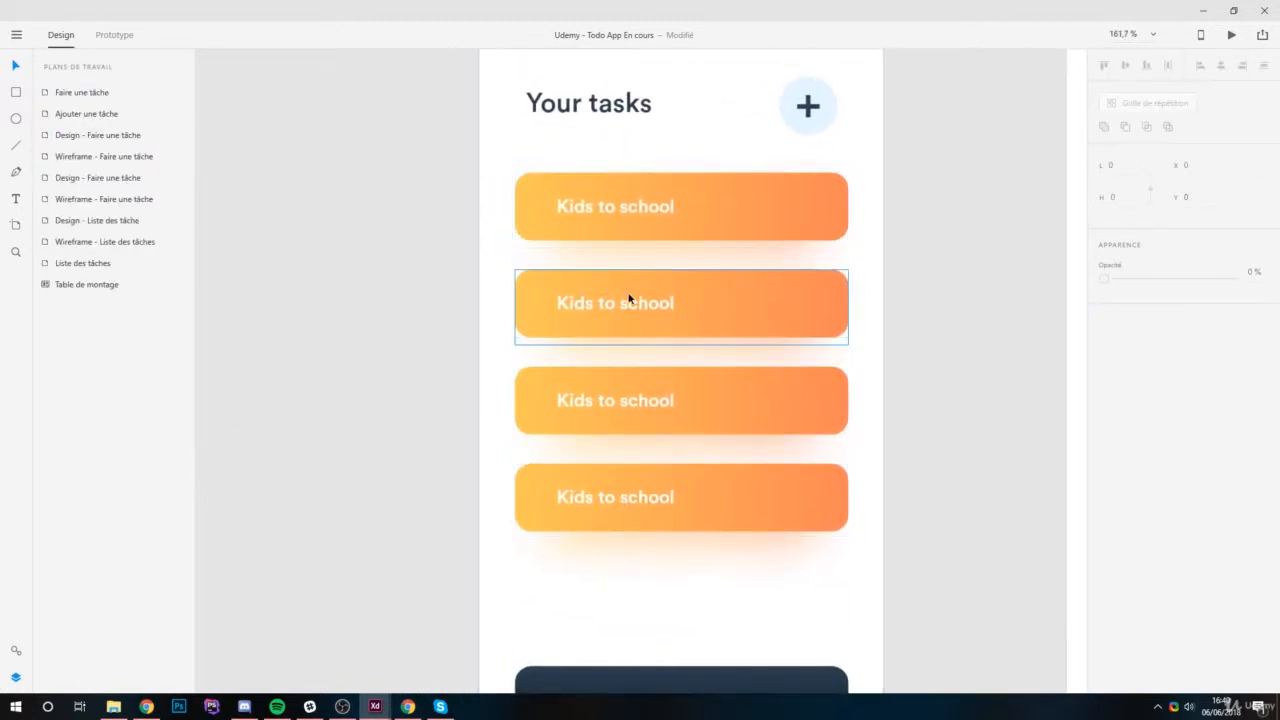
Change the second task bar's label to "Call Electrician".
click(603, 309)
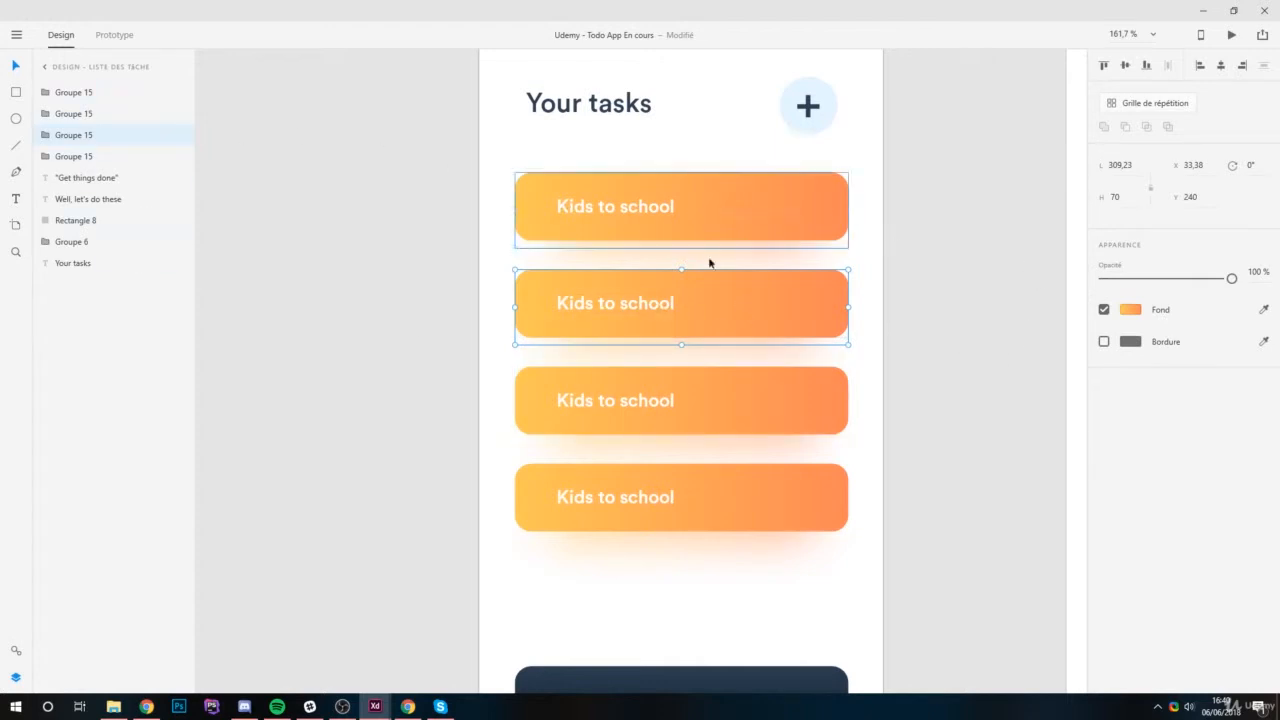
double_click(658, 306)
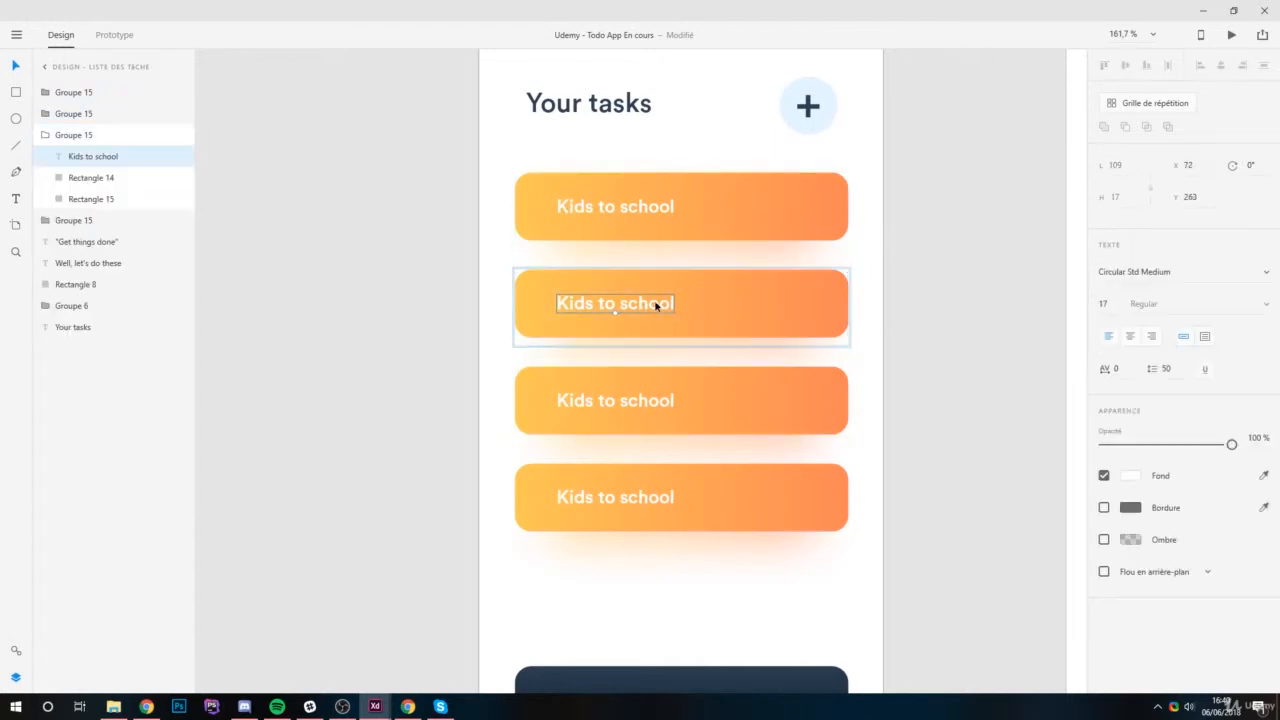
double_click(666, 309)
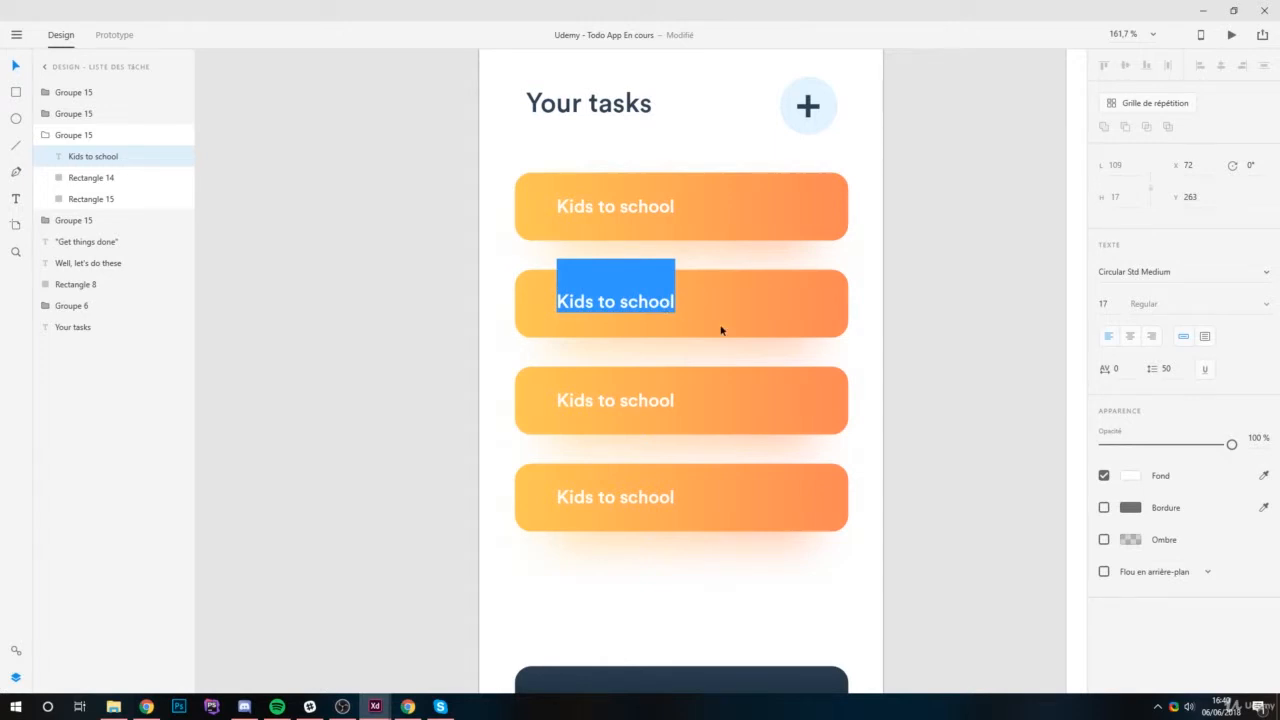
text(Call)
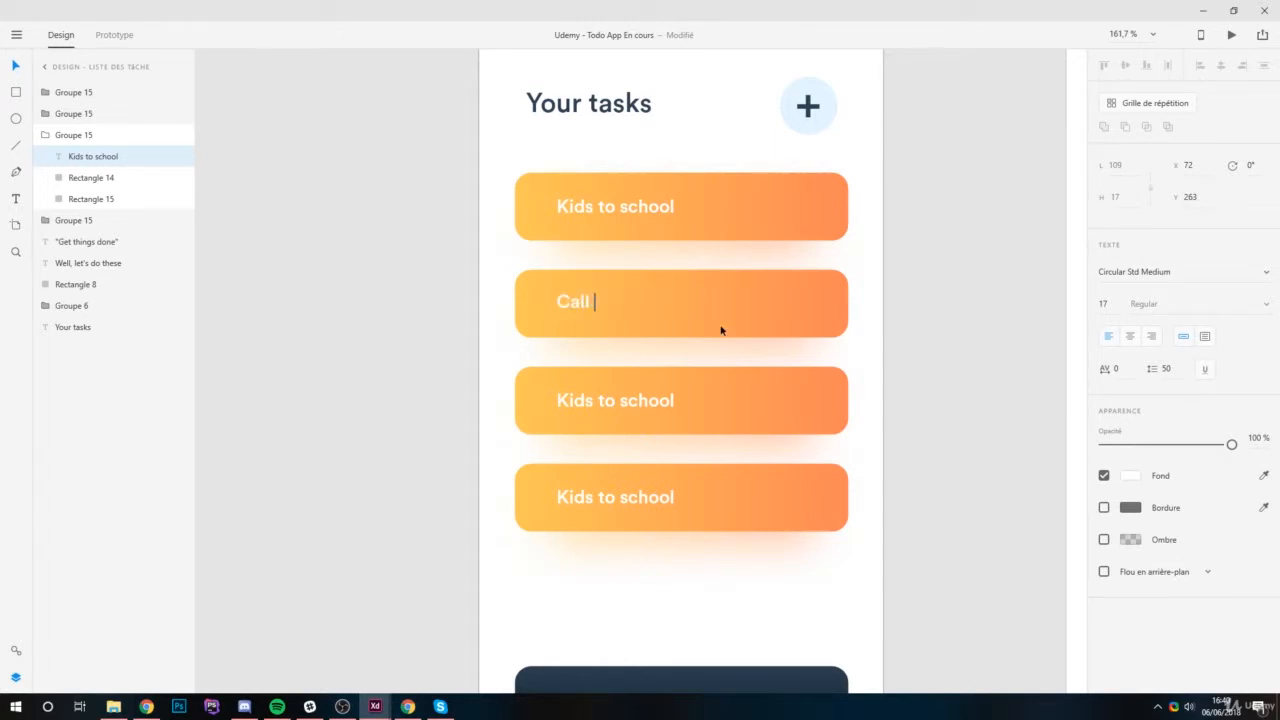
text( Electrician)
key(Escape)
Change the third task bar's label to "Deposit Check to the Bank".
click(645, 402)
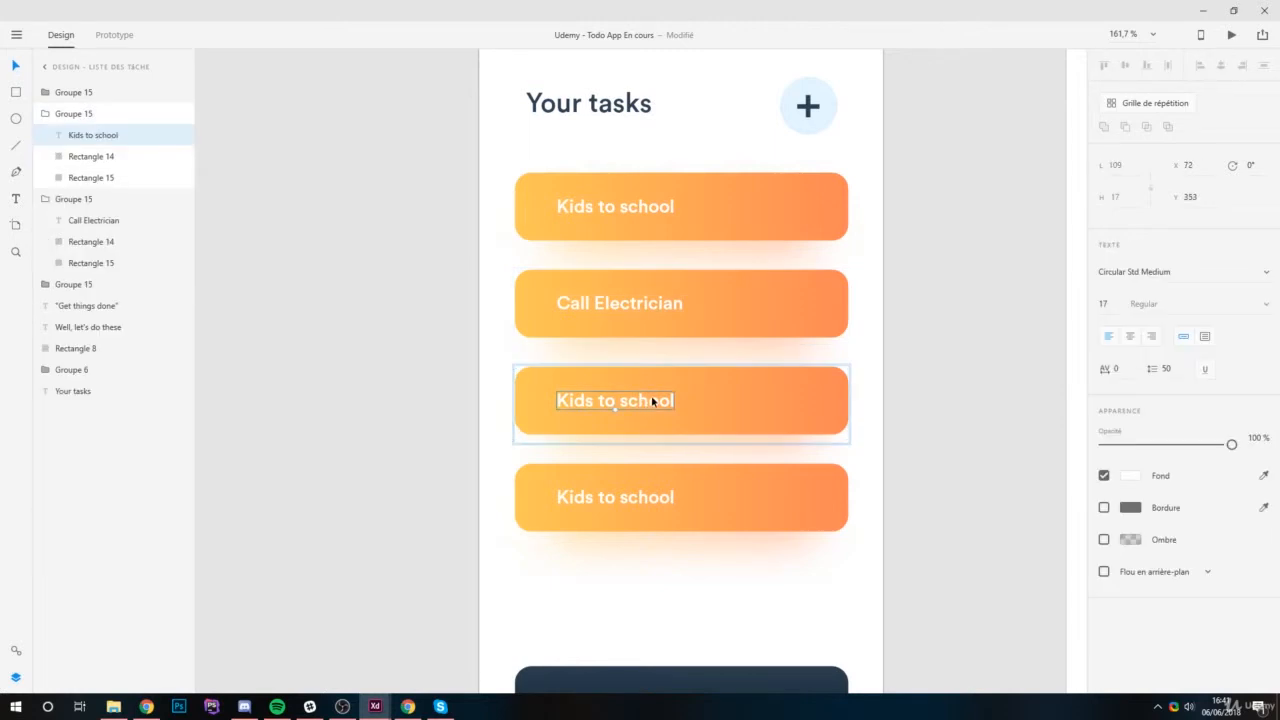
double_click(652, 400)
text(Deposit Check)
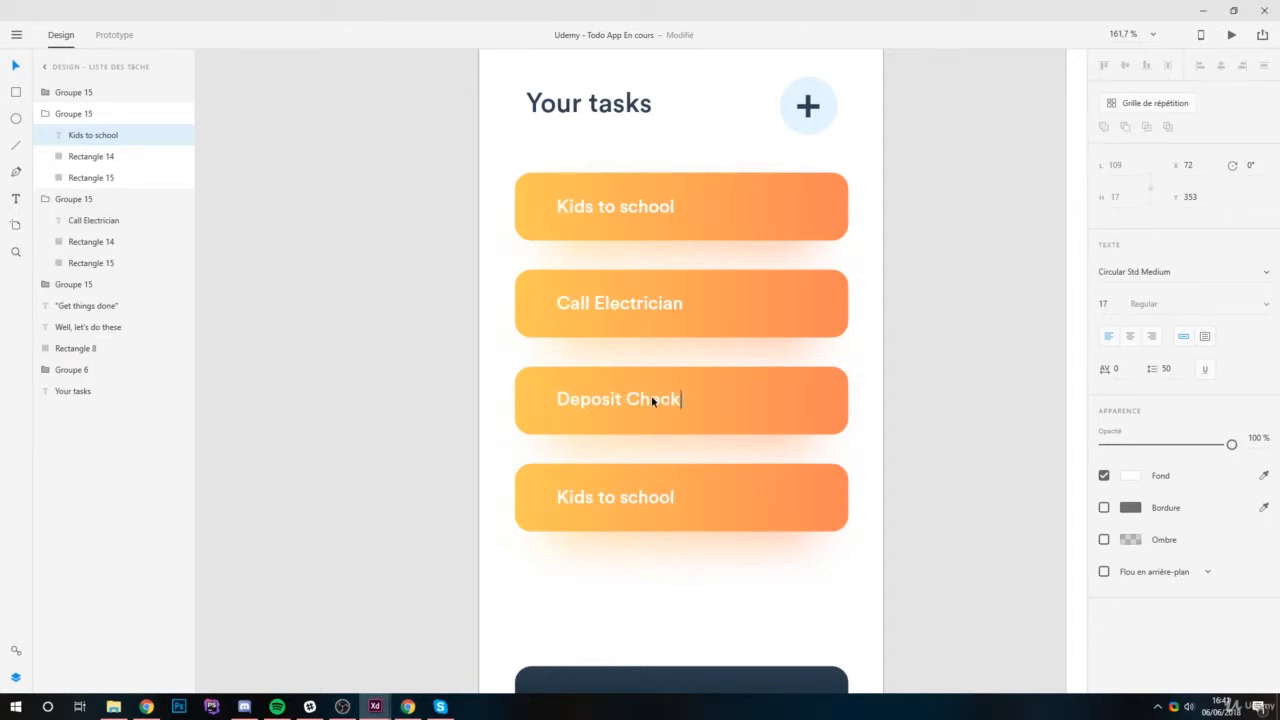
text( to the Bank)
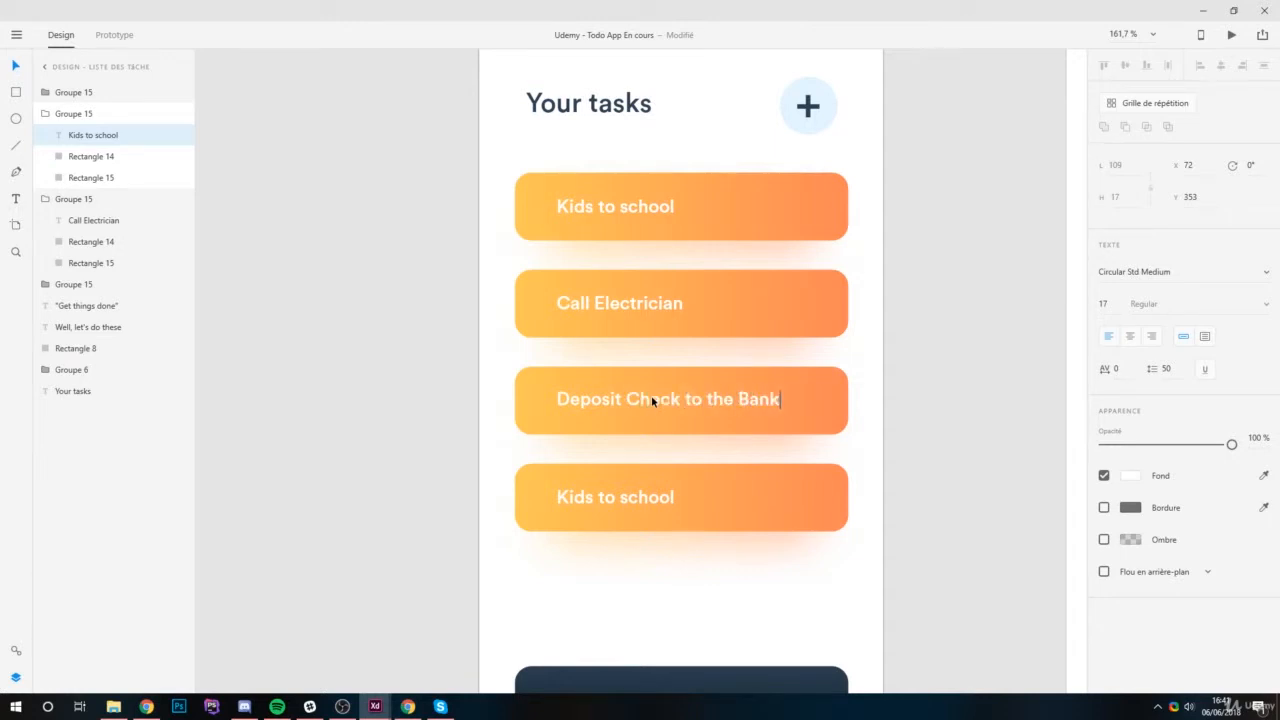
key(Escape)
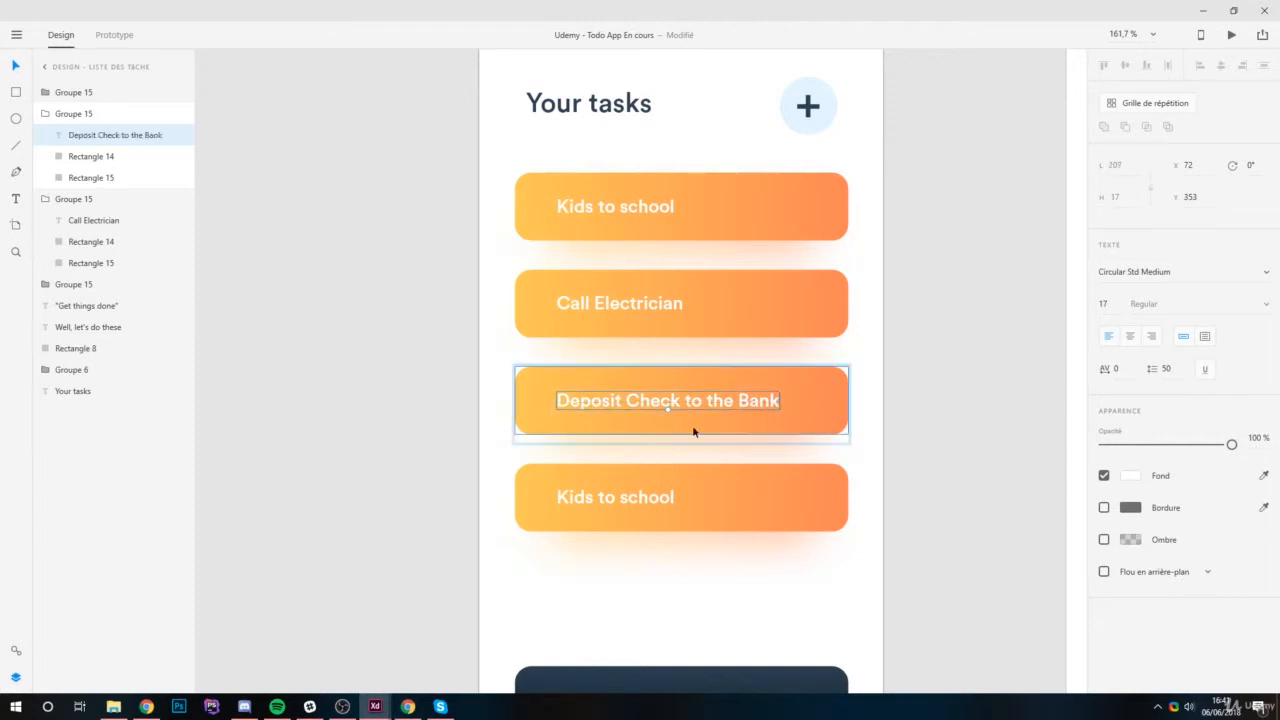
Change the fourth task bar's label to "Clean Garage".
click(635, 502)
double_click(638, 500)
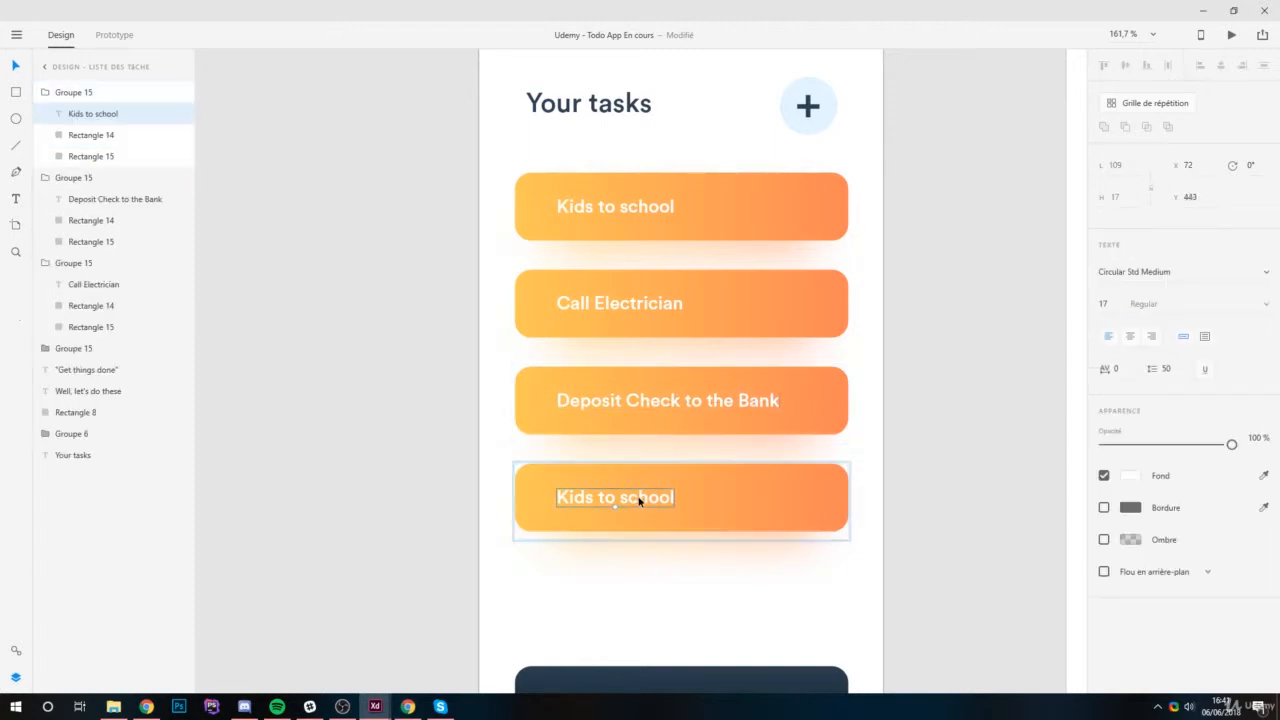
double_click(651, 496)
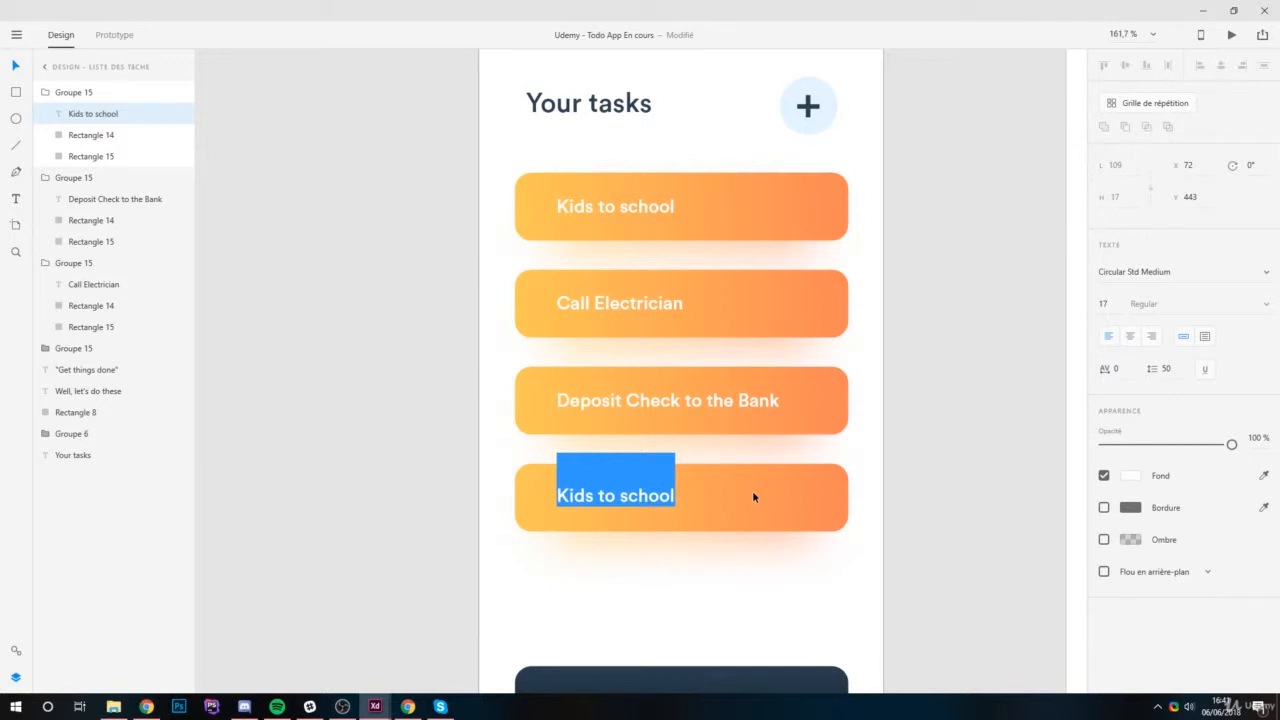
text(Chea)
key(BackSpace)
key(BackSpace)
key(BackSpace)
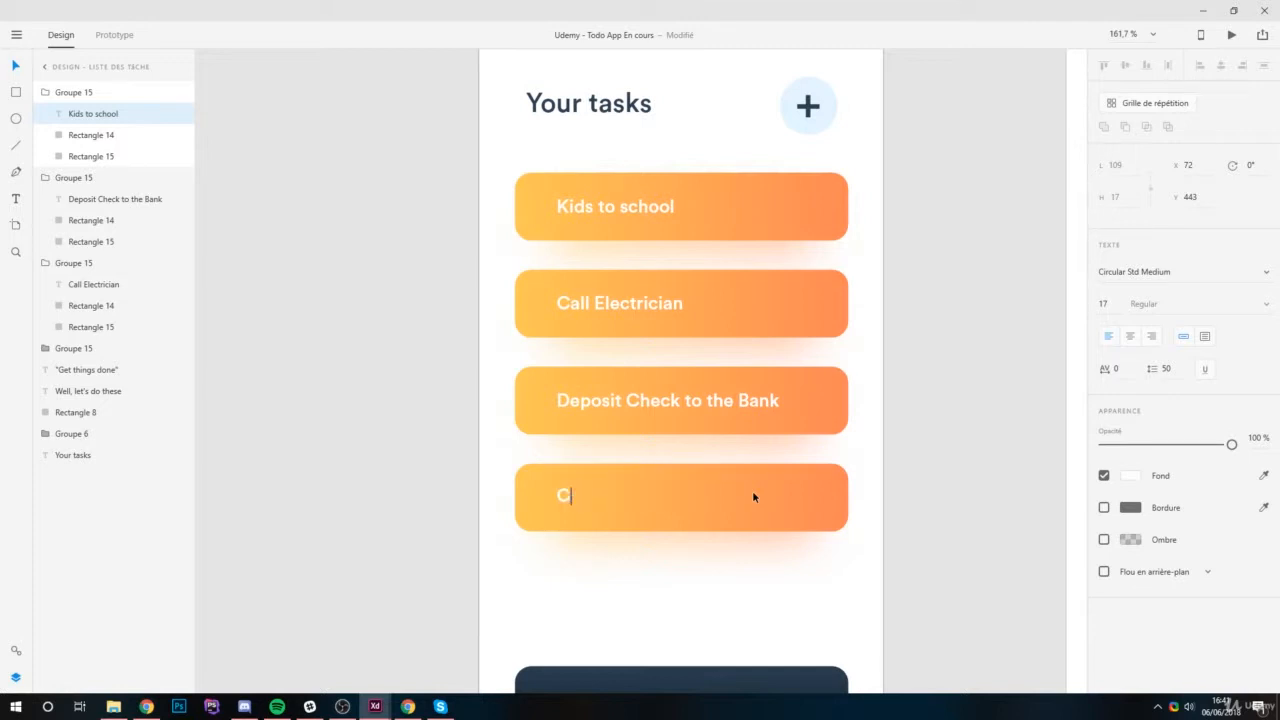
text(lean Garage)
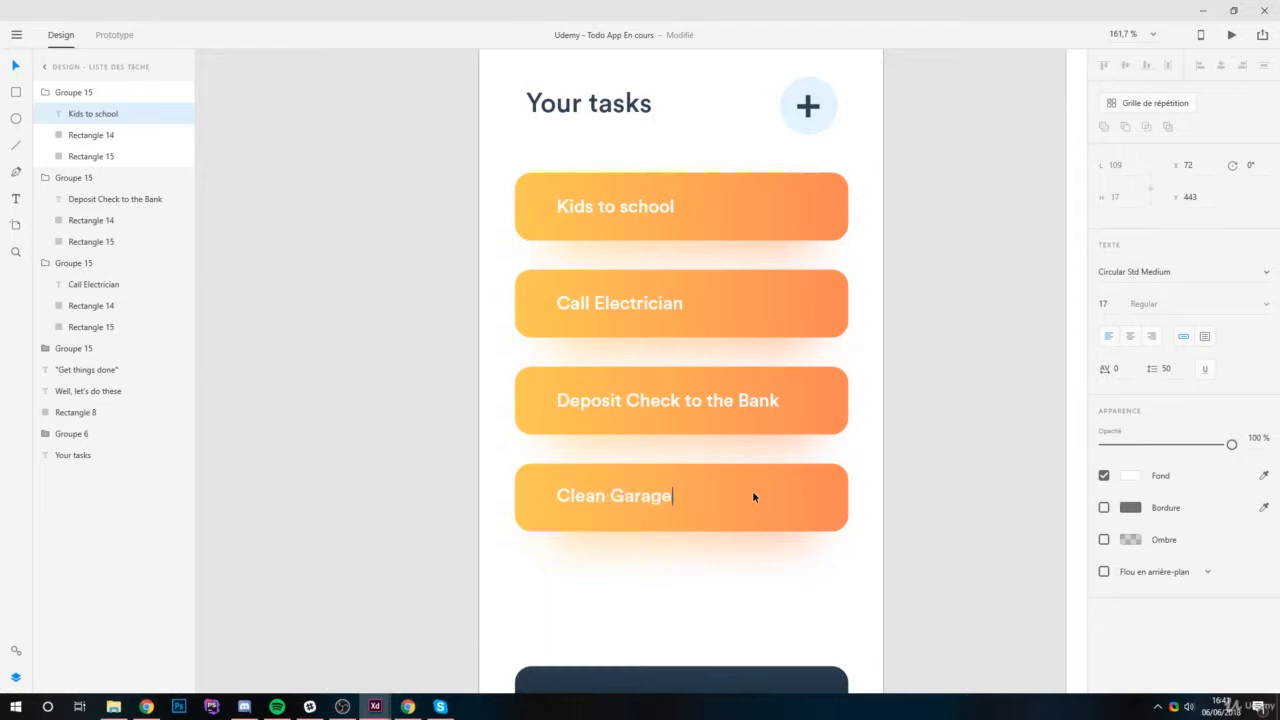
key(Escape)
Try to move the white fade rectangle from the "Design - Faire une tâche" header onto the fourth task bar.
scroll(859, 428, down, 3)
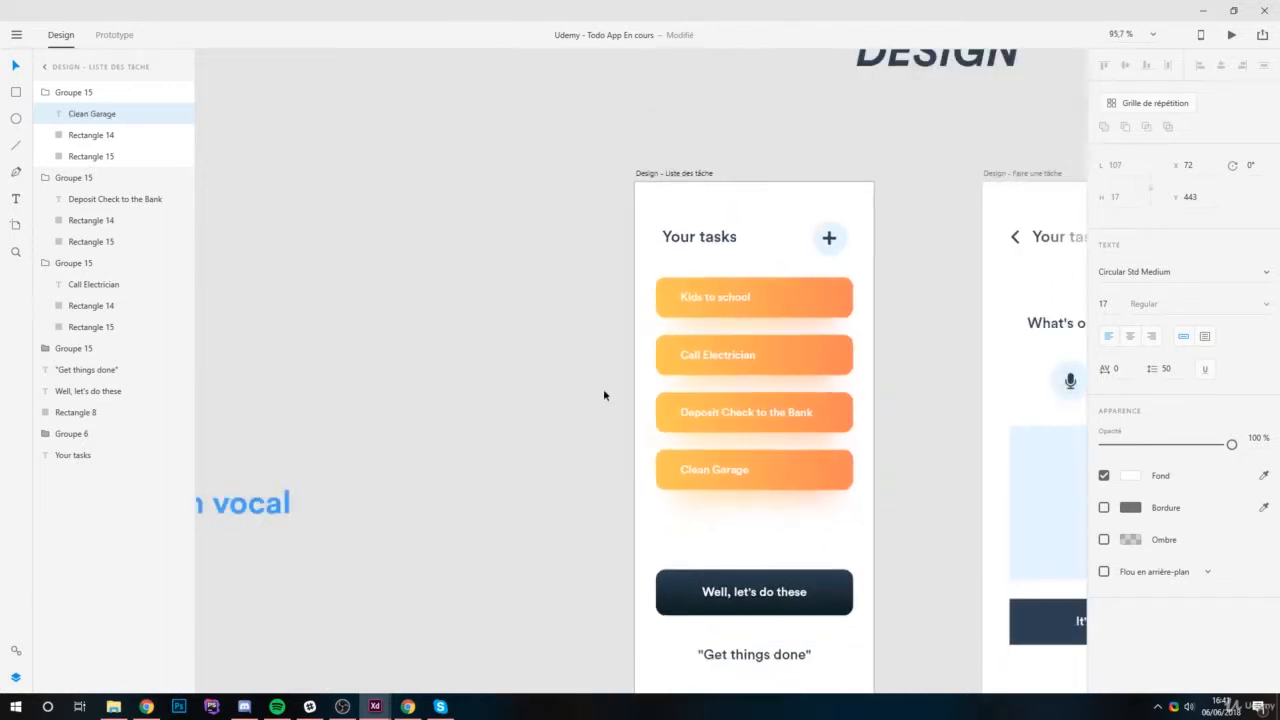
scroll(819, 401, up, 2)
scroll(771, 351, right, 3)
scroll(669, 336, down, 3)
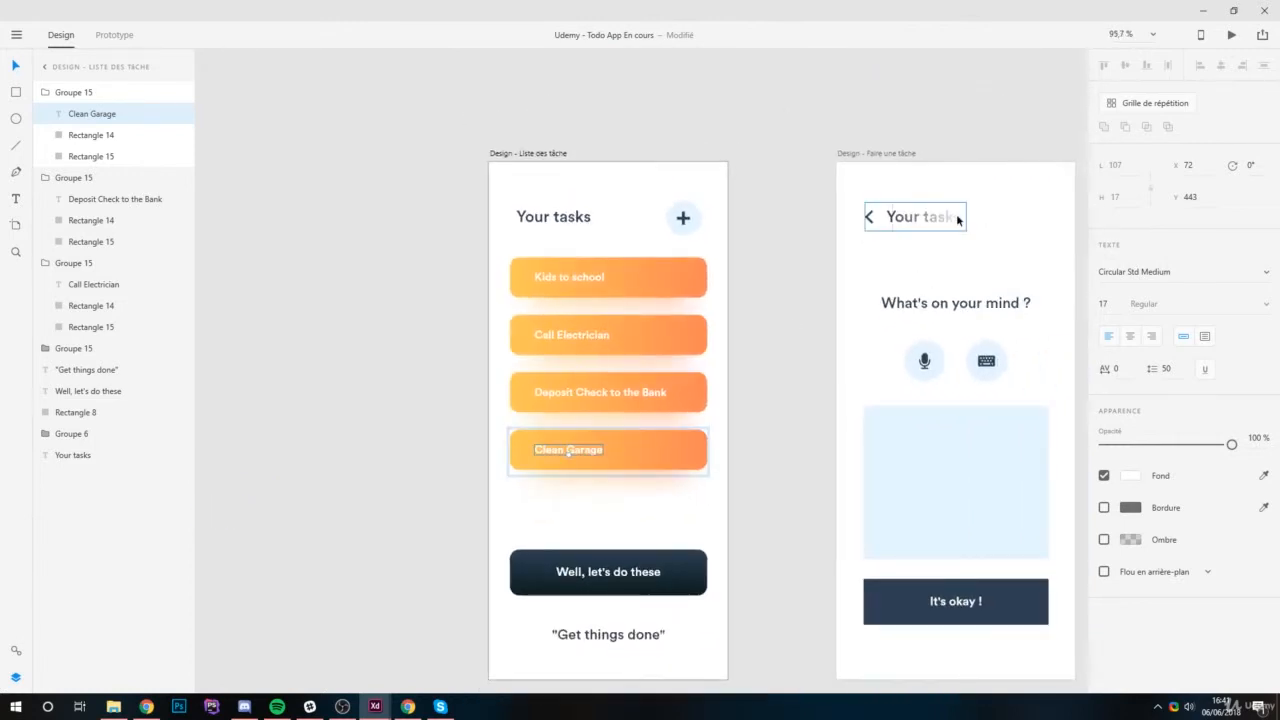
click(960, 219)
drag(950, 222, 683, 473)
click(687, 518)
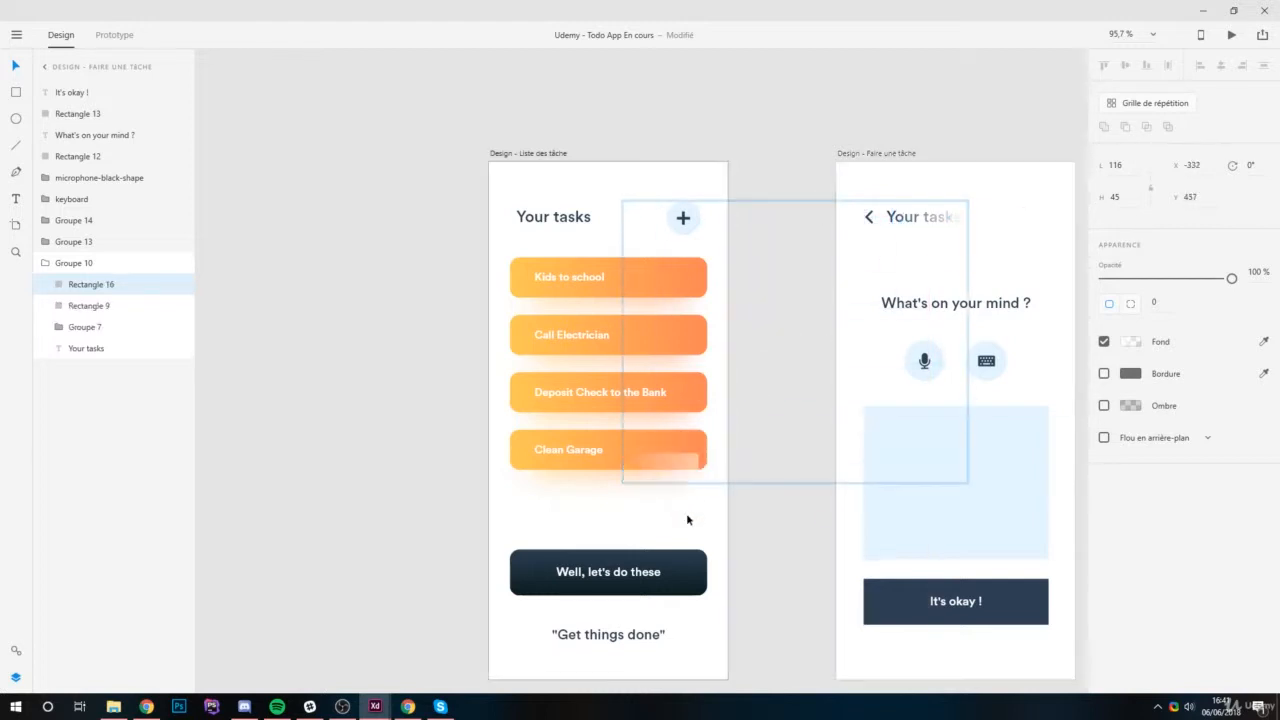
click(675, 473)
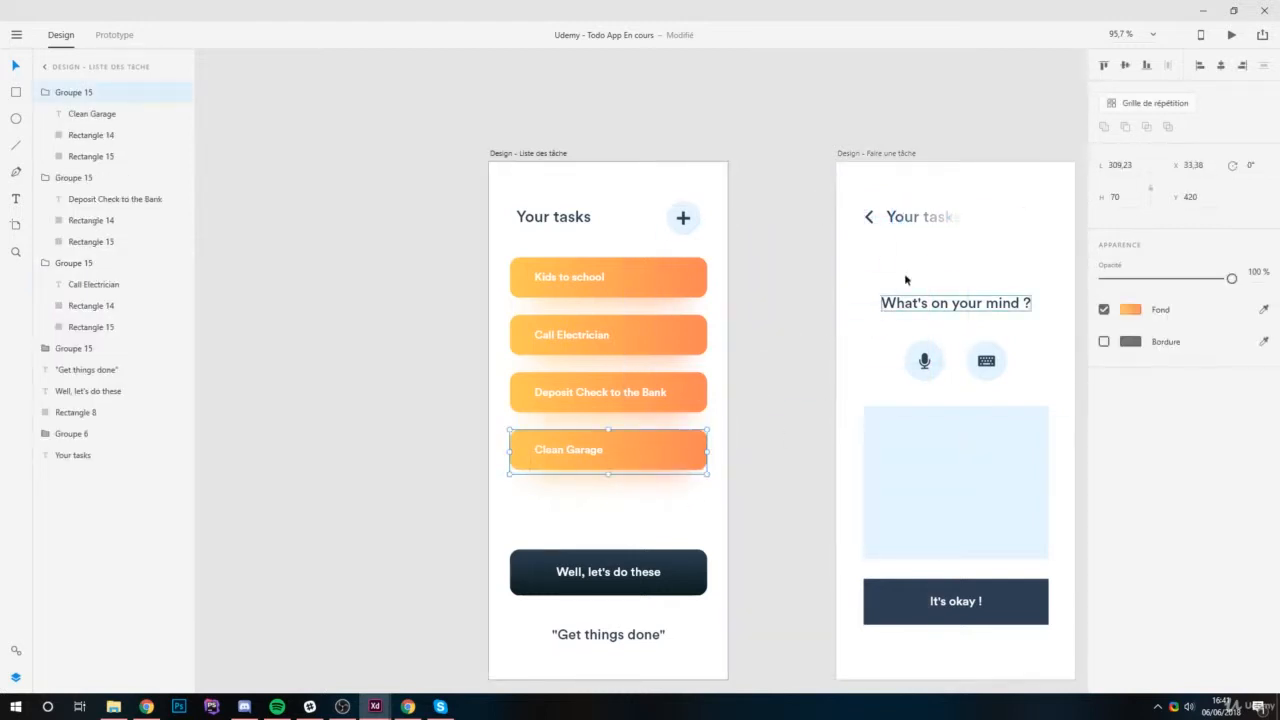
click(675, 466)
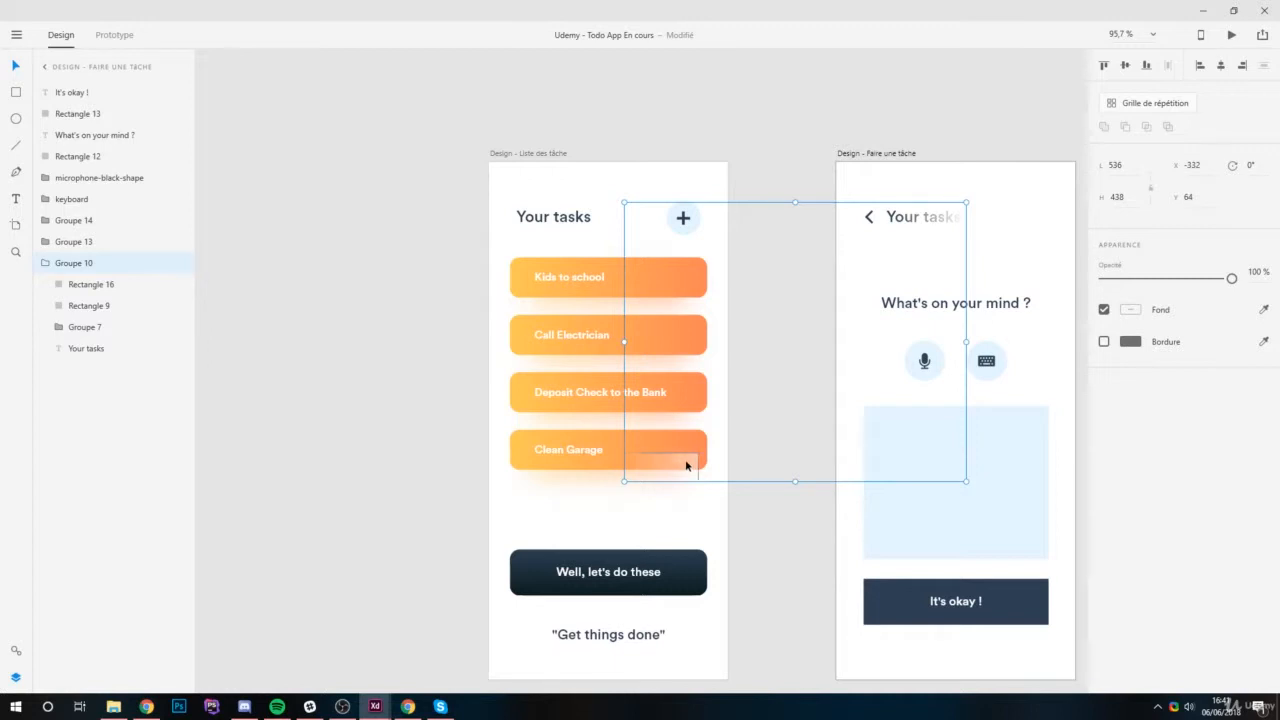
Try transferring the whole header group to the task-list artboard, delete the pasted group and undo the recent changes.
key(ctrl+x)
click(680, 515)
key(ctrl+v)
drag(327, 471, 489, 471)
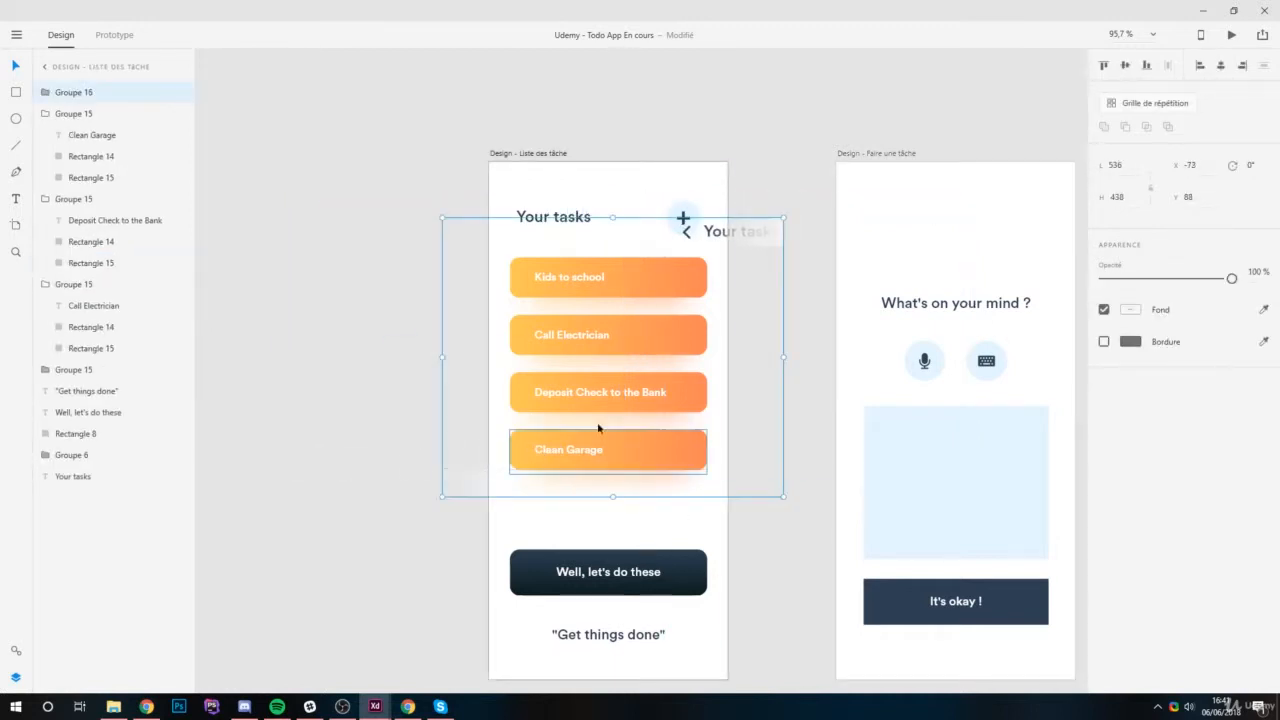
key(Delete)
key(ctrl+z)
key(ctrl+z)
key(ctrl+z)
key(ctrl+z)
key(ctrl+z)
key(ctrl+z)
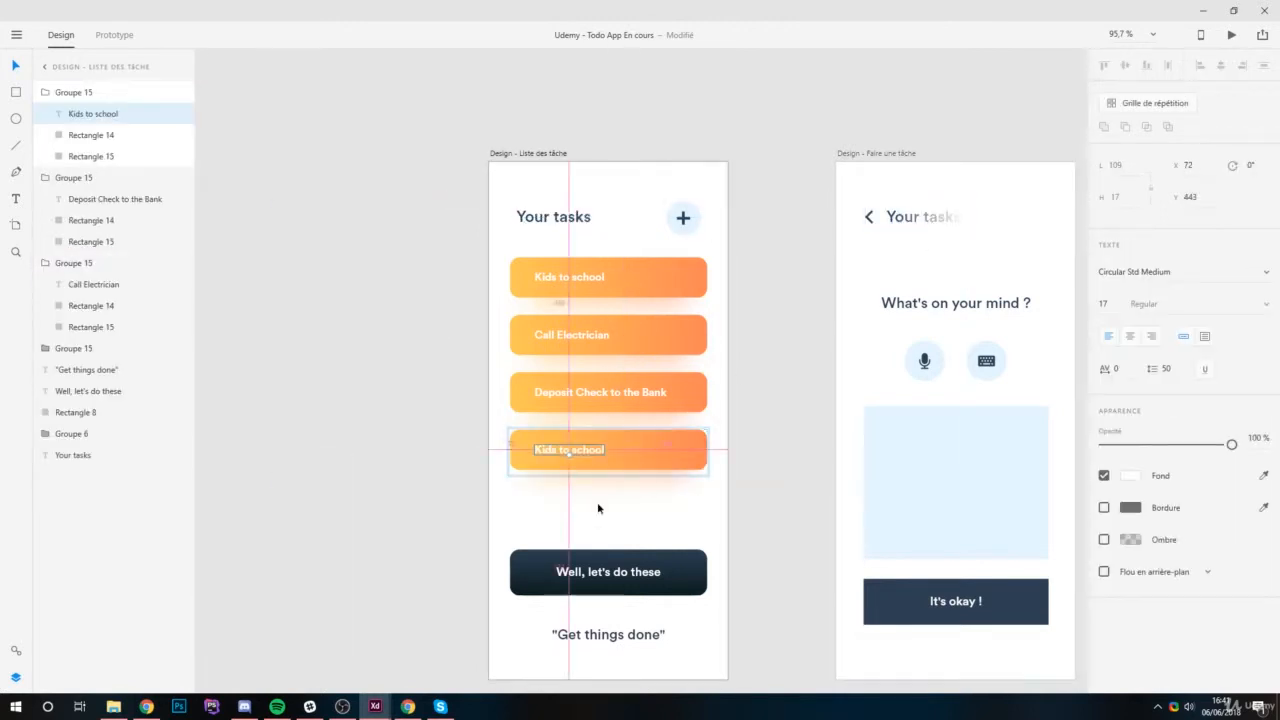
Copy only the header's fade rectangle into the task-list artboard and place it over the third bar at about X 203, Y 343.
scroll(612, 479, up, 3)
click(1046, 133)
click(651, 489)
key(ctrl+v)
drag(607, 133, 698, 362)
Replace the fourth bar's "Kids to school" label with "Clean Garage".
scroll(594, 434, up, 4)
click(569, 434)
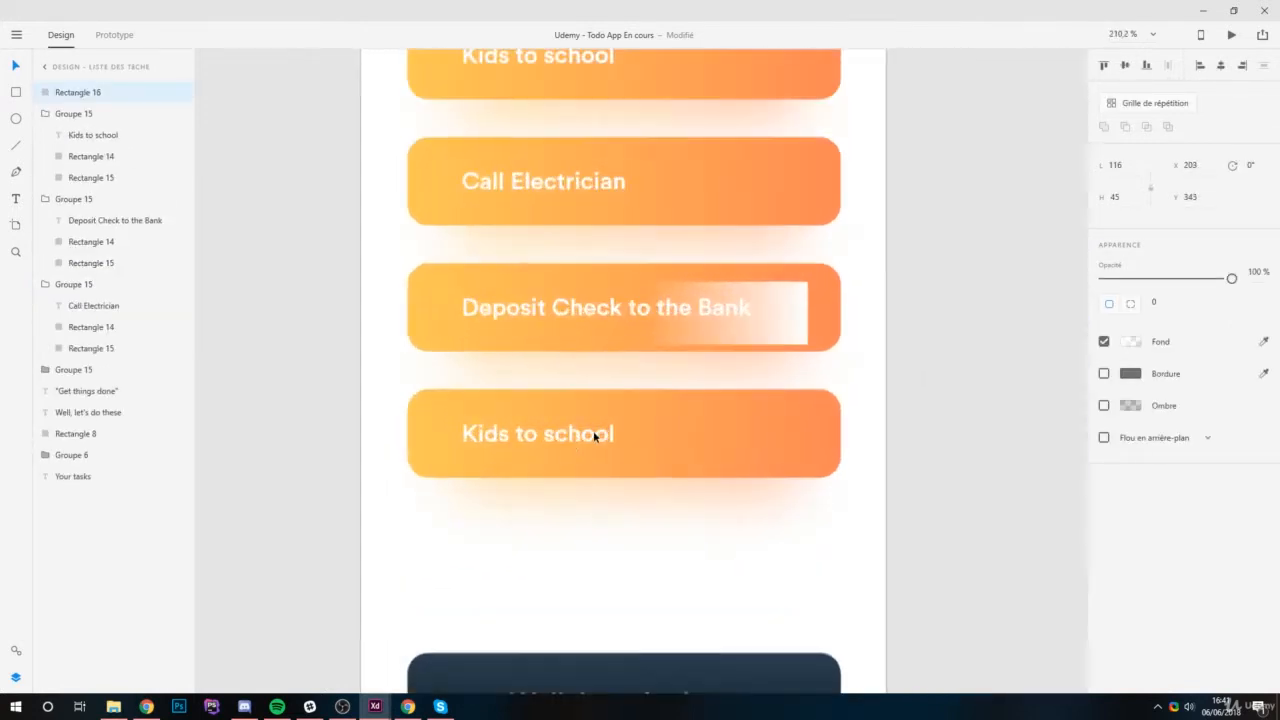
double_click(578, 434)
double_click(604, 433)
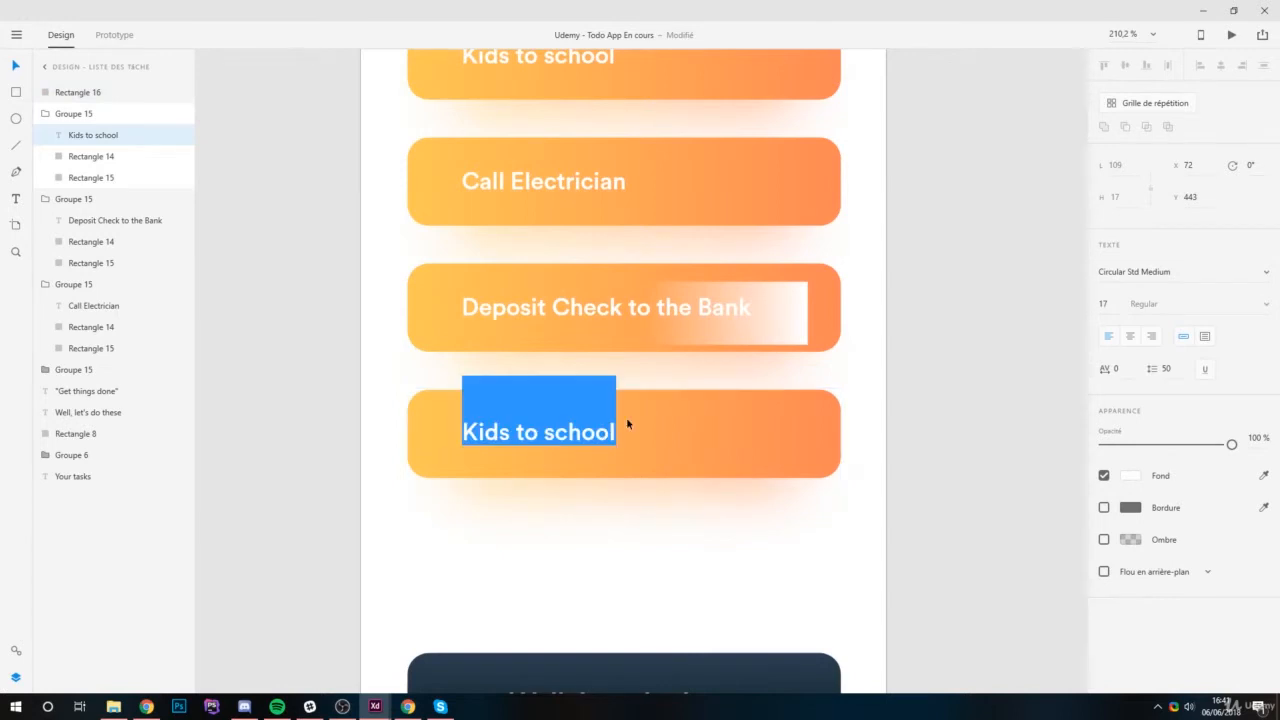
text(Clean )
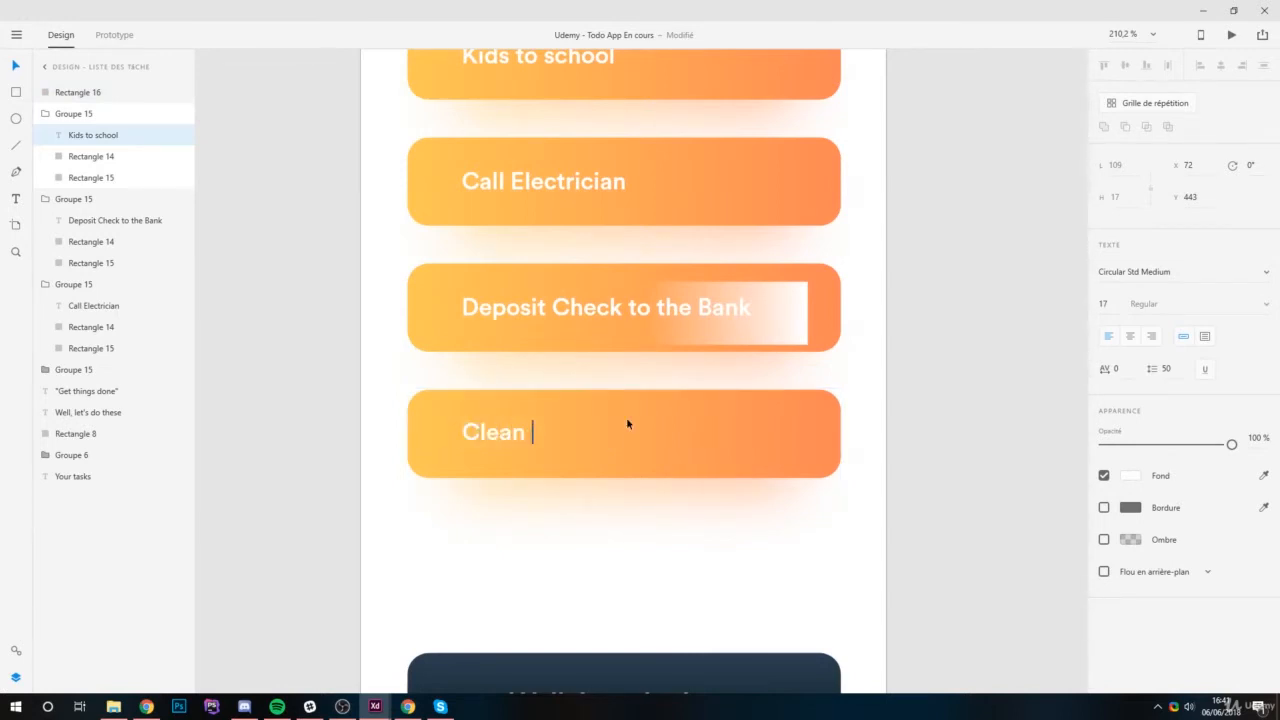
text(Garage)
key(Escape)
Shift the fade rectangle to about X 184, Y 338 and reword the third label as "Deposit two Checks to the Bank".
drag(771, 323, 743, 332)
scroll(719, 288, up, 3)
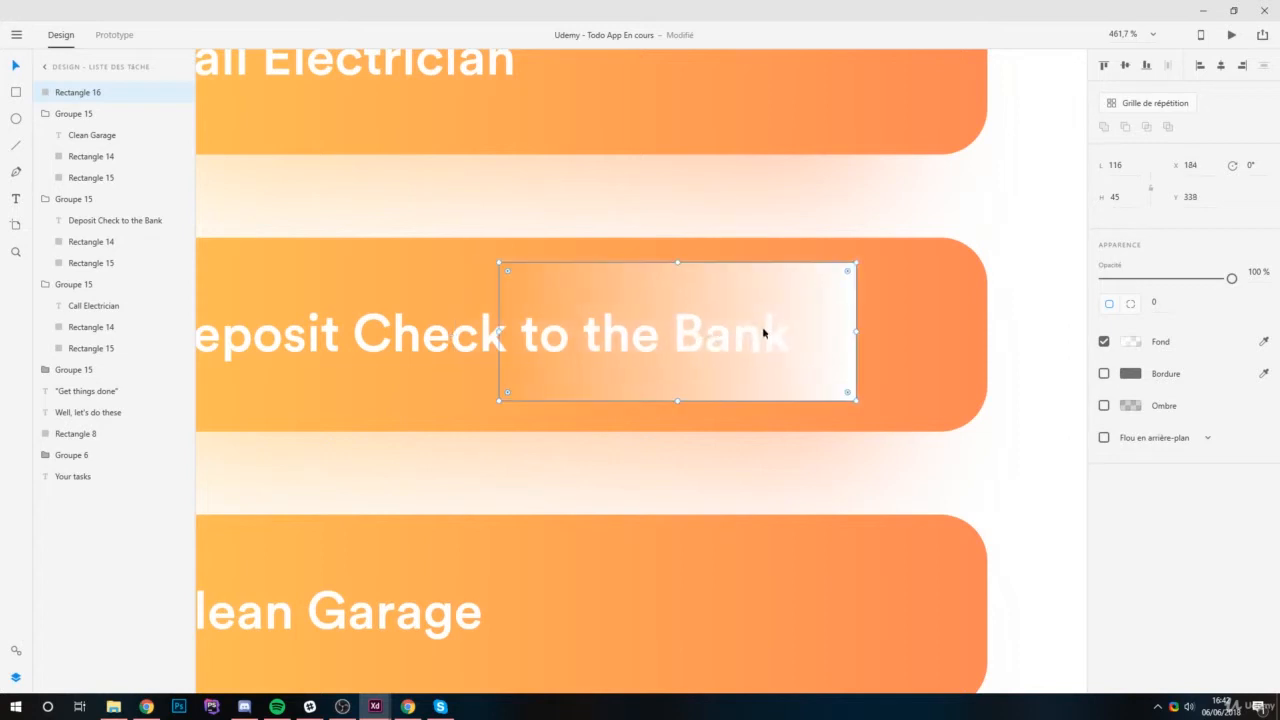
double_click(364, 340)
double_click(358, 341)
click(356, 341)
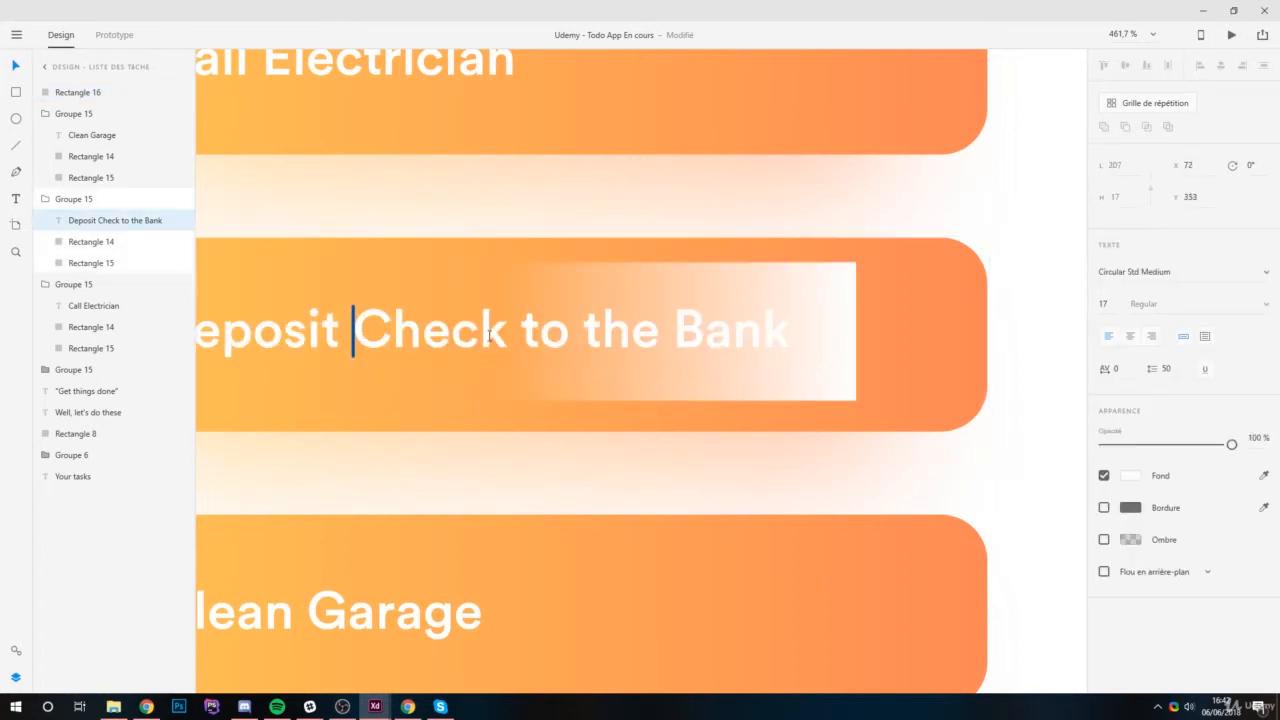
text(3)
click(553, 333)
text(s)
key(BackSpace)
click(365, 322)
double_click(372, 322)
text(two)
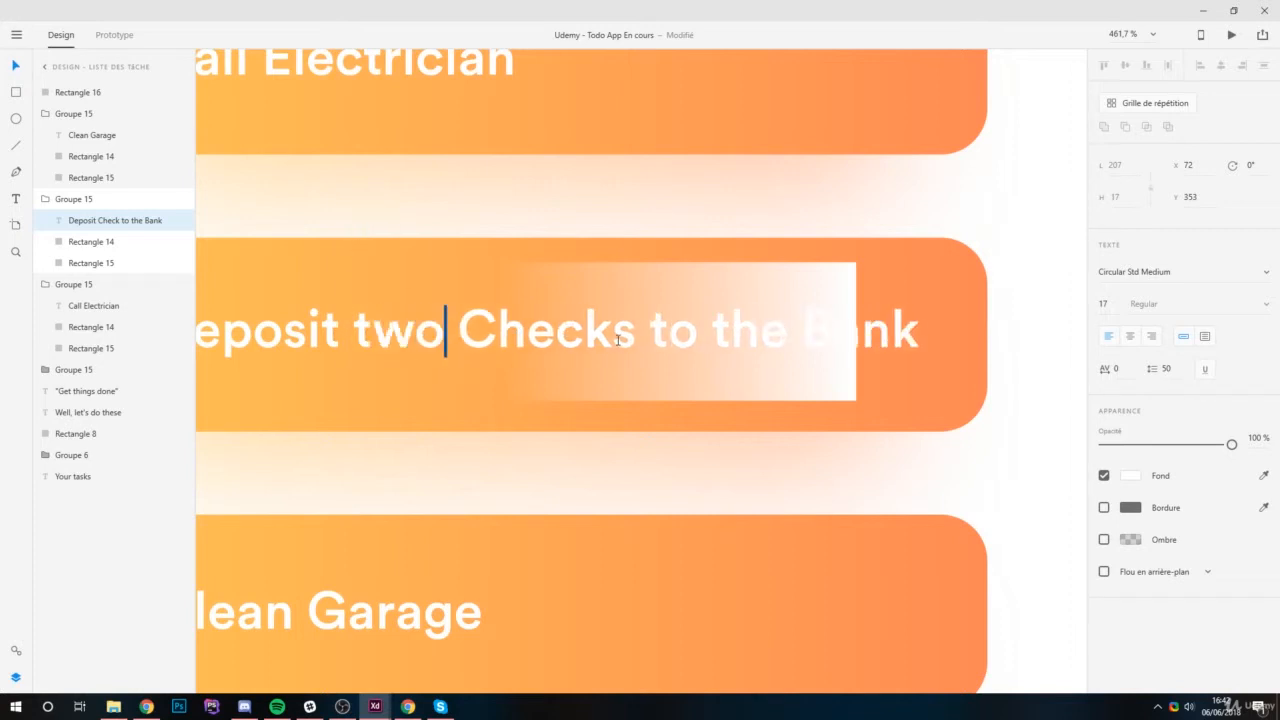
key(Escape)
Move the fade rectangle over the end of the lengthened third label, to about X 205, Y 340.
scroll(548, 320, down, 3)
scroll(548, 320, up, 2)
scroll(880, 345, down, 3)
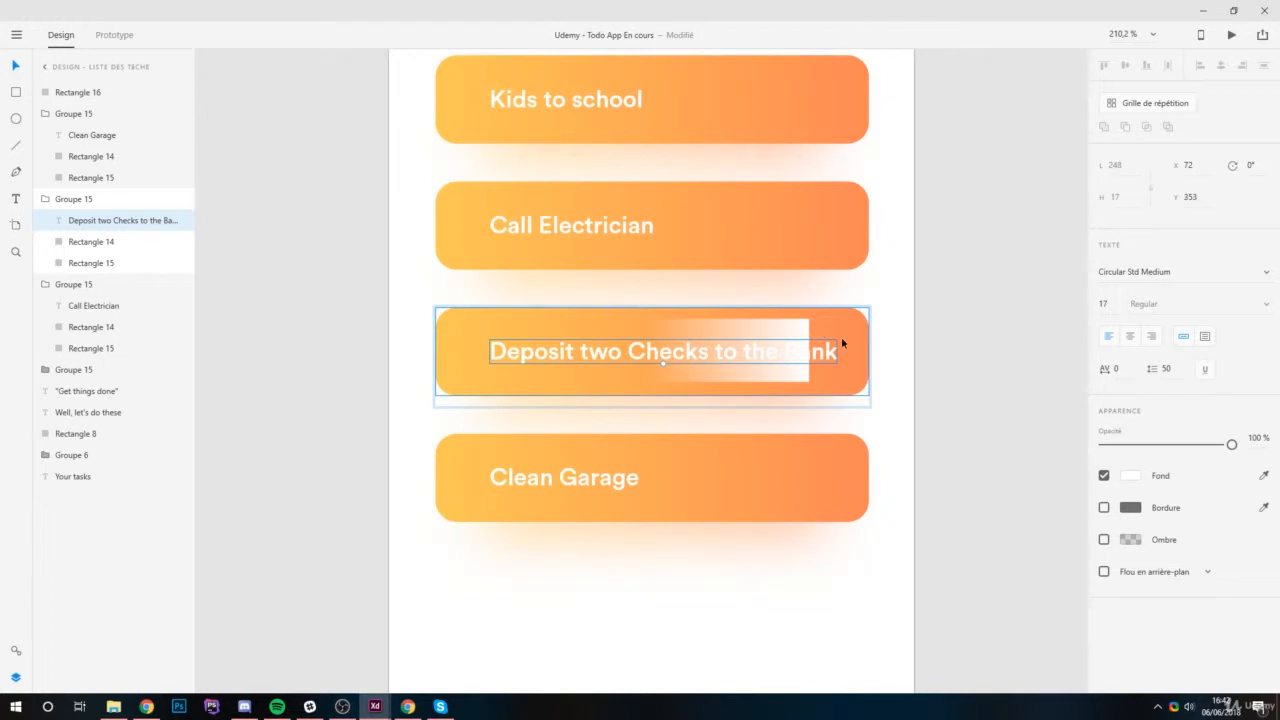
click(790, 334)
click(803, 343)
click(794, 328)
click(900, 250)
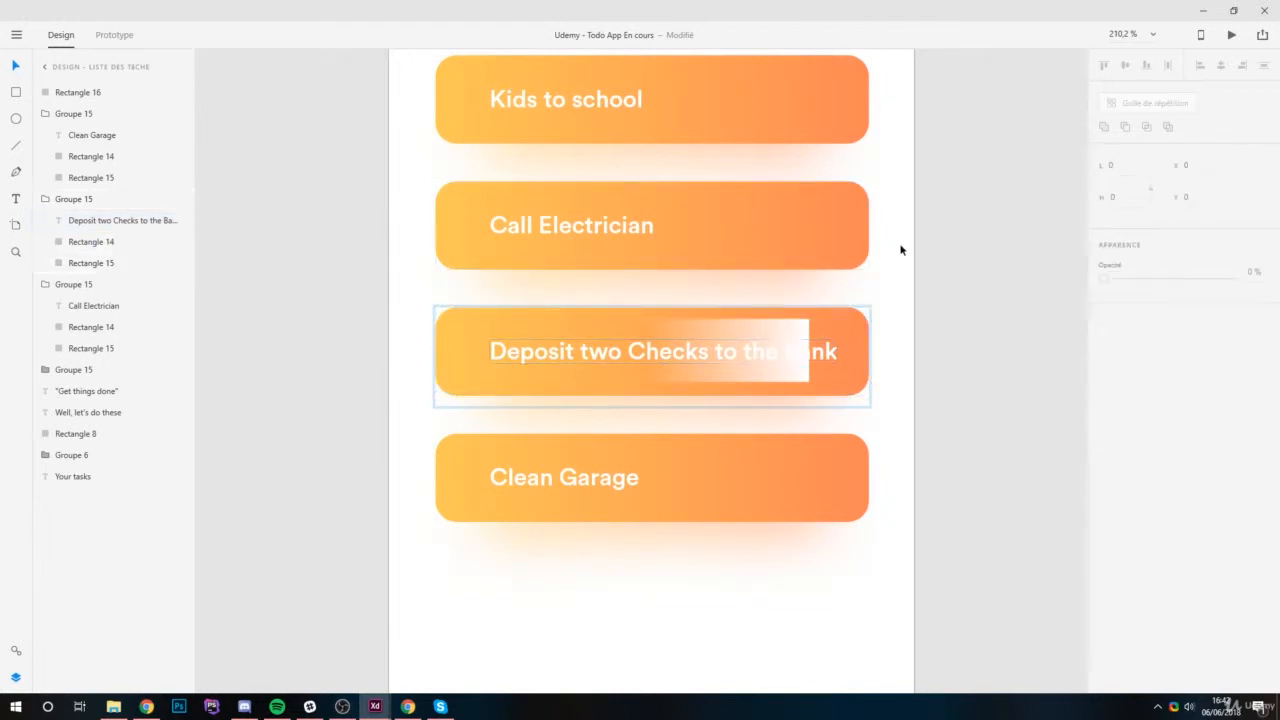
mouse_move(785, 336)
mouse_down()
mouse_move(823, 348)
mouse_move(763, 340)
mouse_up()
scroll(822, 343, up, 5)
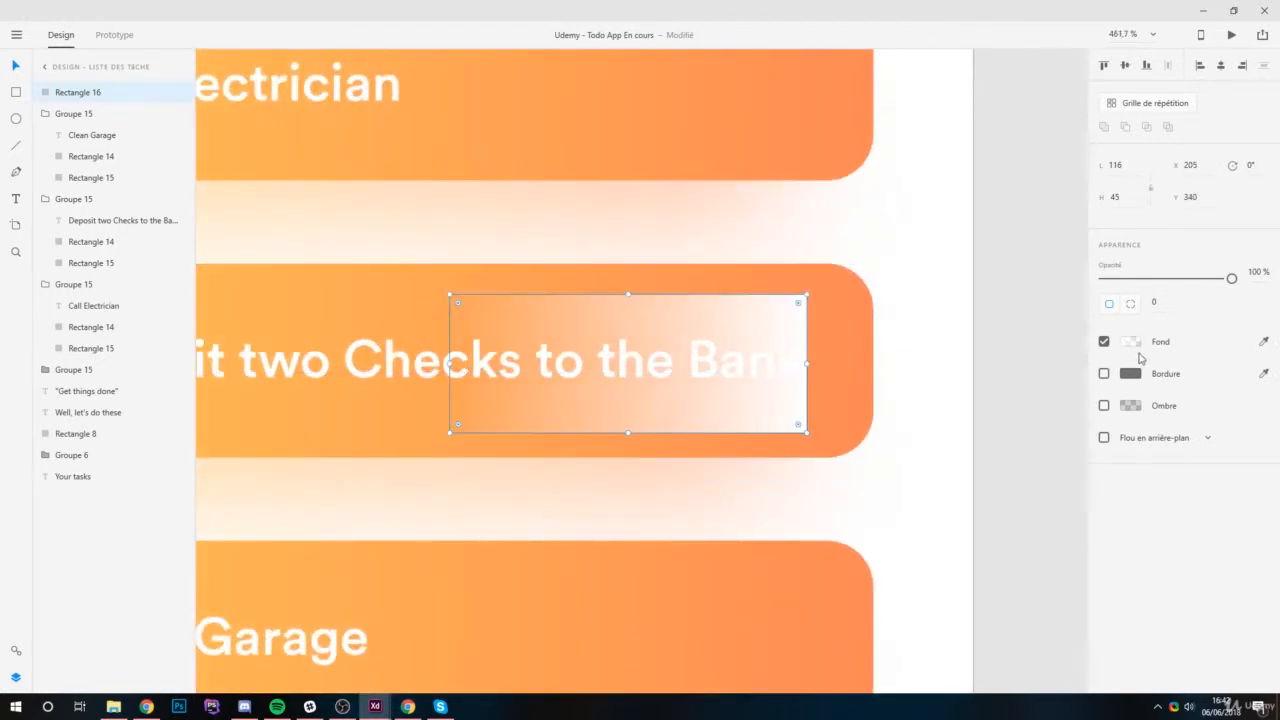
Recolour the opaque stop of the rectangle's linear gradient with the bar's orange, #FF8957, sampled from beside the rectangle.
click(1130, 343)
click(933, 258)
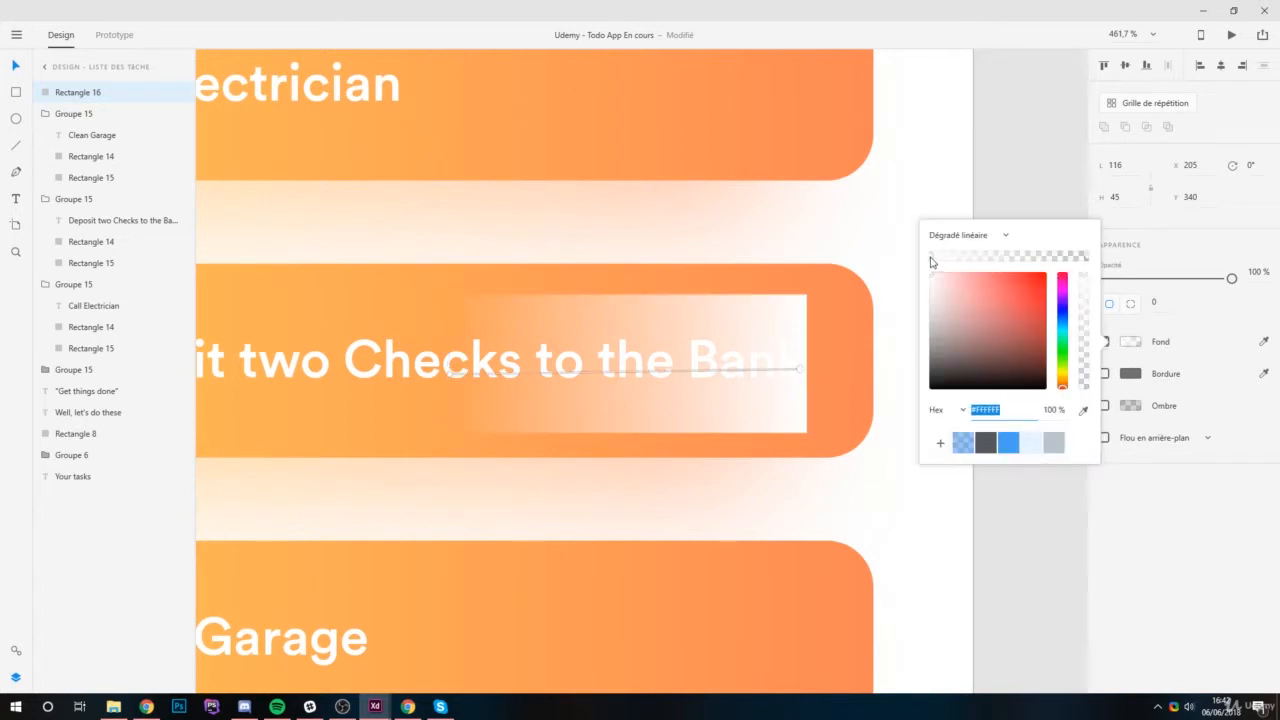
click(1084, 411)
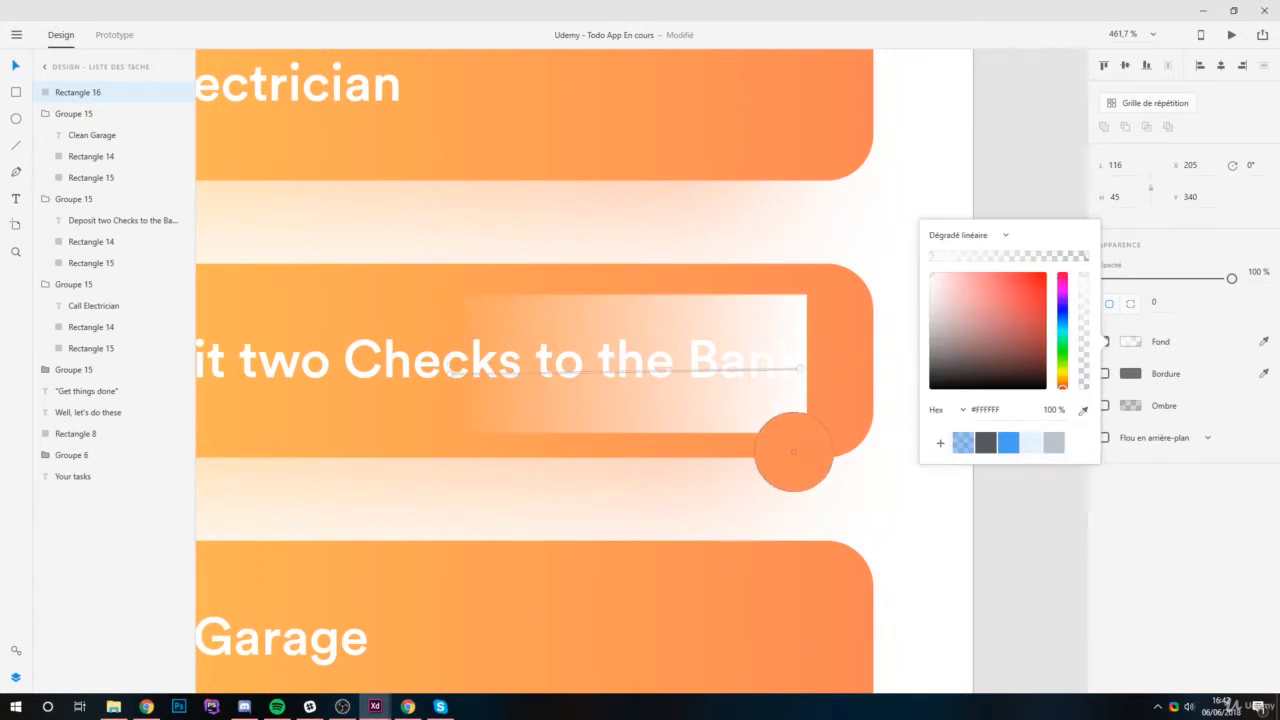
click(797, 459)
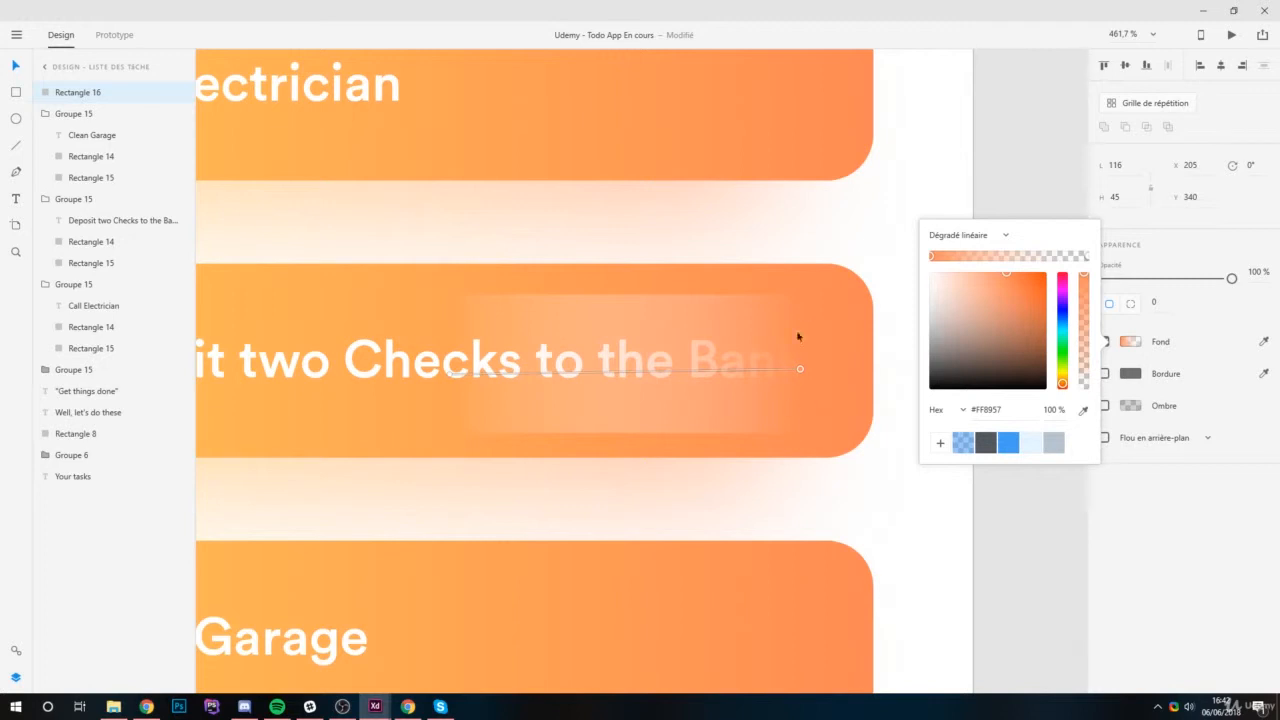
Recolour the gradient's transparent stop with the bar's orange, #FF9B57 at 0%, and start the fade nearer the word "to".
click(1088, 257)
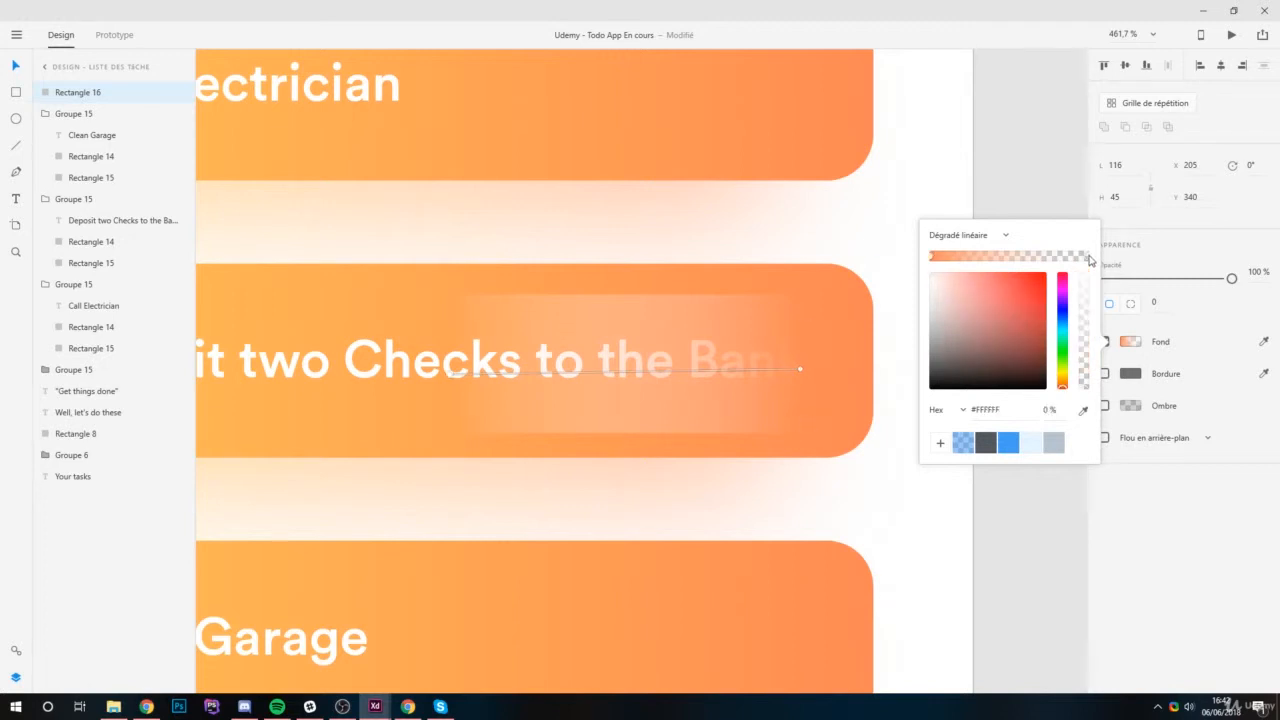
drag(449, 378, 537, 368)
click(1084, 411)
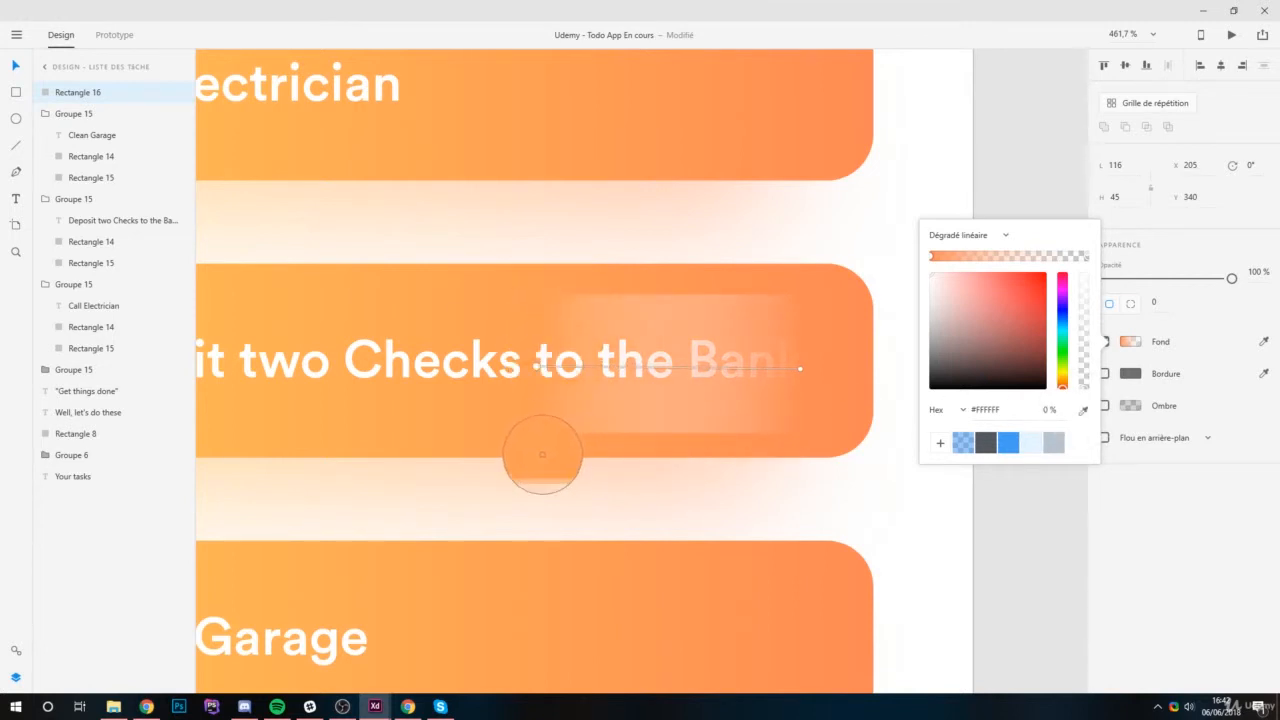
click(542, 455)
drag(1082, 340, 1084, 418)
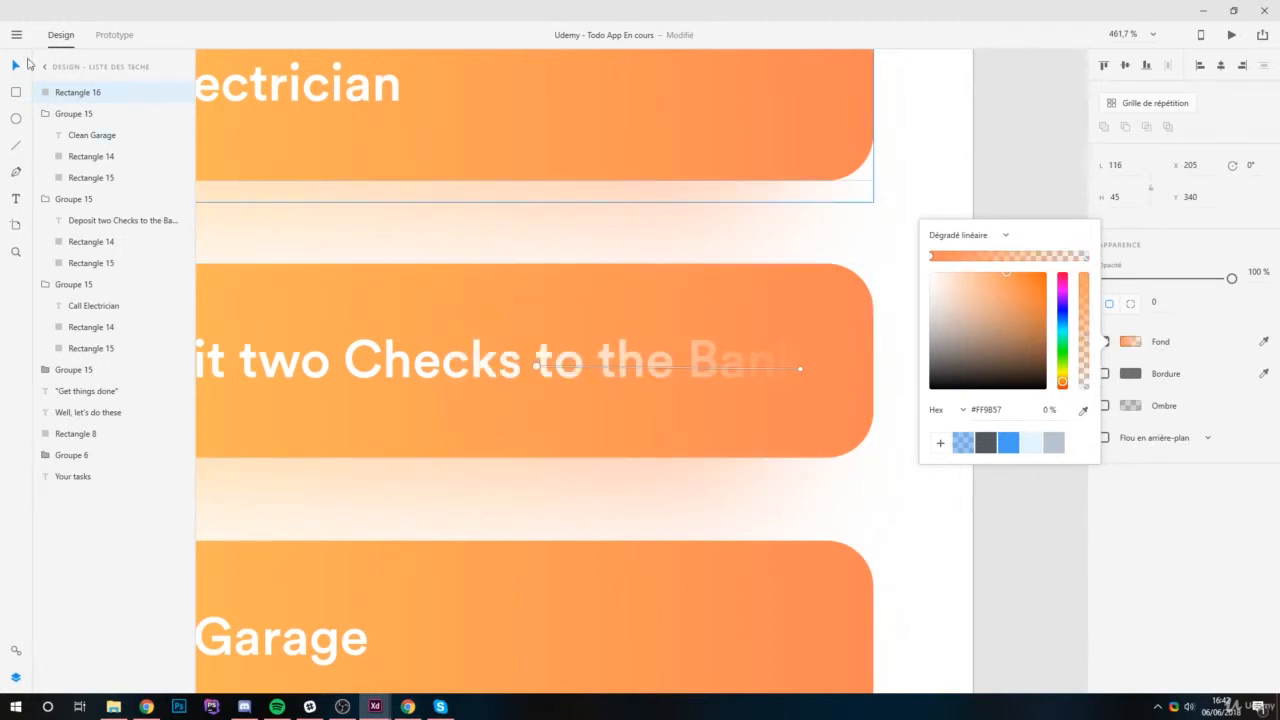
click(612, 243)
click(826, 248)
scroll(1000, 286, down, 5)
scroll(651, 334, down, 2)
scroll(777, 294, up, 5)
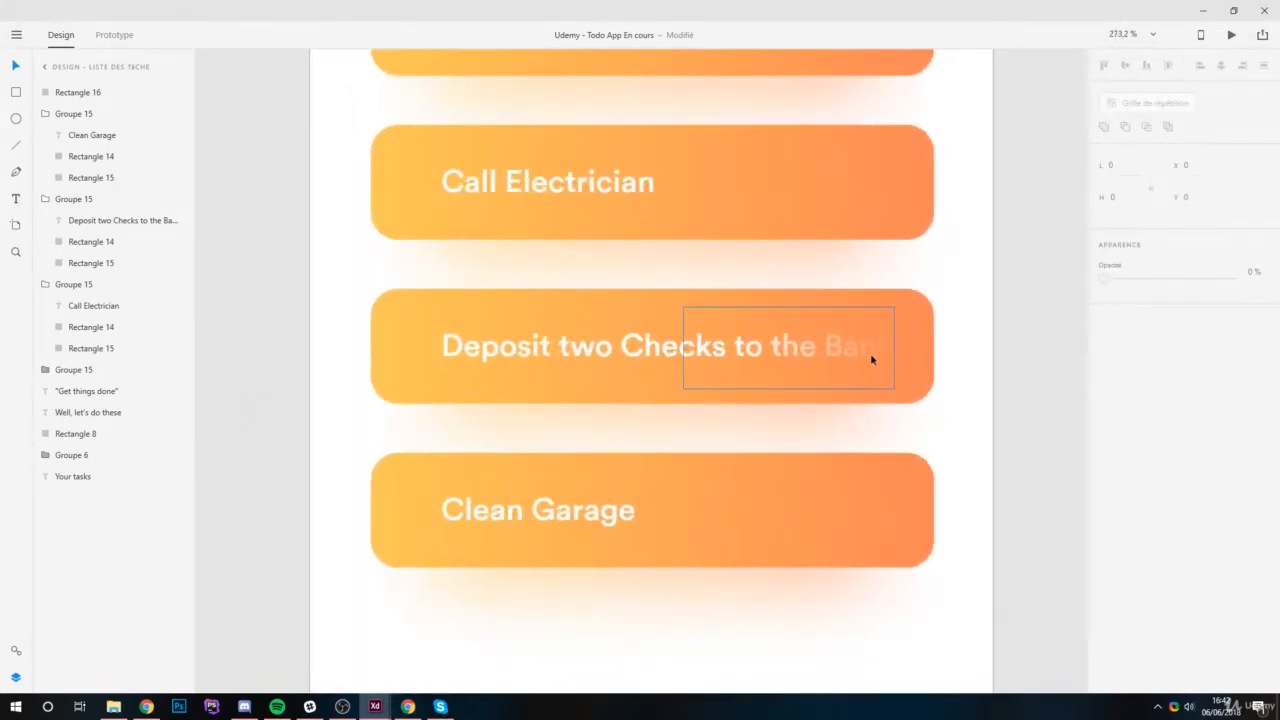
Try the fade rectangle at 73% opacity and restore it to 100%.
click(868, 356)
drag(1231, 278, 1196, 283)
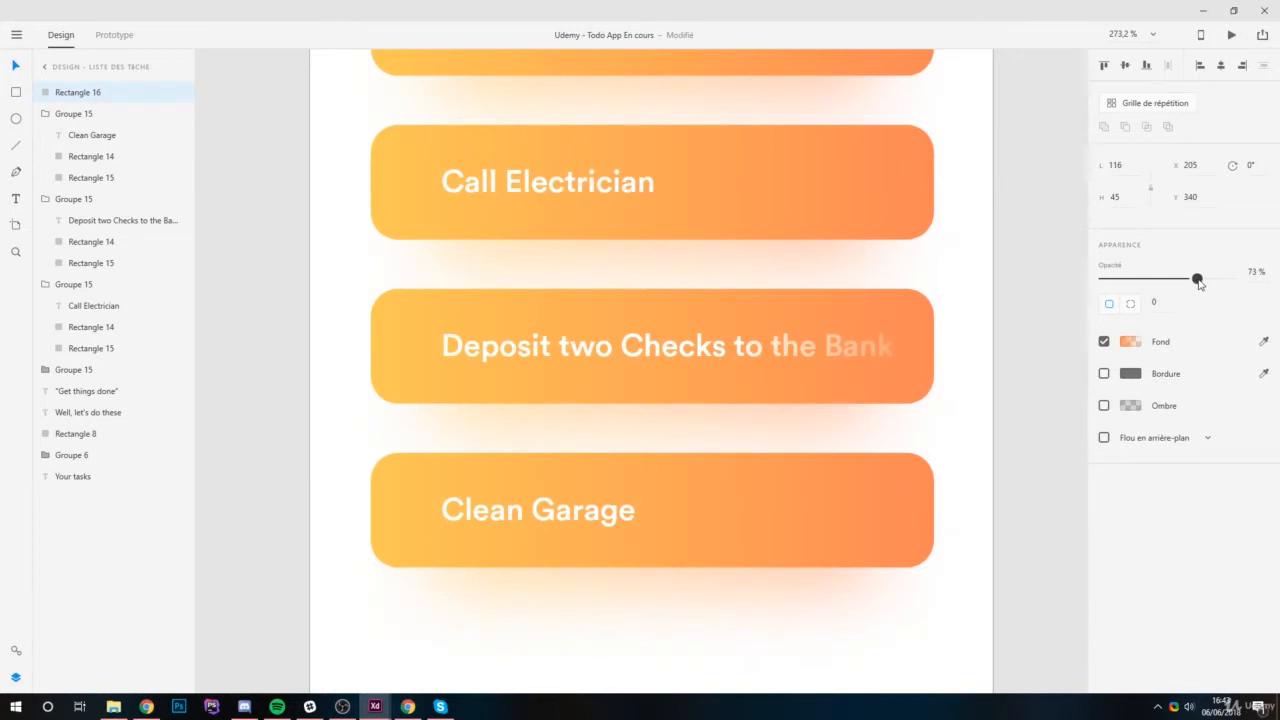
click(871, 283)
scroll(600, 331, down, 3)
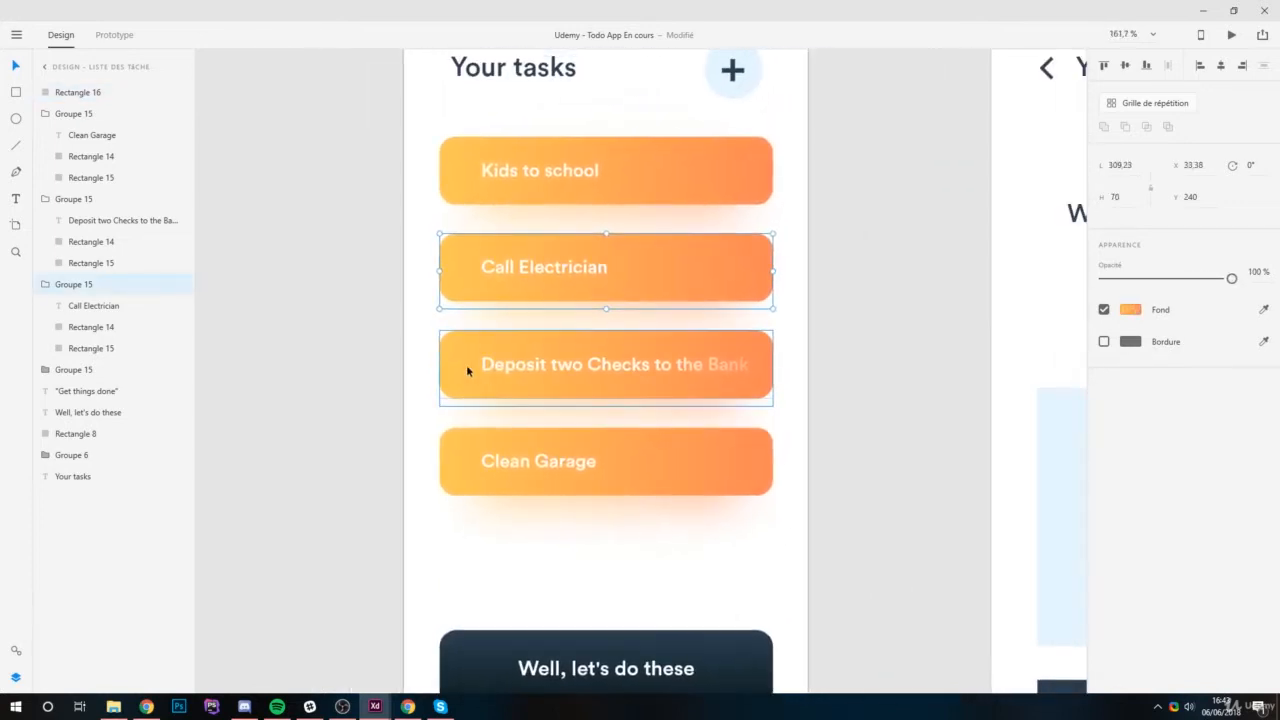
click(740, 358)
drag(1196, 279, 1238, 281)
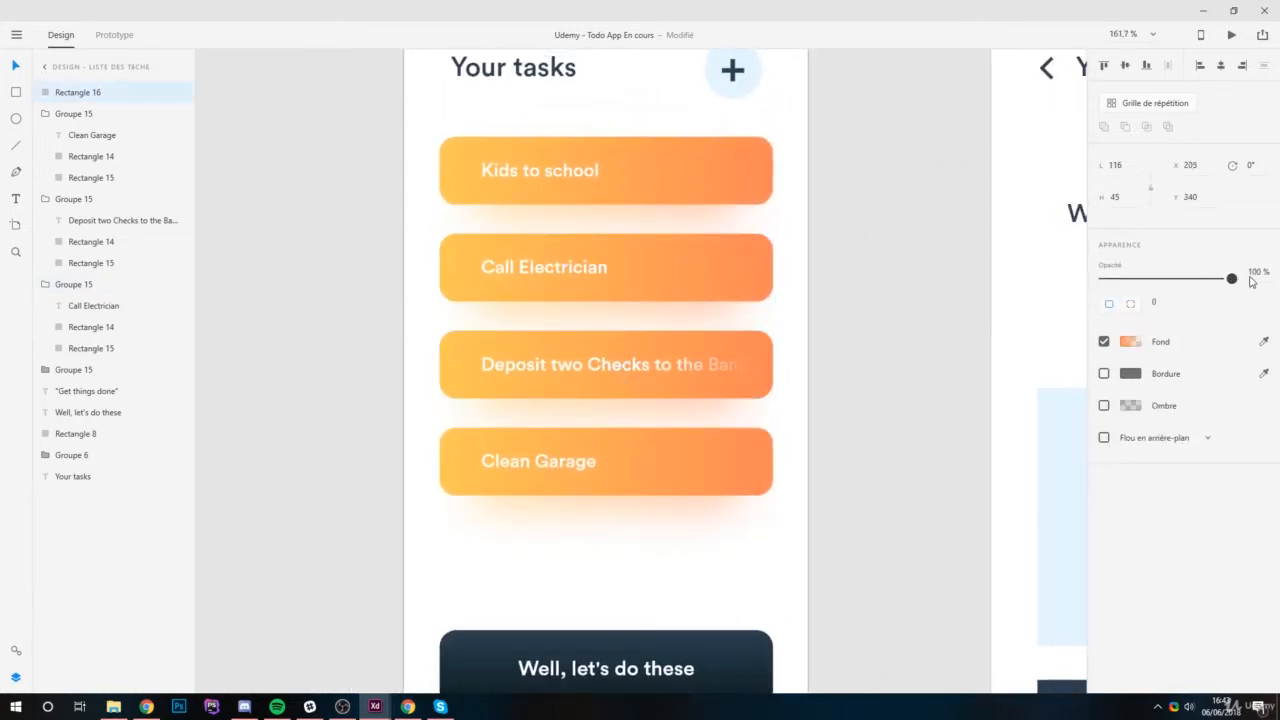
click(786, 303)
Nudge the fade rectangle over the third label to X 200 and back to X 205.
scroll(857, 377, down, 1)
scroll(857, 377, down, 3)
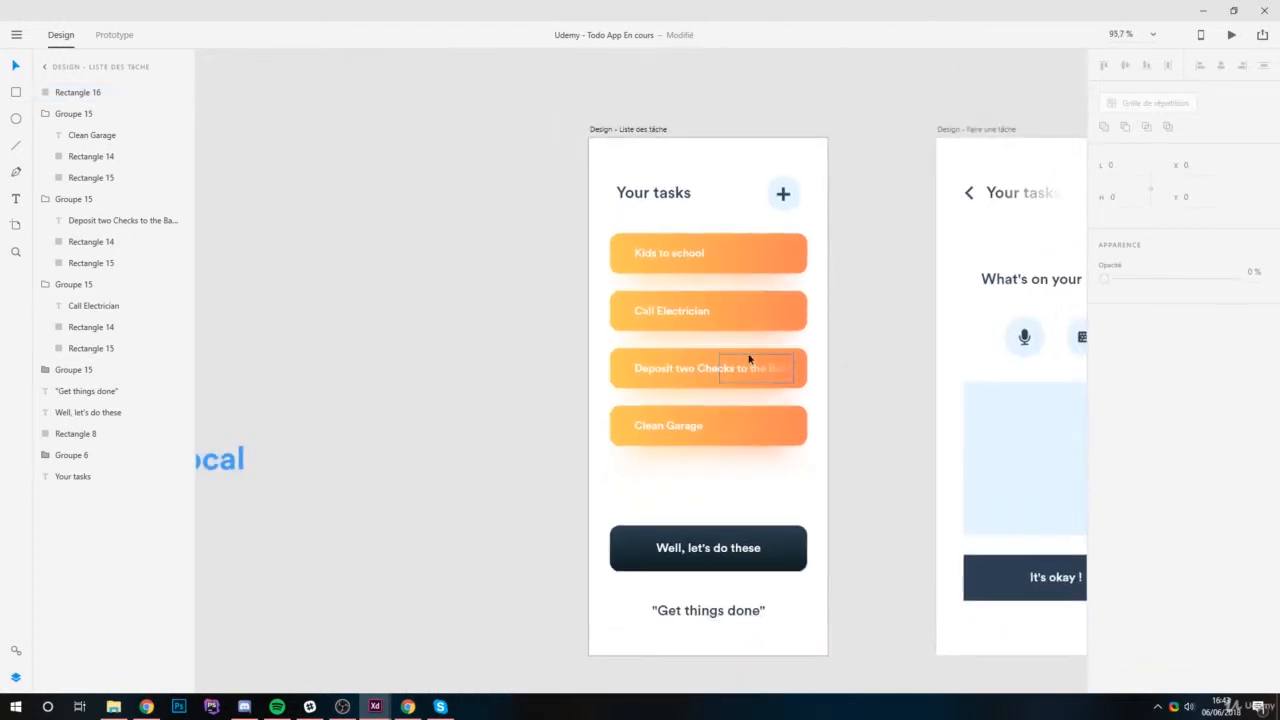
scroll(823, 360, up, 2)
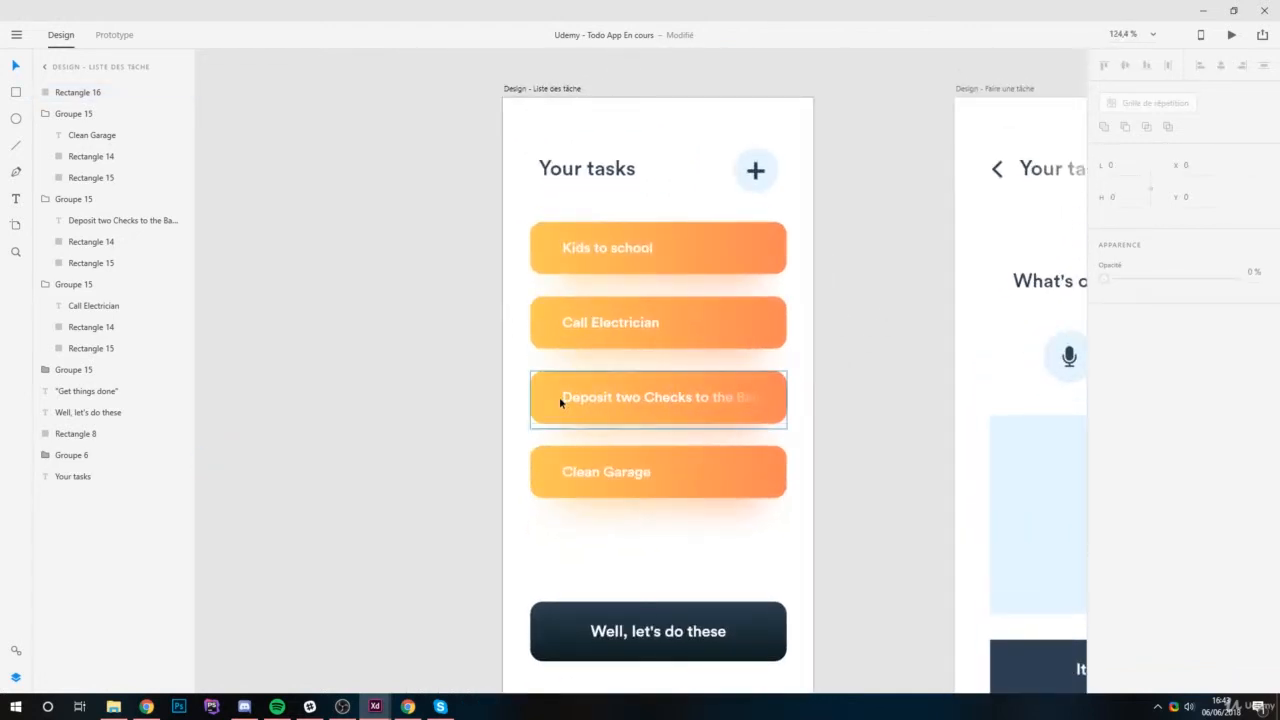
scroll(747, 397, up, 3)
scroll(756, 400, up, 4)
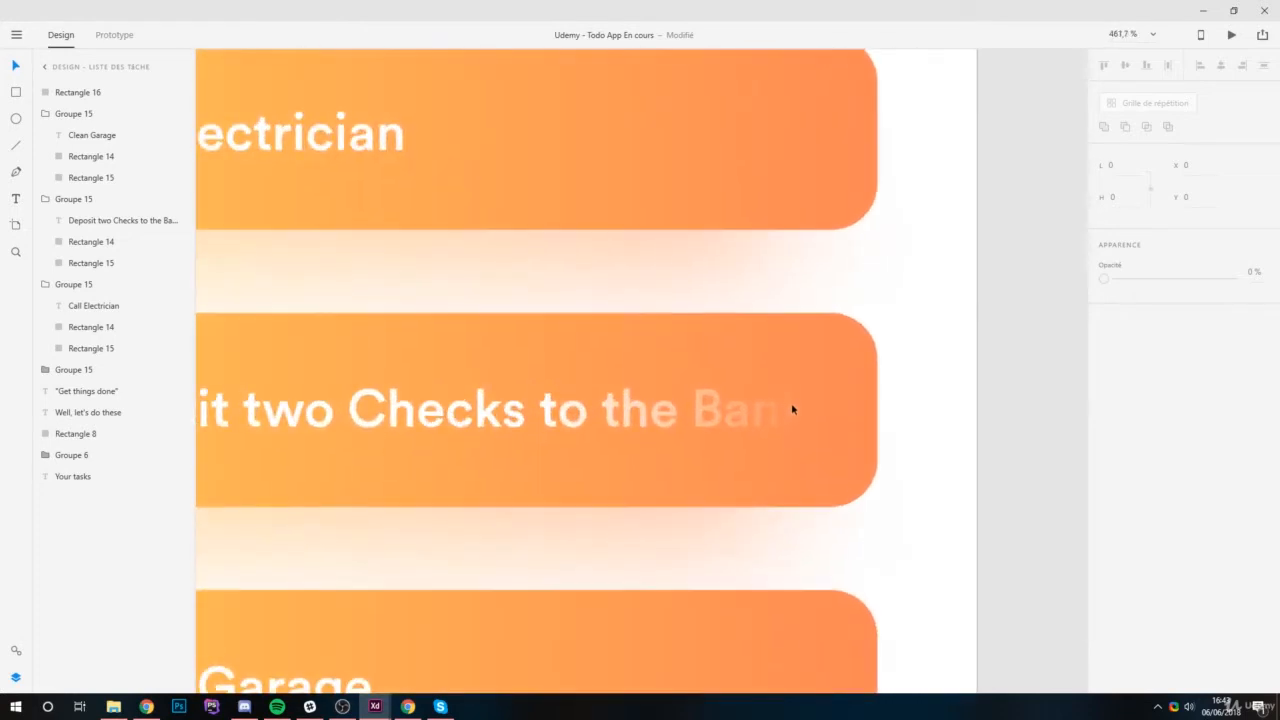
click(783, 418)
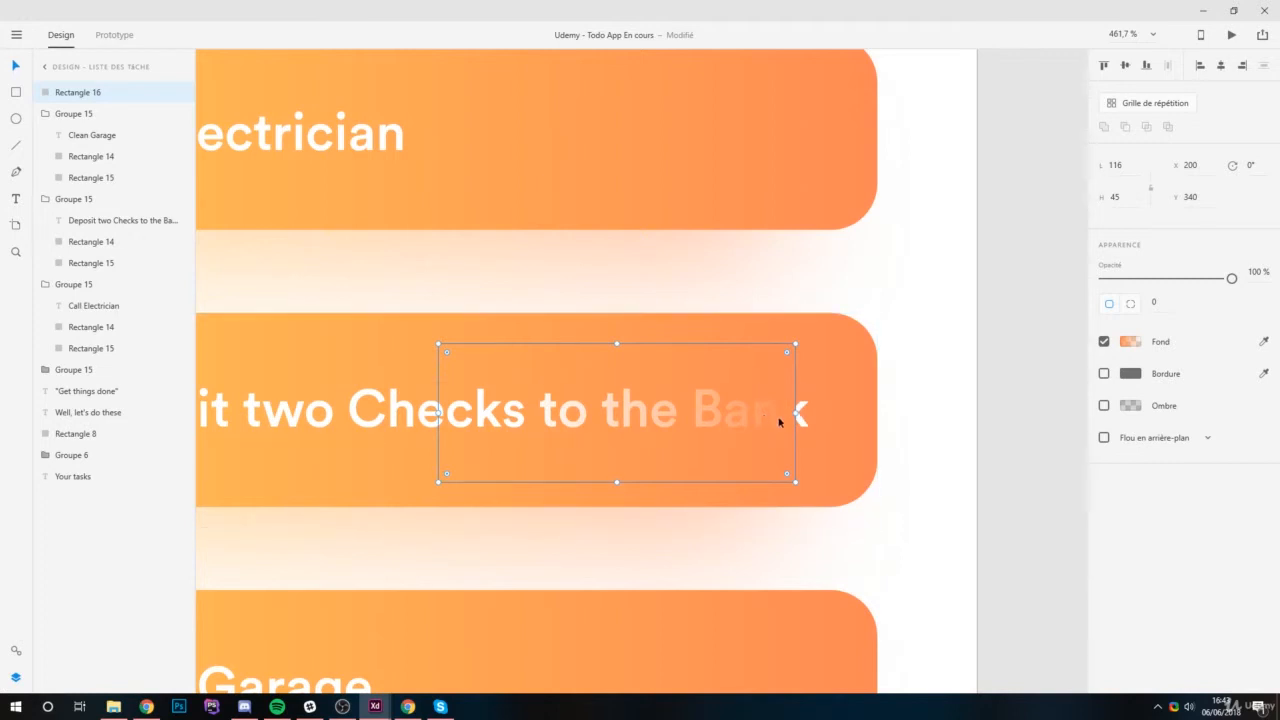
key(Right)
key(Right)
key(Right)
key(Right)
key(Right)
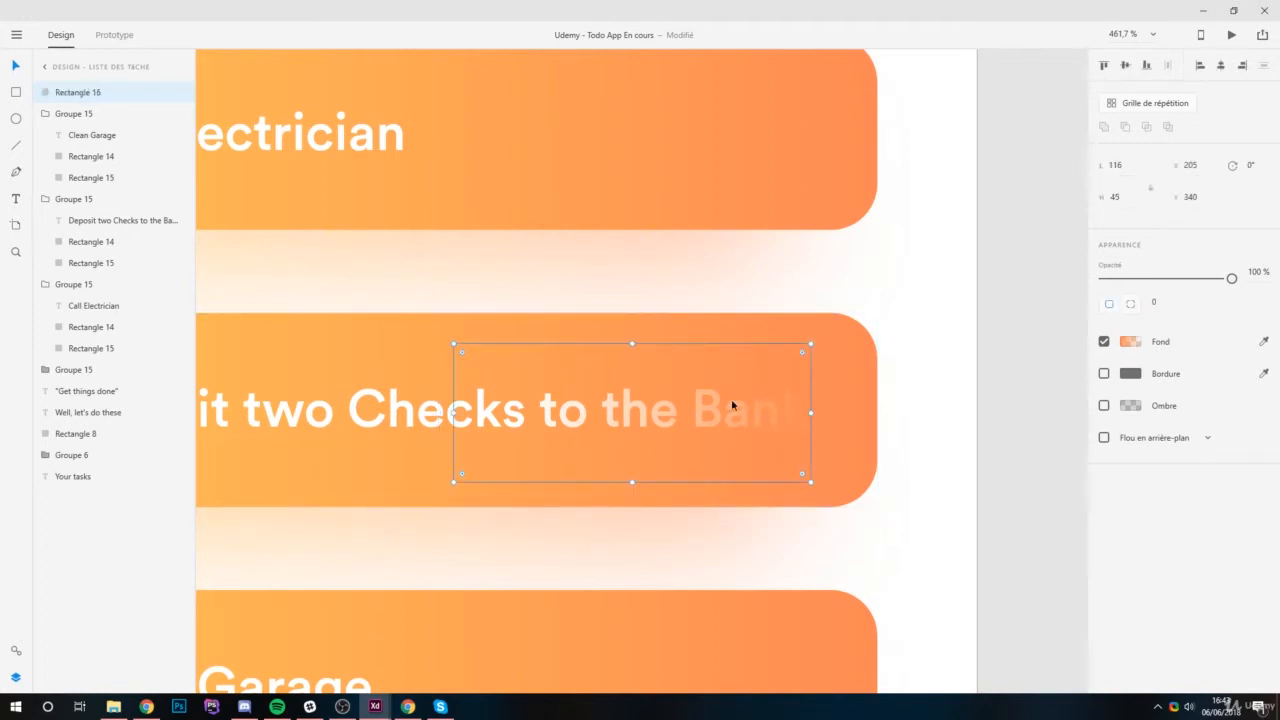
Pull the opaque end of the fade rectangle's gradient slightly inward so the last letters of "Bank" disappear sooner.
click(1133, 345)
click(802, 421)
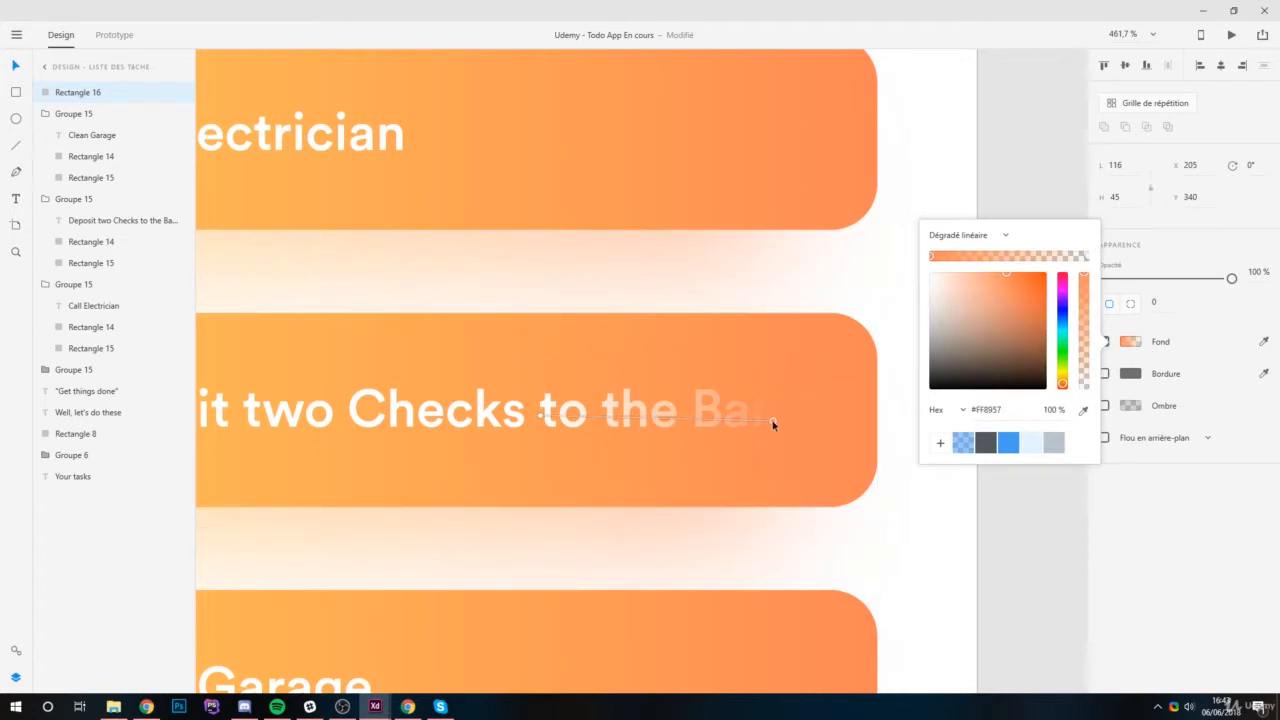
drag(770, 422, 773, 418)
click(897, 244)
scroll(922, 254, down, 4)
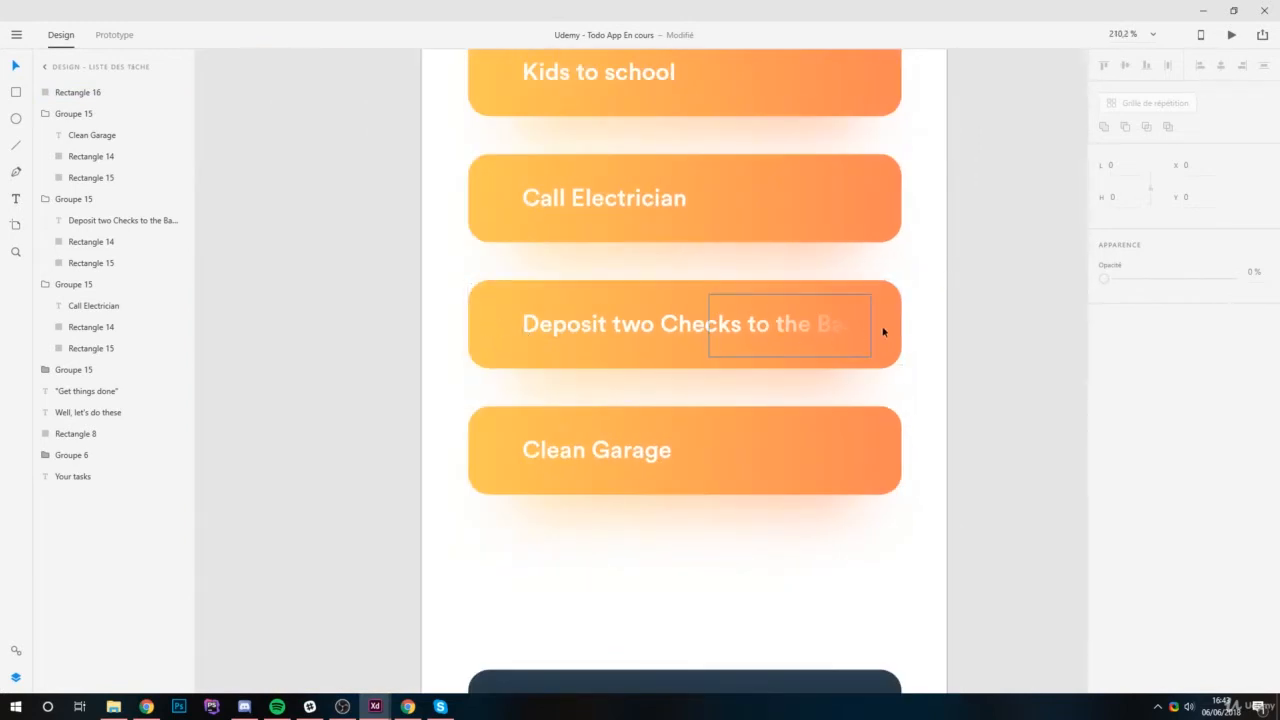
scroll(732, 384, down, 4)
scroll(728, 383, up, 2)
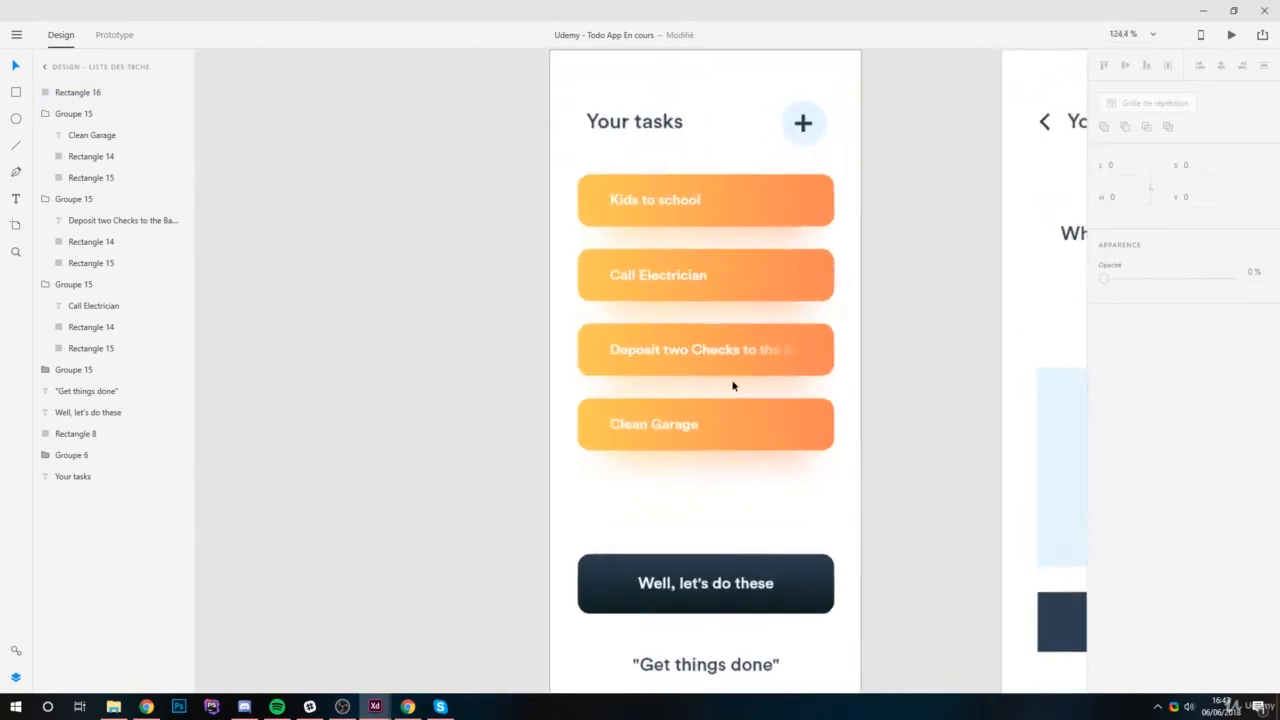
Delete the pale blue circle behind the plus icon beside "Your tasks".
double_click(758, 178)
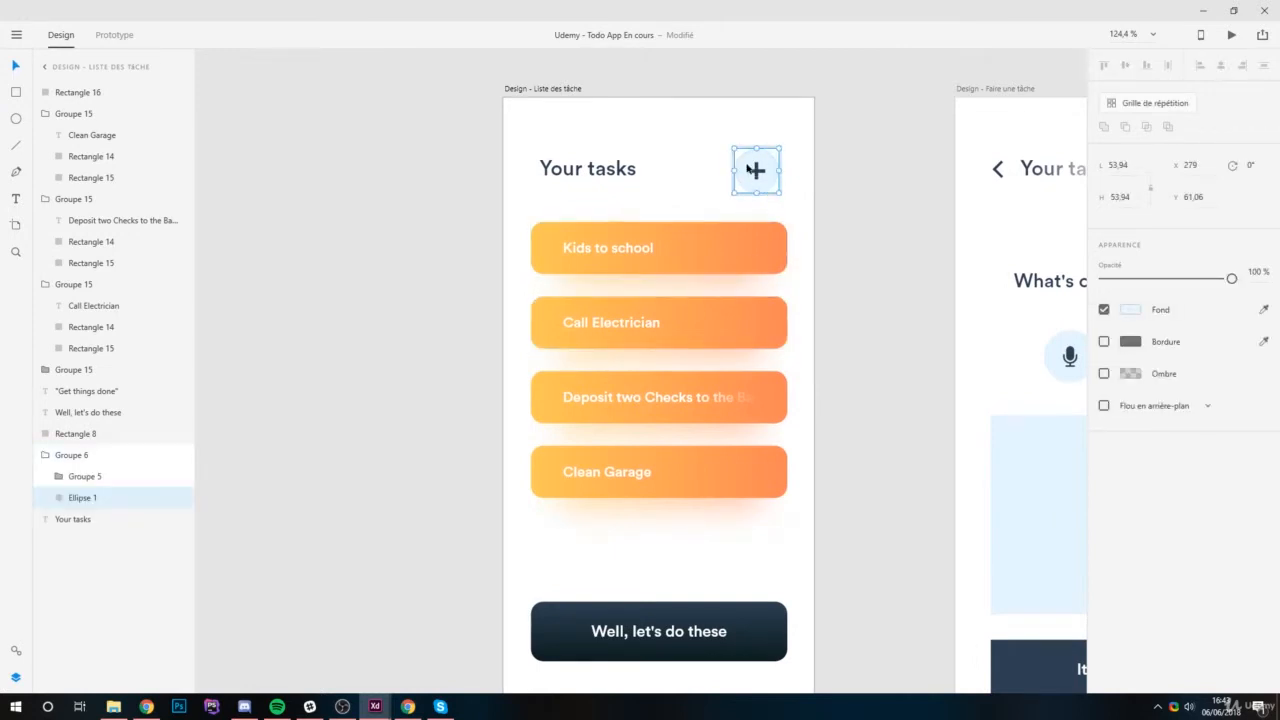
click(755, 170)
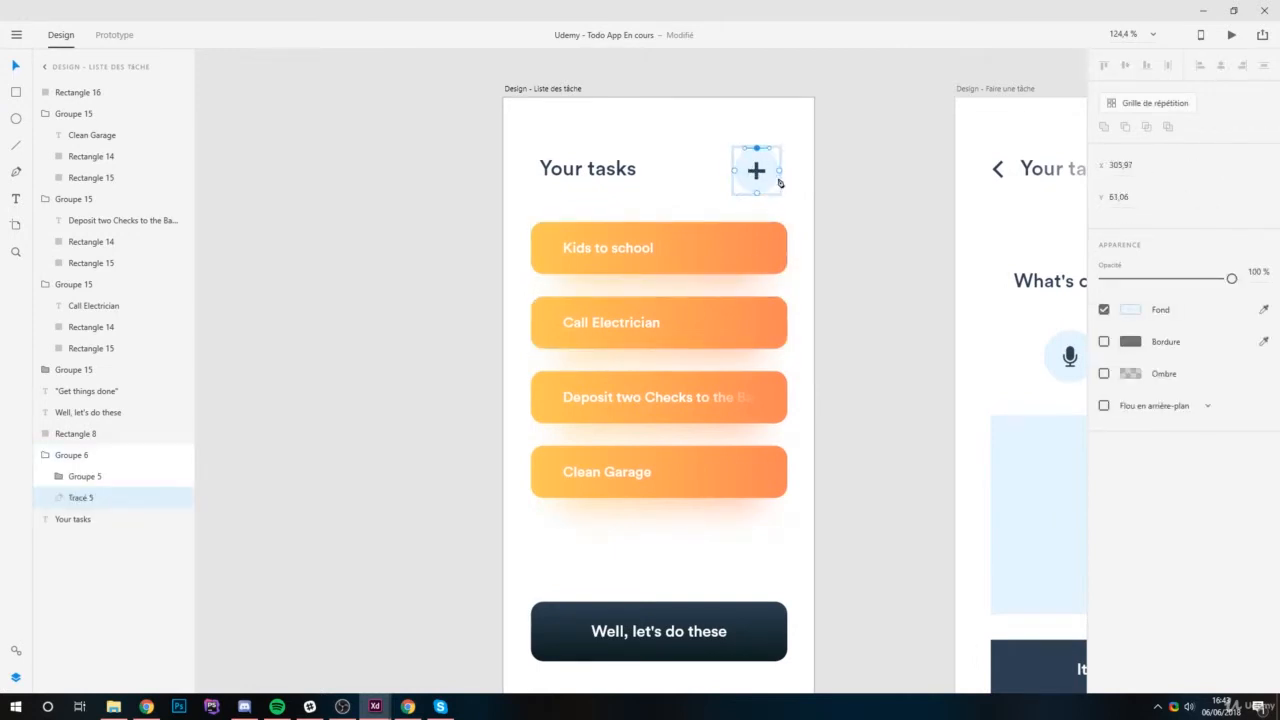
click(779, 170)
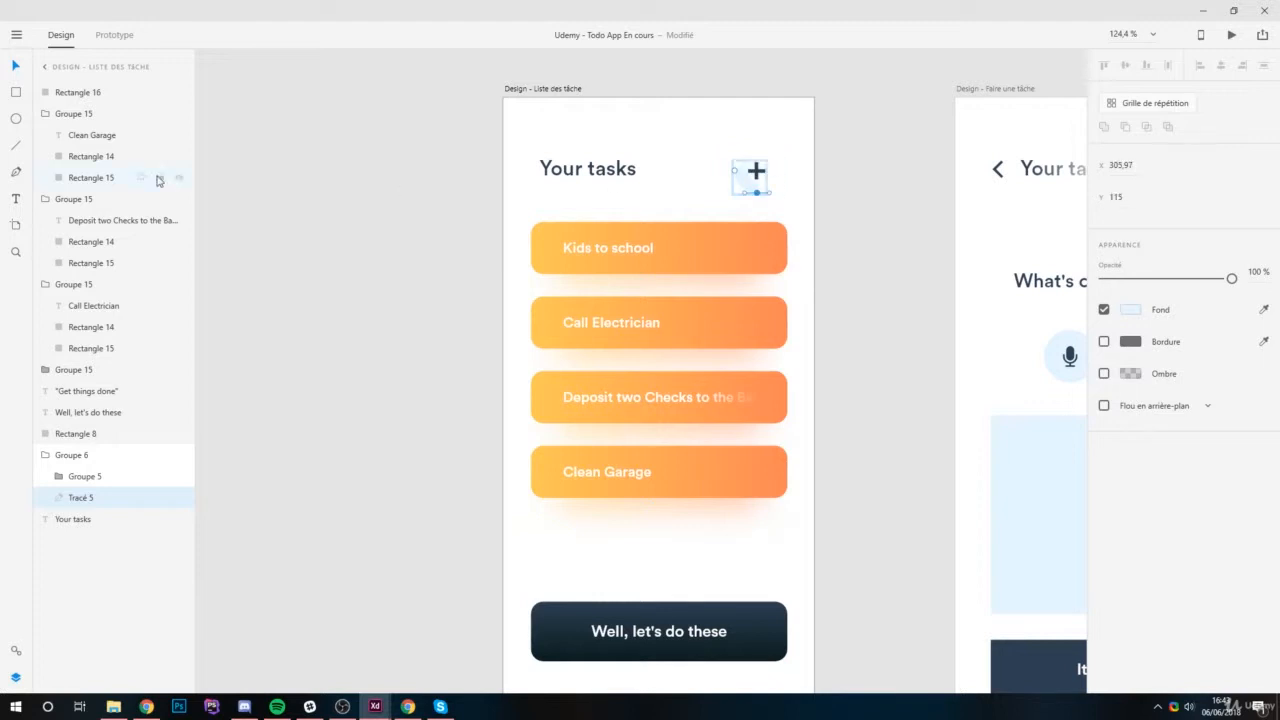
key(Delete)
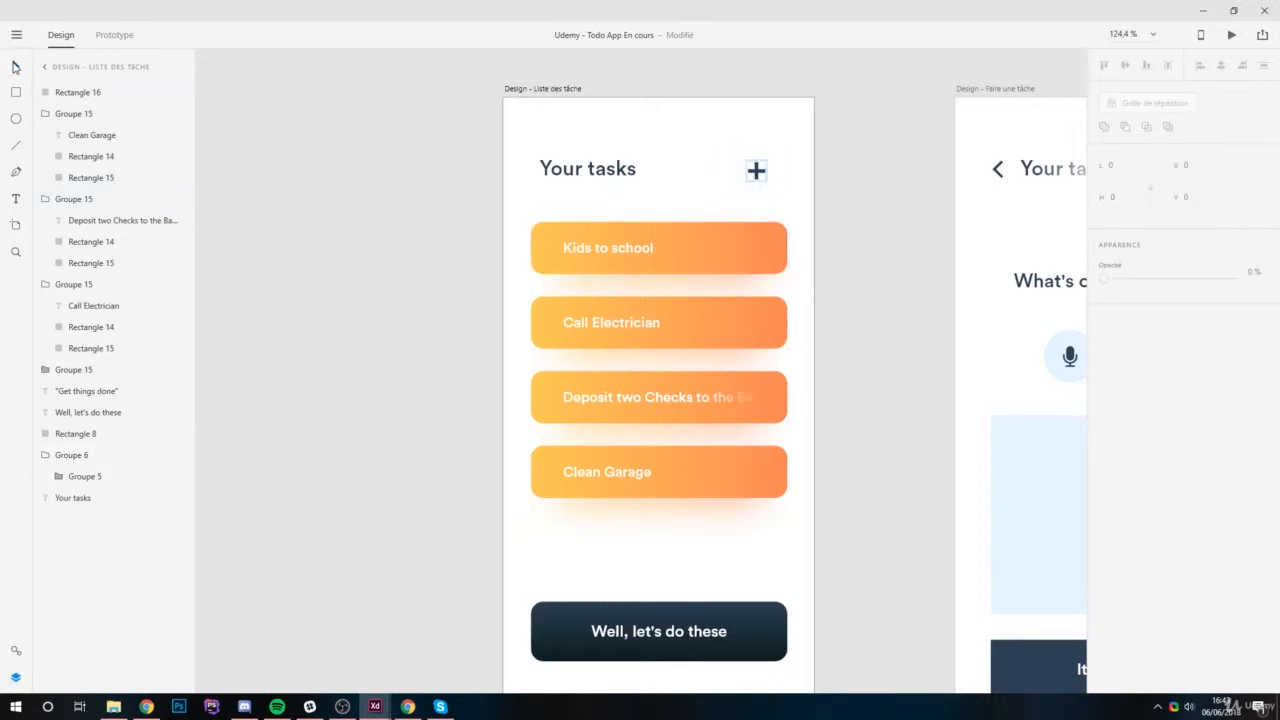
Round the ends of the plus icon's vertical and horizontal bars to a corner radius of about 2.
scroll(673, 123, up, 4)
scroll(859, 226, up, 4)
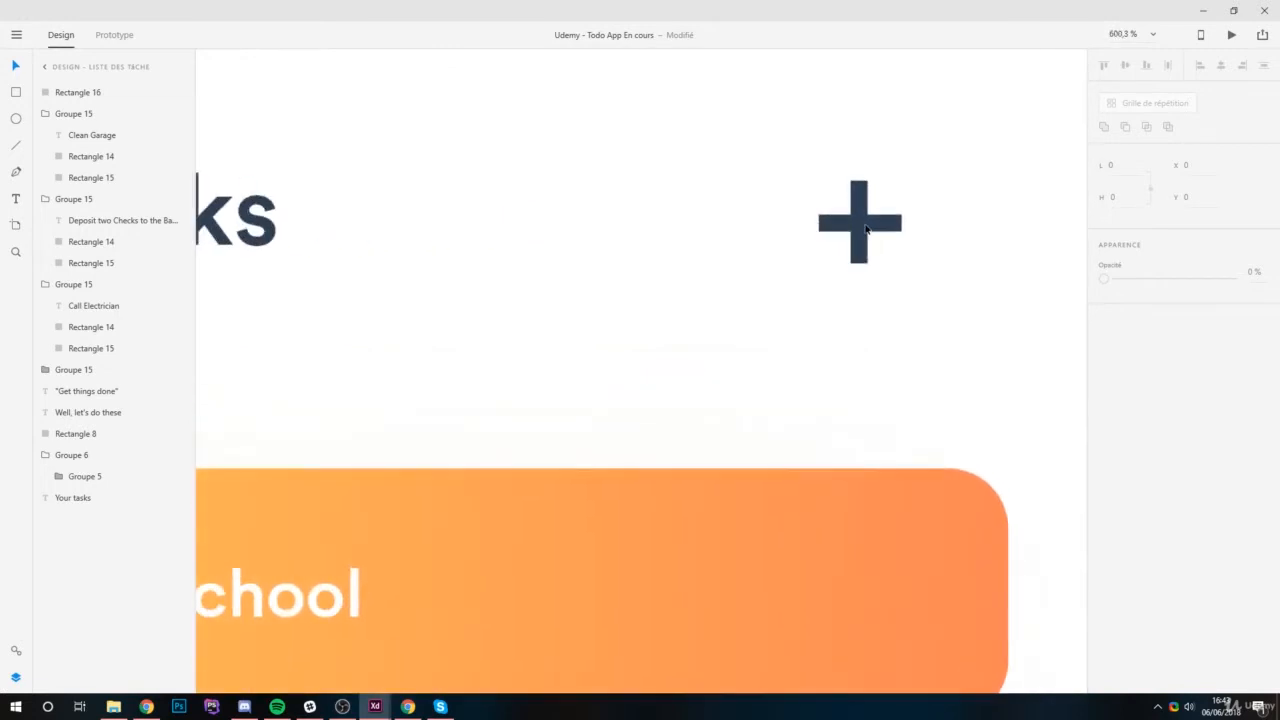
click(868, 227)
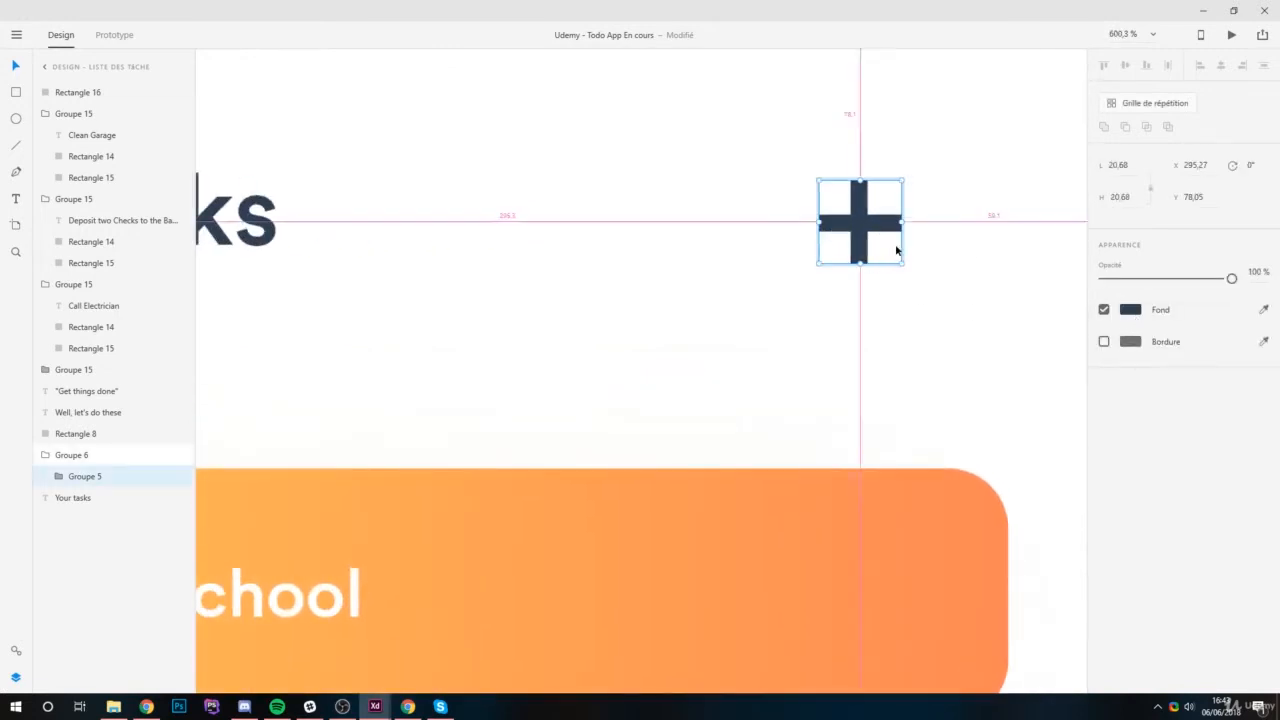
scroll(889, 244, up, 4)
double_click(803, 158)
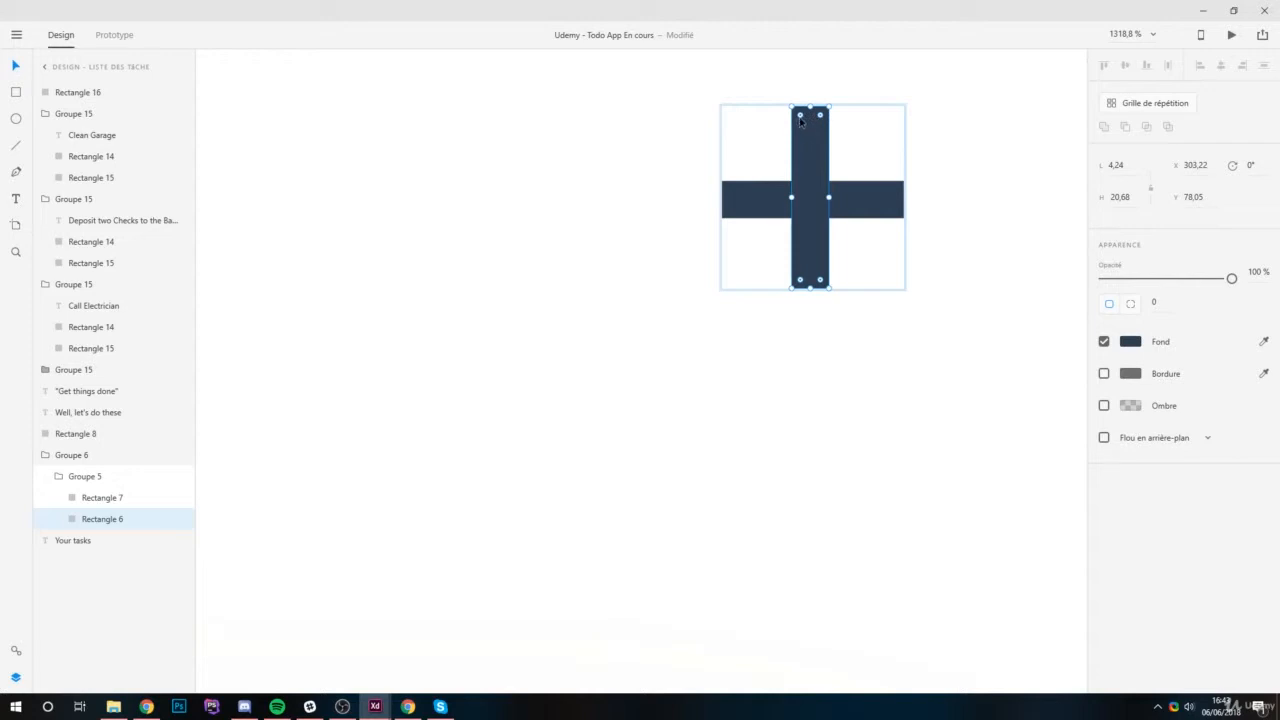
drag(800, 118, 858, 213)
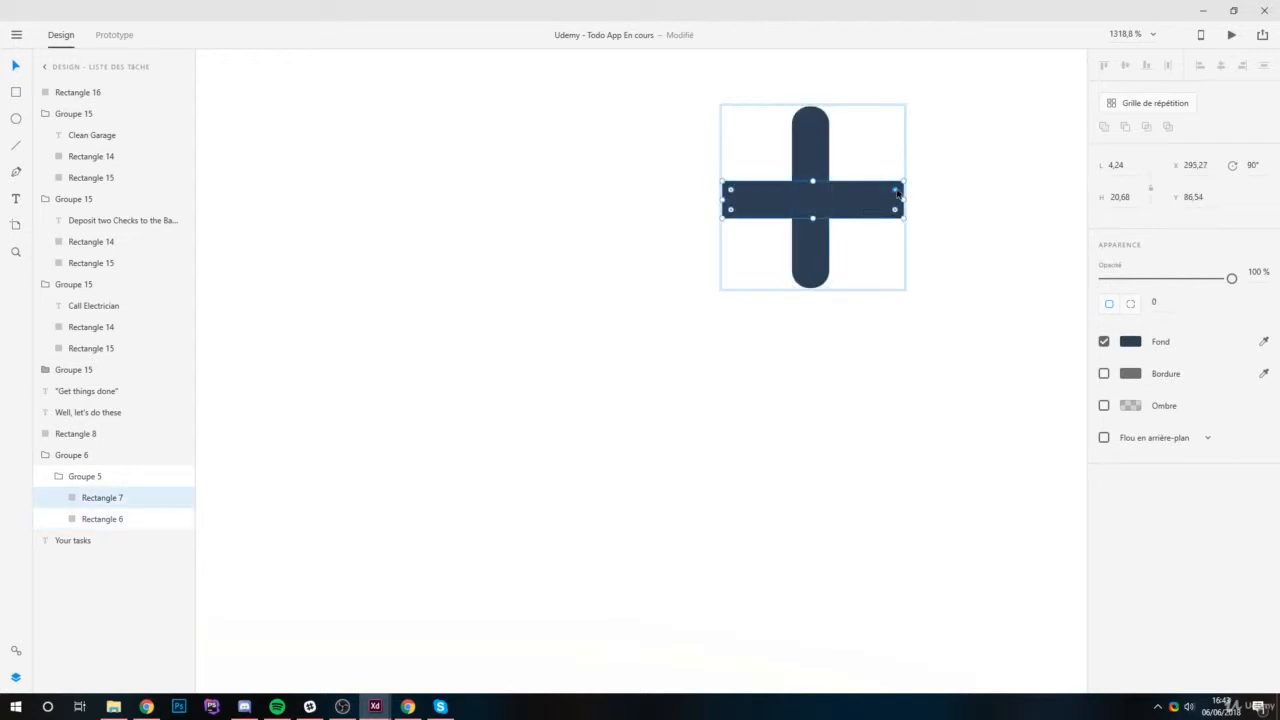
click(948, 409)
Scale the whole plus icon up to about 28.79 by 28.79.
scroll(754, 369, down, 3)
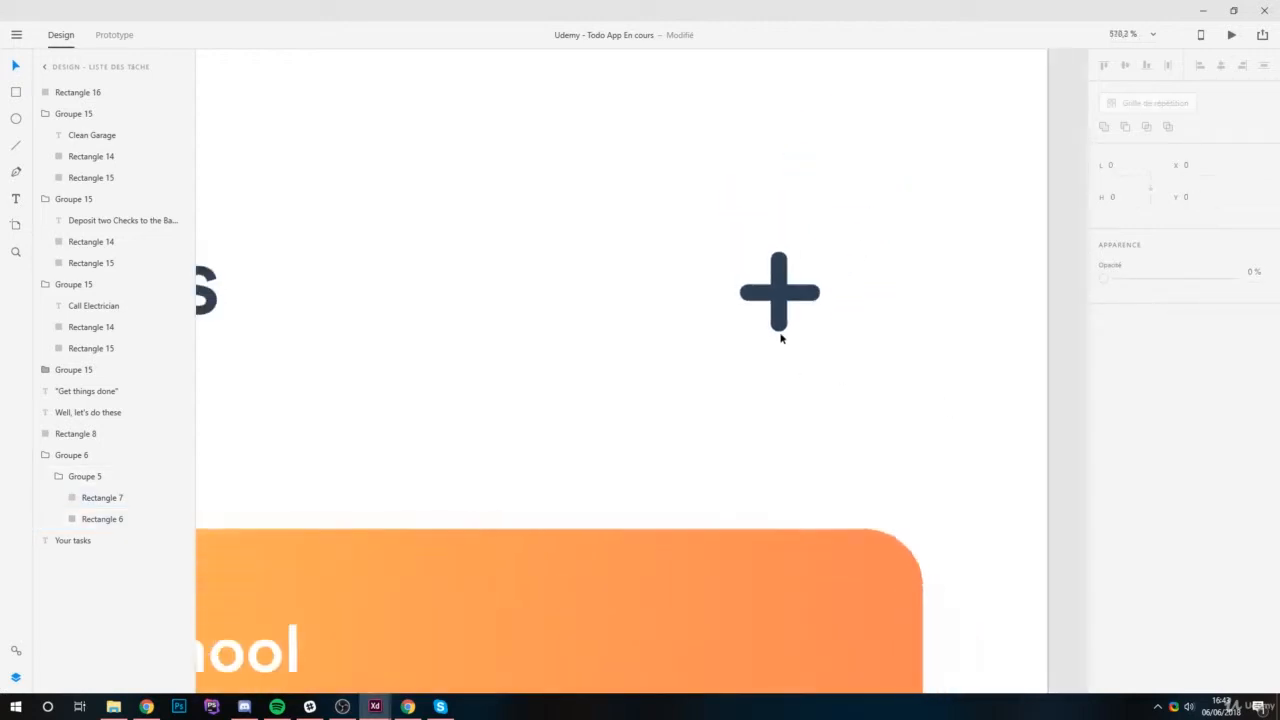
scroll(778, 338, down, 3)
drag(723, 251, 816, 341)
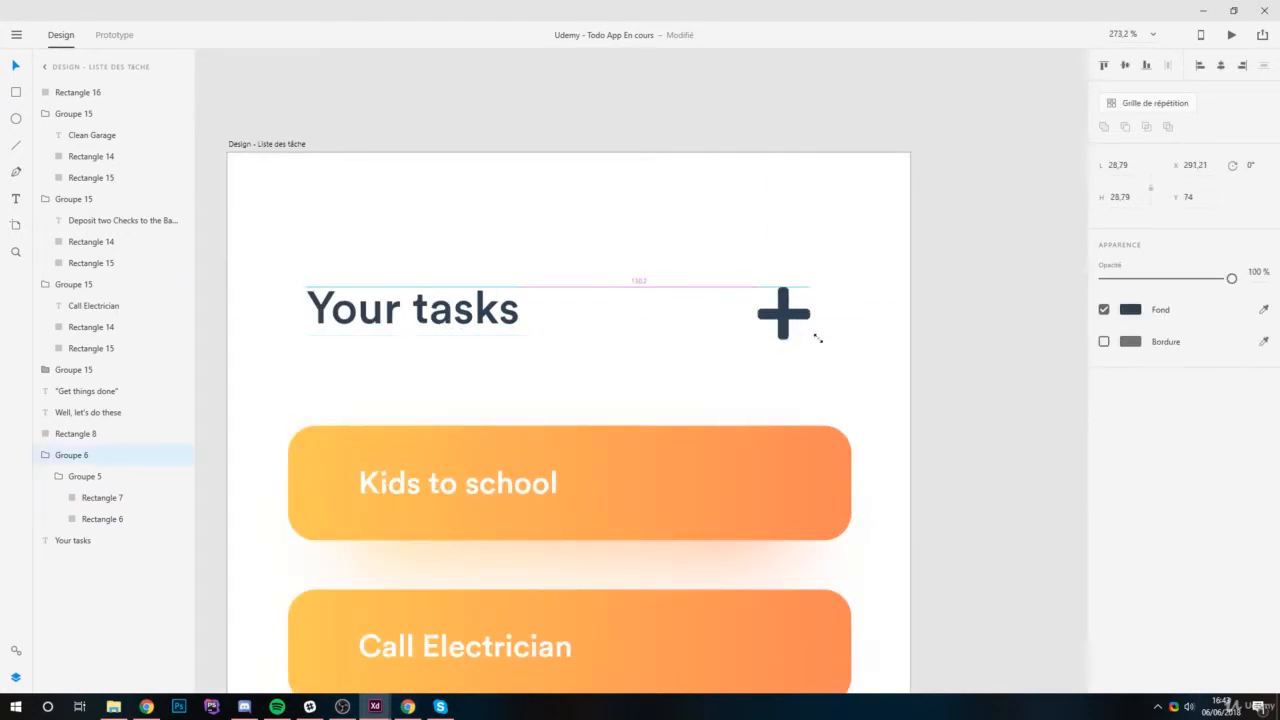
Increase the corner radius of both plus icon bars to 3 so their ends are fully rounded.
scroll(810, 299, up, 4)
scroll(735, 299, up, 3)
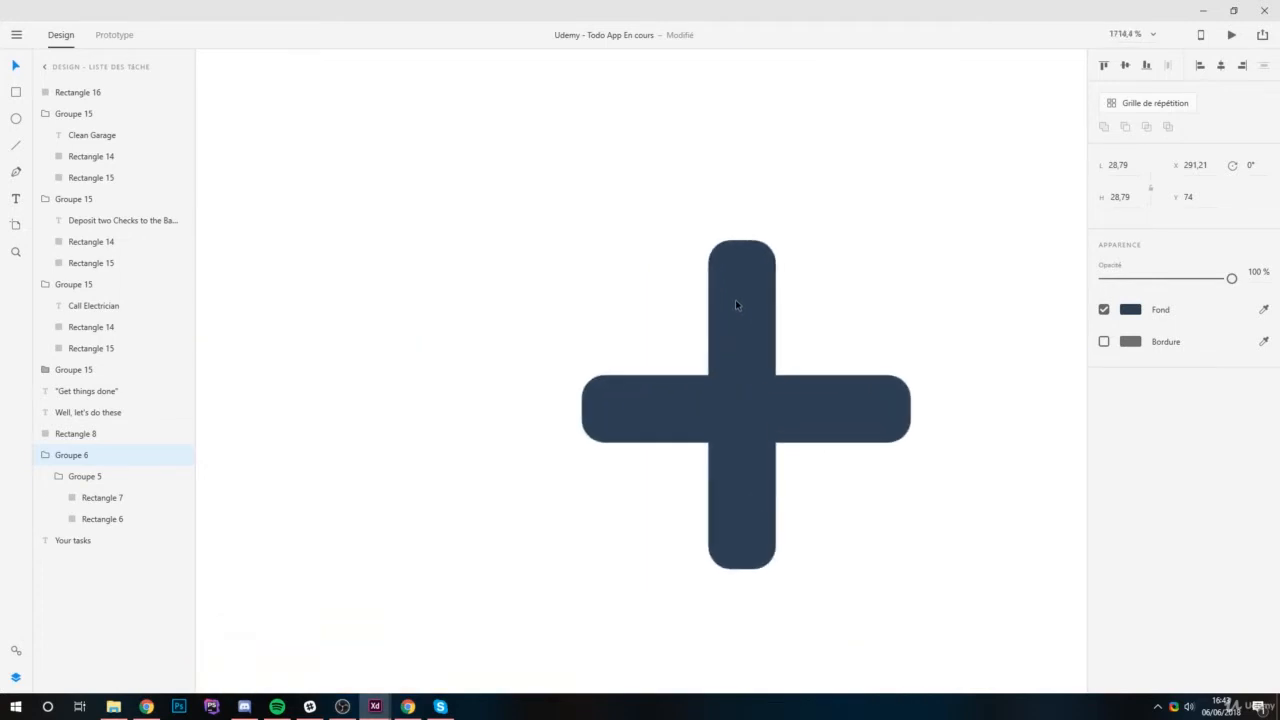
double_click(743, 270)
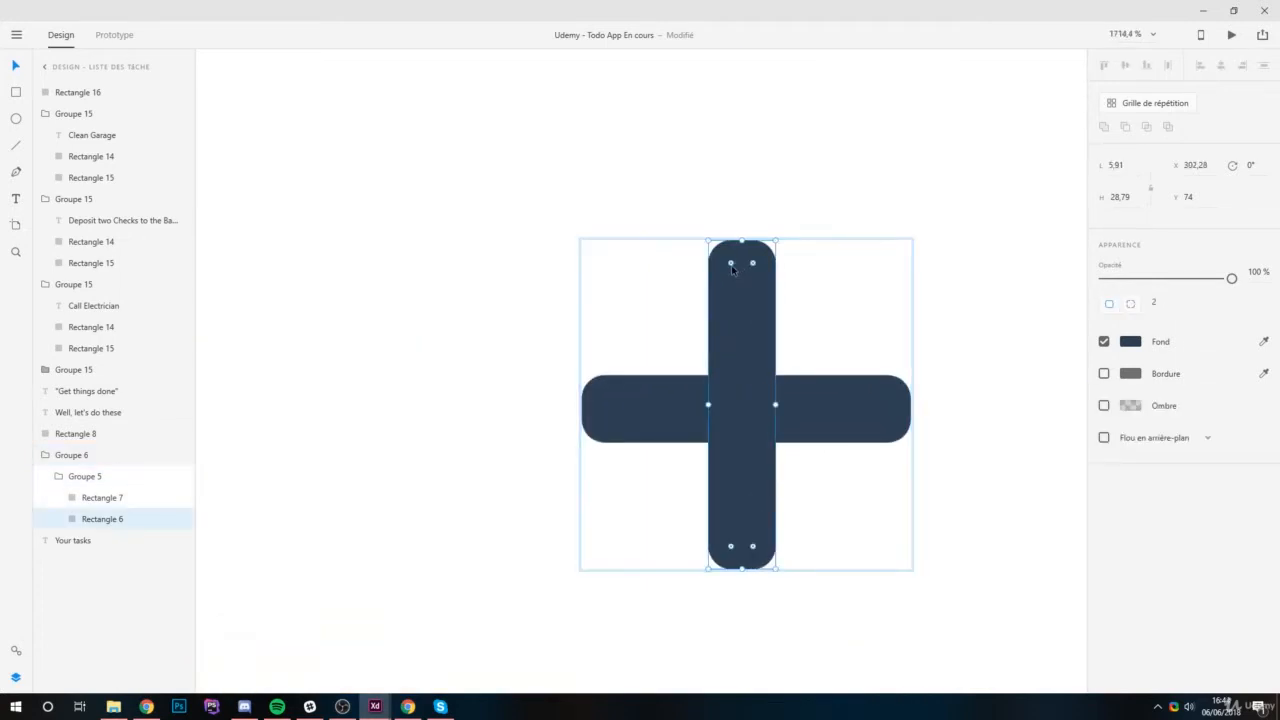
click(625, 396)
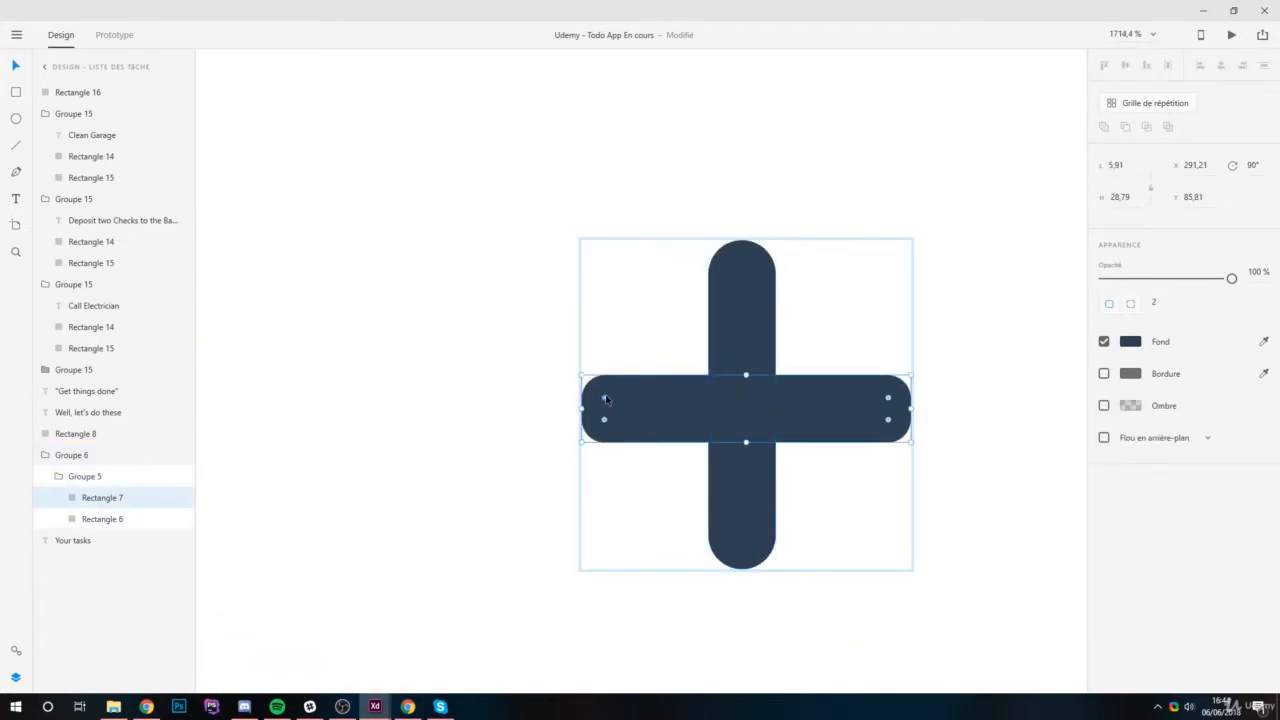
Lengthen the plus icon's vertical bar to about 33.79 and its horizontal bar to about 31.79.
click(736, 290)
drag(743, 234, 743, 185)
drag(740, 278, 739, 317)
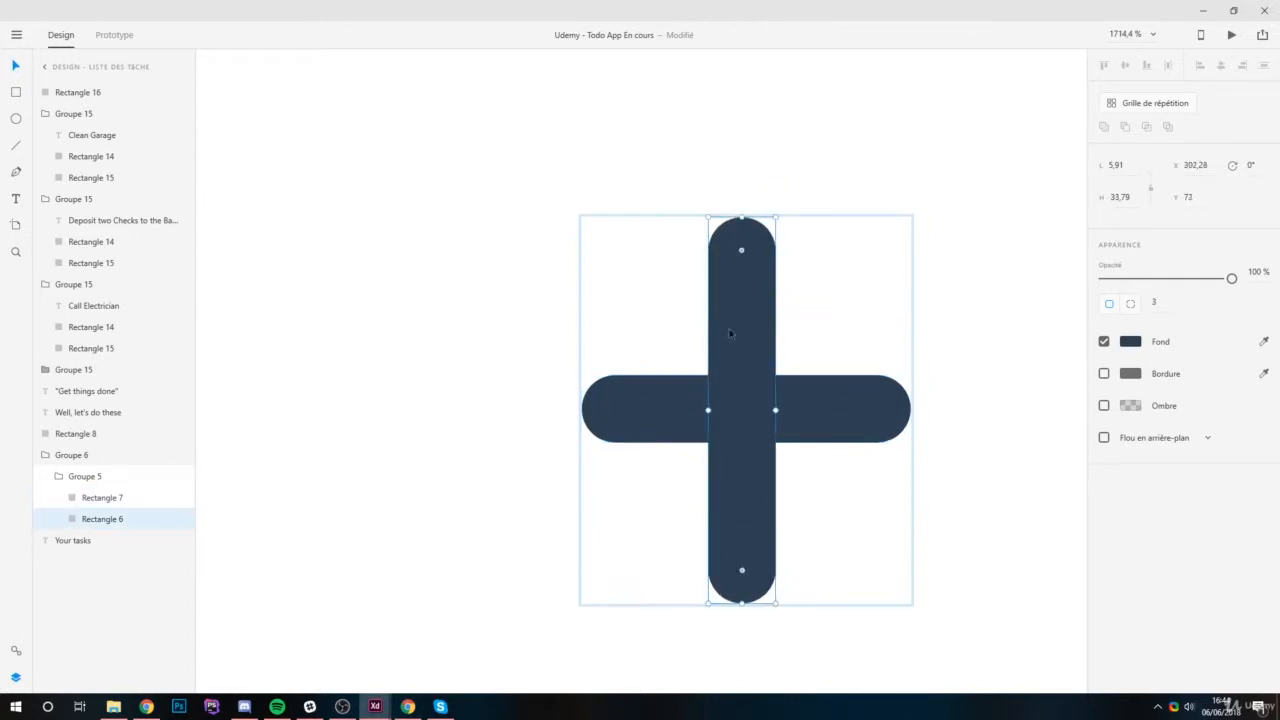
click(650, 410)
drag(581, 408, 541, 406)
drag(801, 426, 814, 427)
click(989, 329)
scroll(885, 335, down, 5)
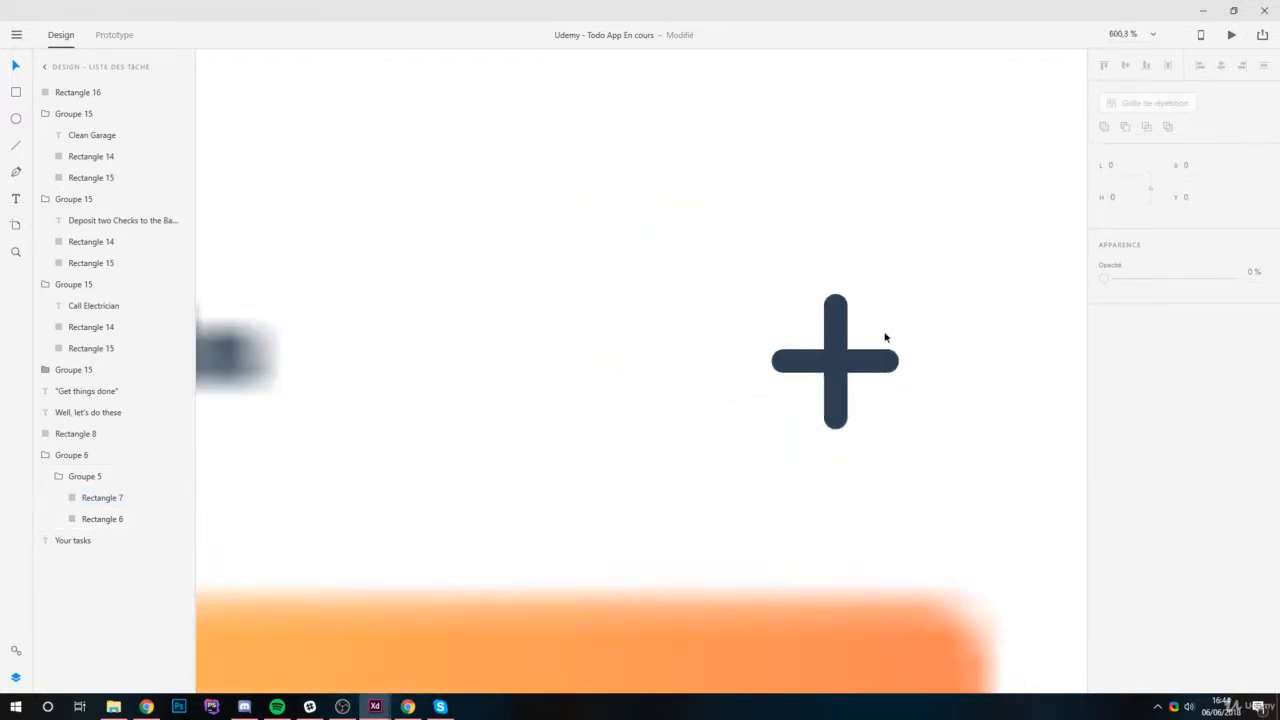
scroll(883, 338, down, 8)
scroll(814, 297, up, 10)
Extend the plus icon's horizontal bar evenly on both sides to about 34.79.
click(775, 289)
double_click(804, 292)
double_click(803, 297)
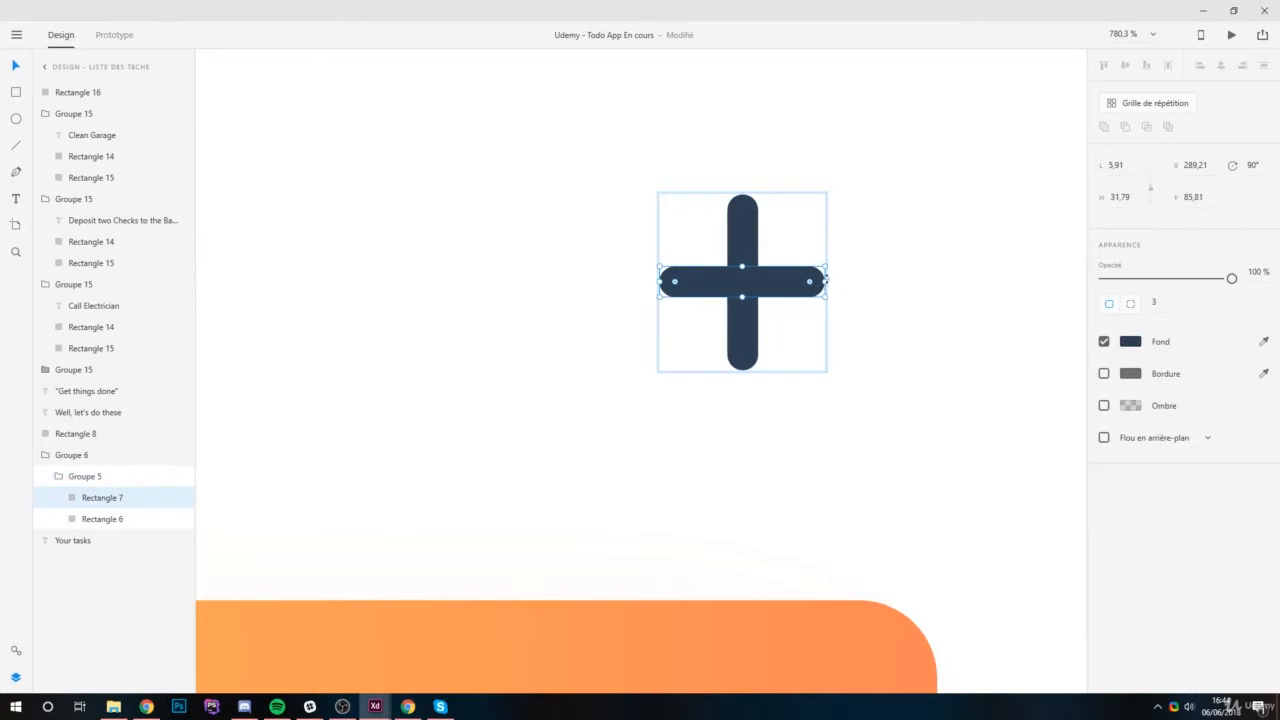
drag(826, 281, 841, 281)
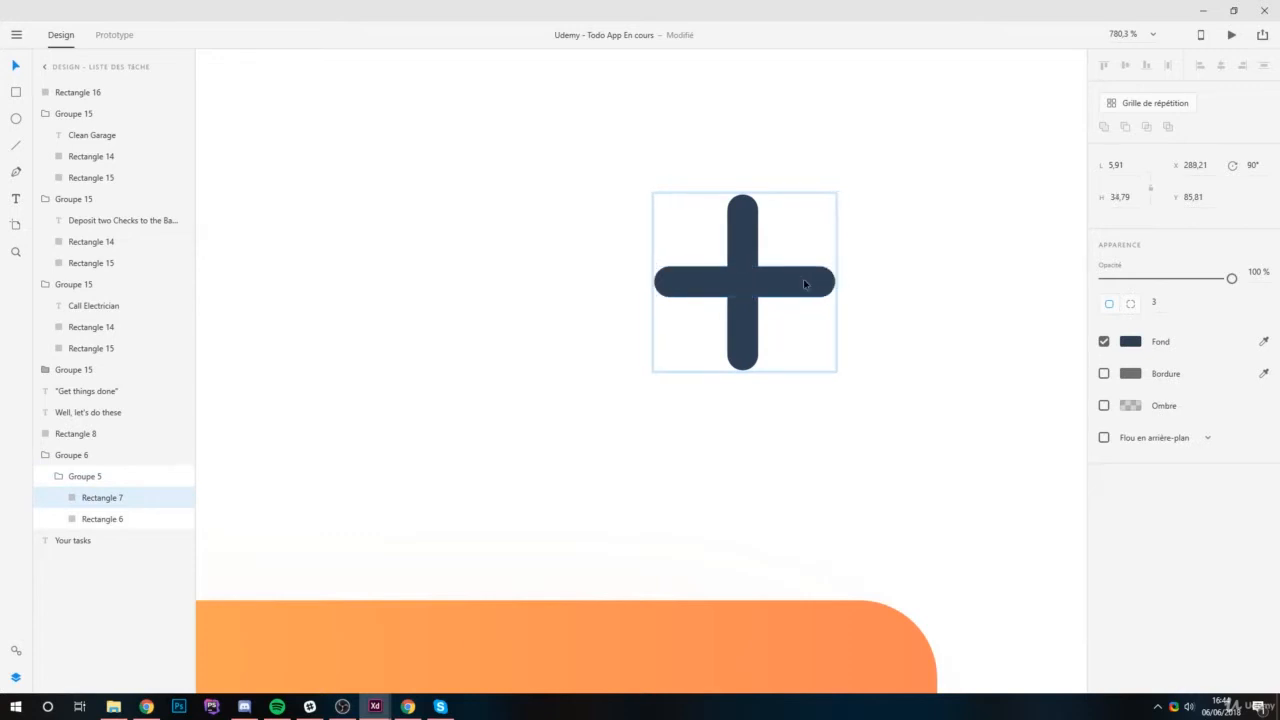
key(Escape)
key(Escape)
Scale the plus icon down to about 23.3 by 22.83 and move it to about X 300, Y 78, level with "Your tasks".
scroll(844, 270, down, 5)
scroll(848, 267, up, 2)
click(845, 270)
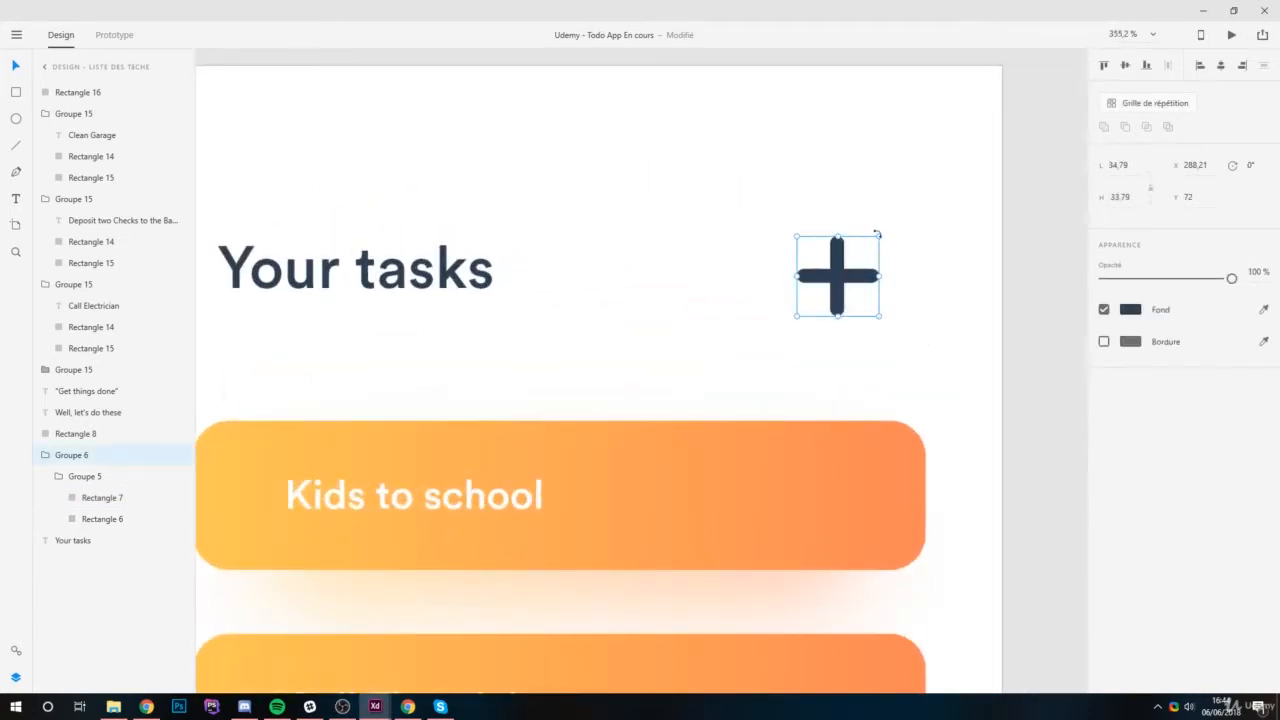
drag(879, 237, 852, 248)
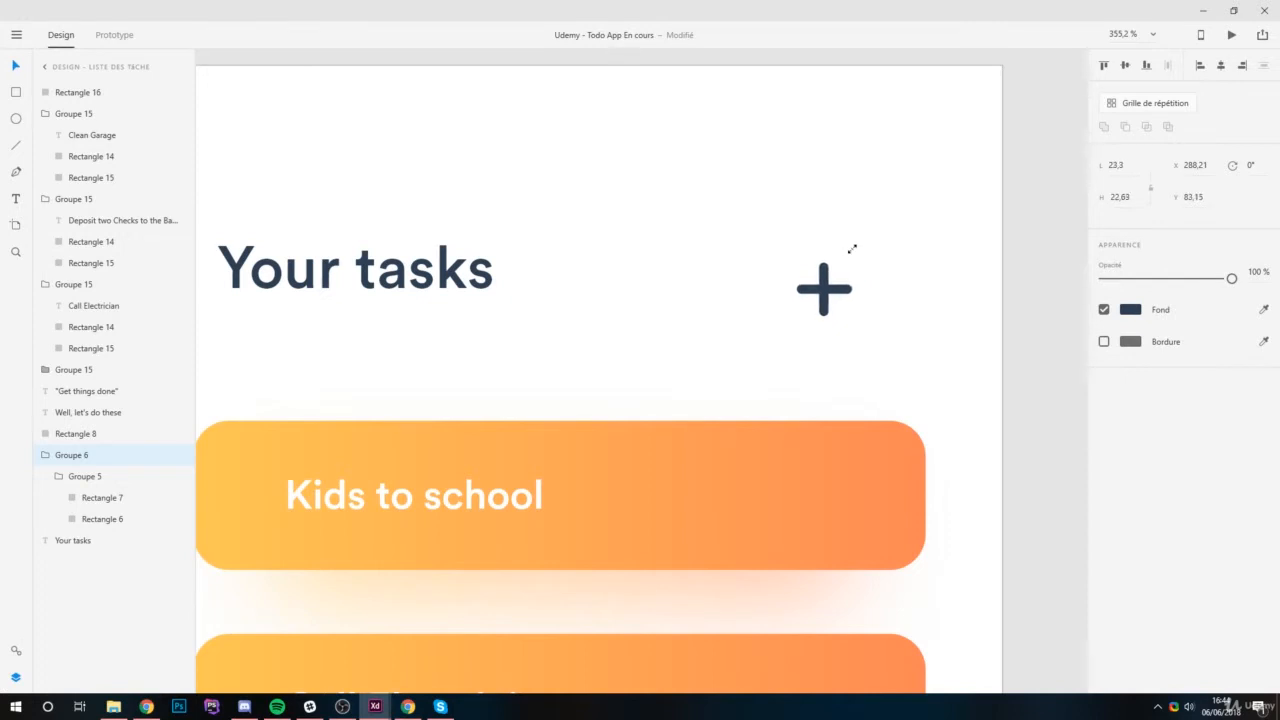
drag(831, 292, 862, 280)
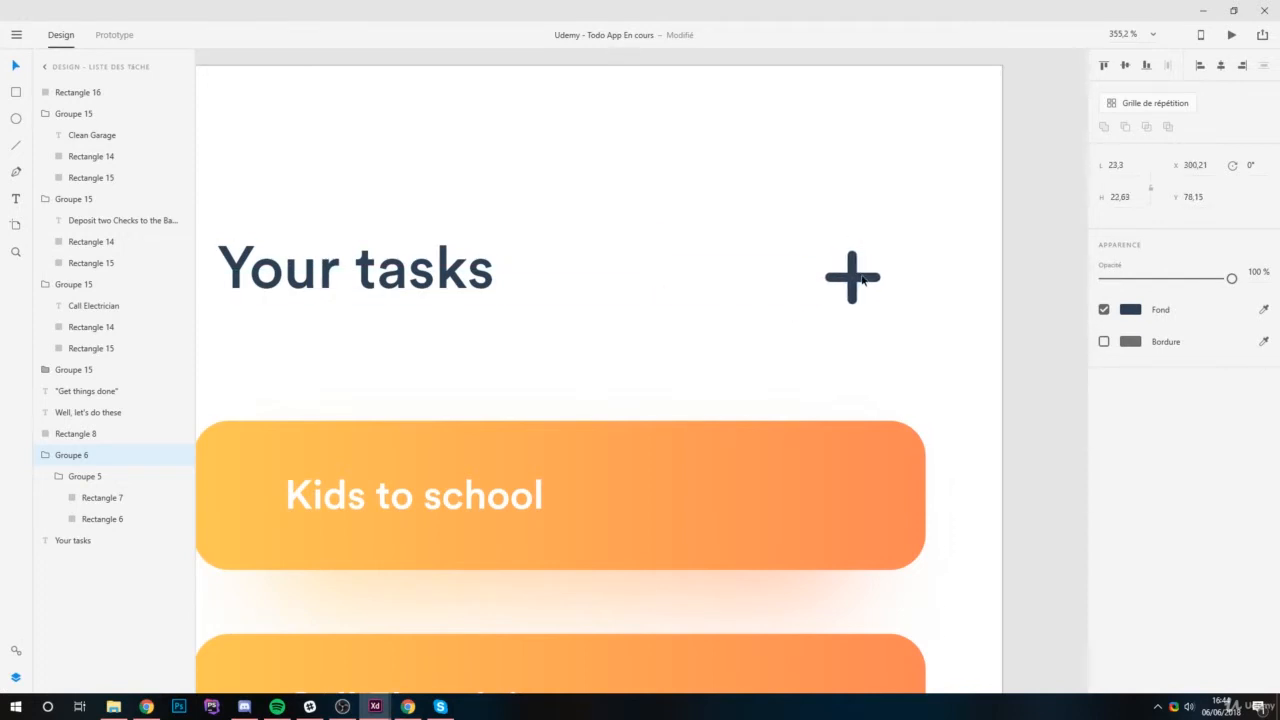
Set the font of the "Your tasks" title on the task list artboard to Circular Std Black.
key(Tab)
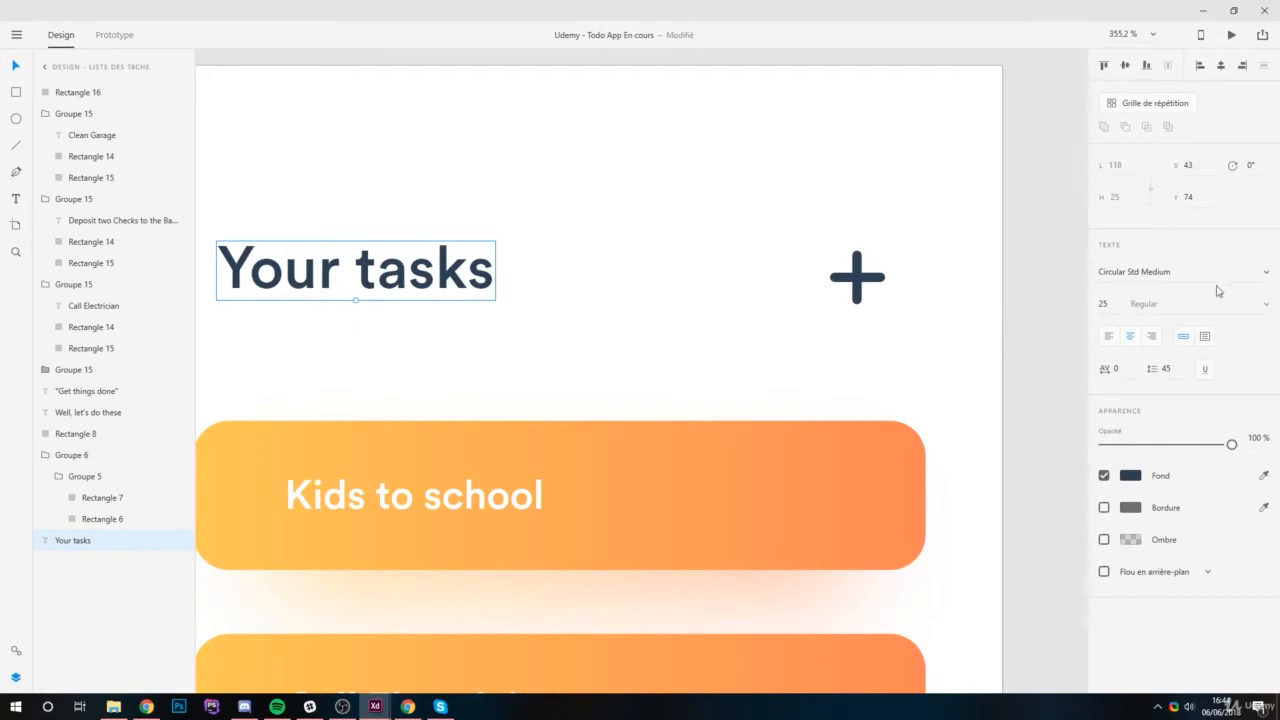
click(1260, 274)
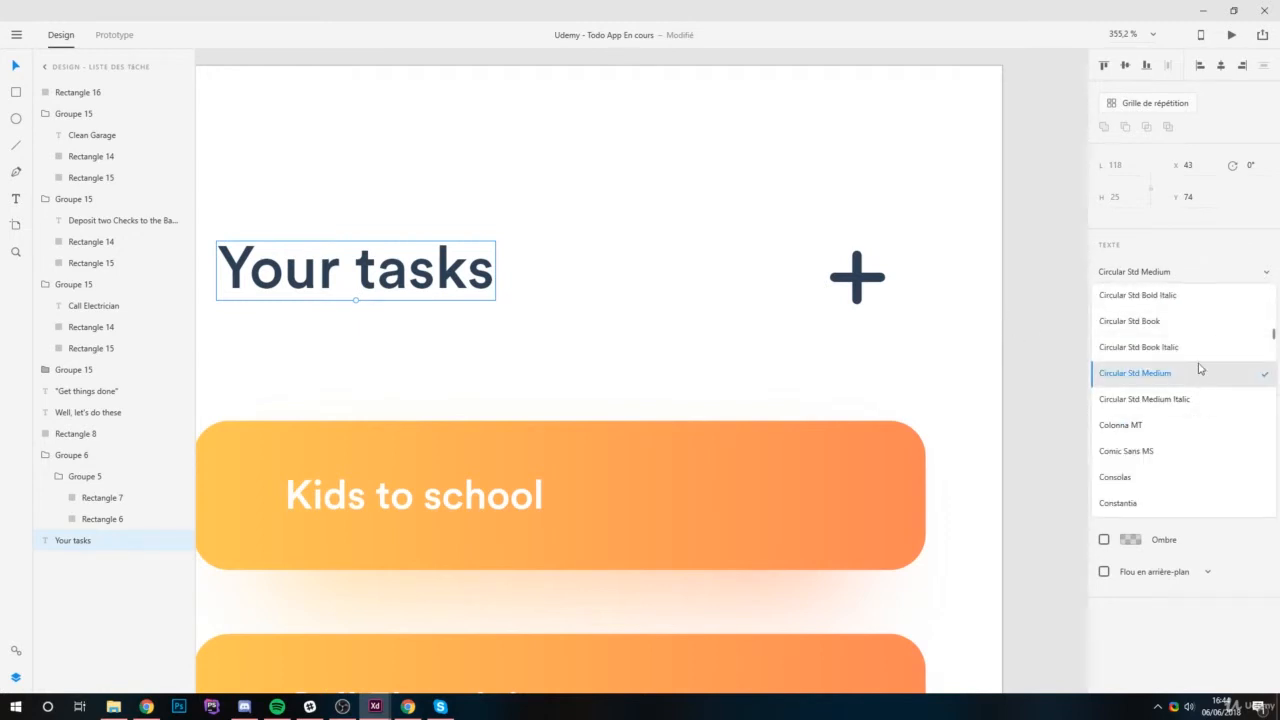
click(1195, 325)
click(1268, 272)
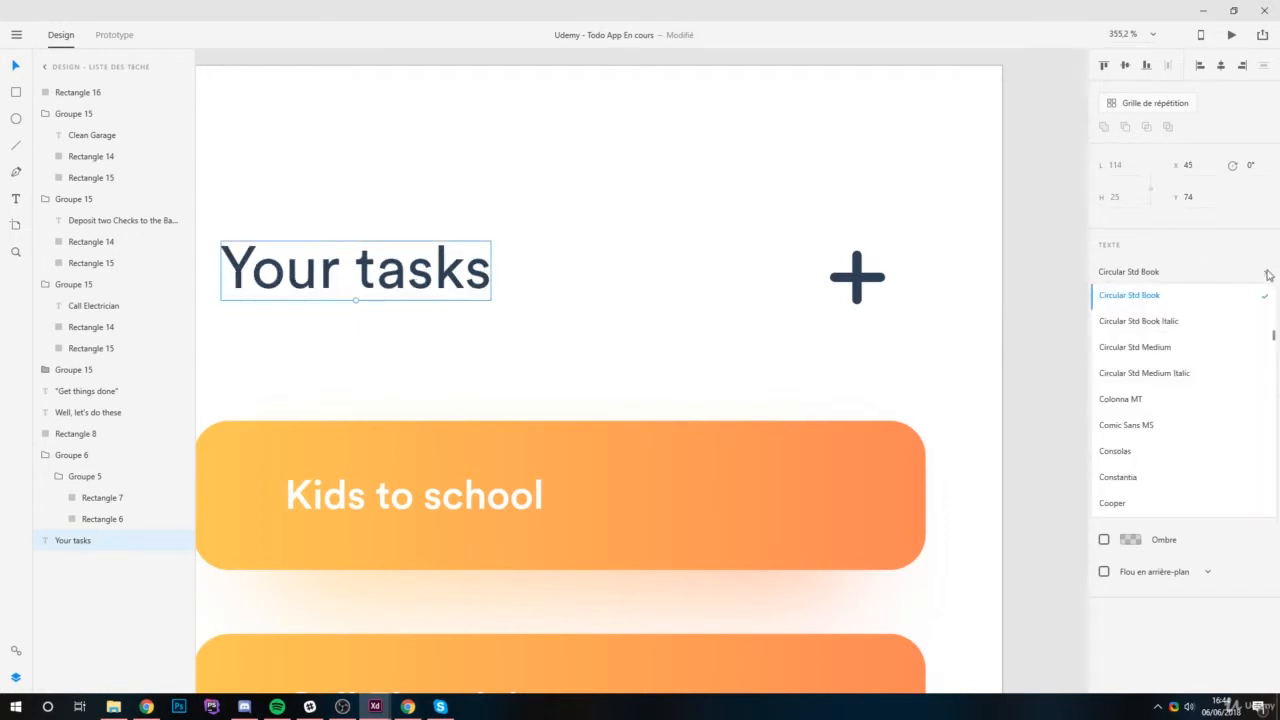
scroll(1194, 394, up, 2)
click(1190, 316)
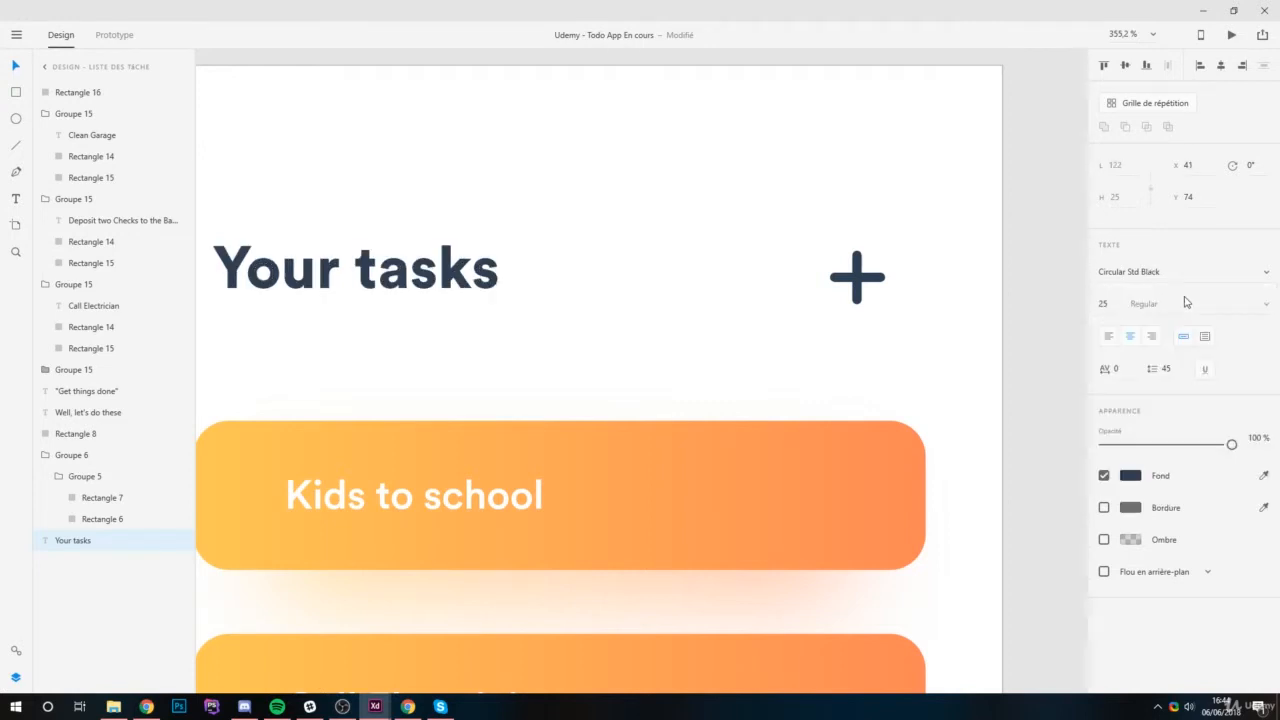
Lower the opacity of the "Get things done" text to 38% and set its font to Circular Std Bold.
scroll(633, 287, down, 5)
scroll(649, 320, down, 2)
scroll(634, 293, down, 3)
drag(721, 388, 714, 320)
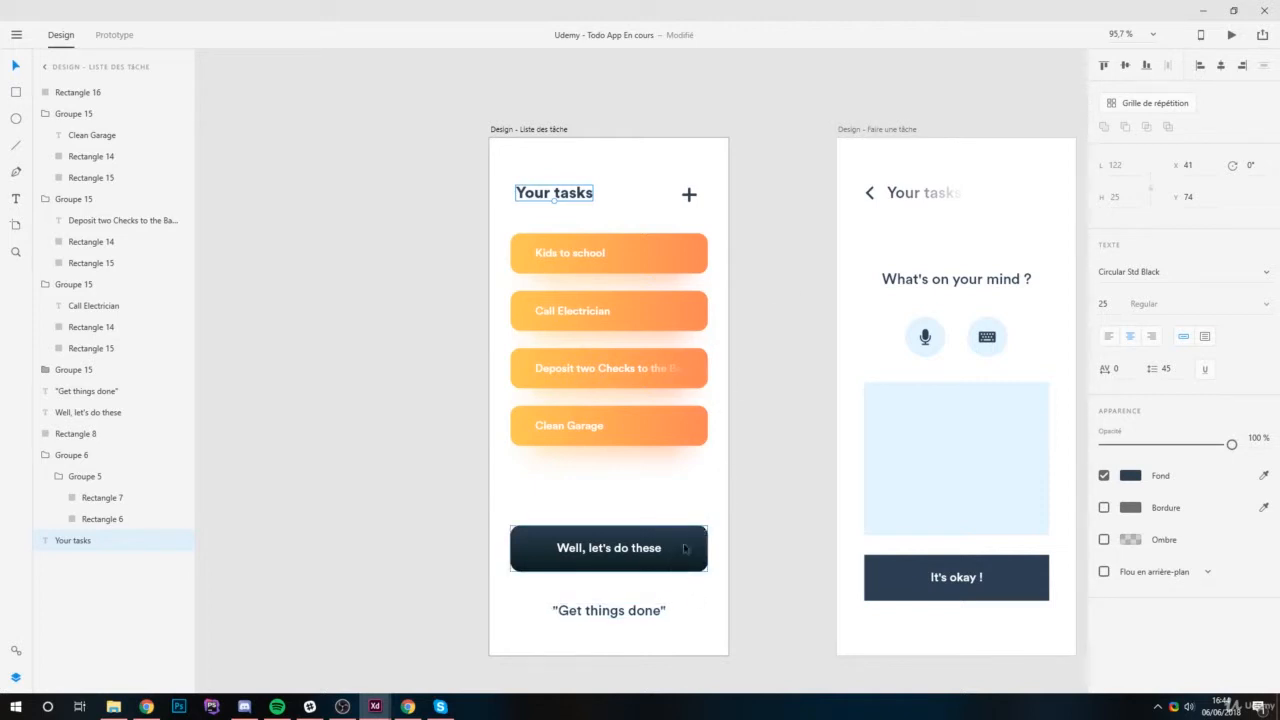
click(629, 615)
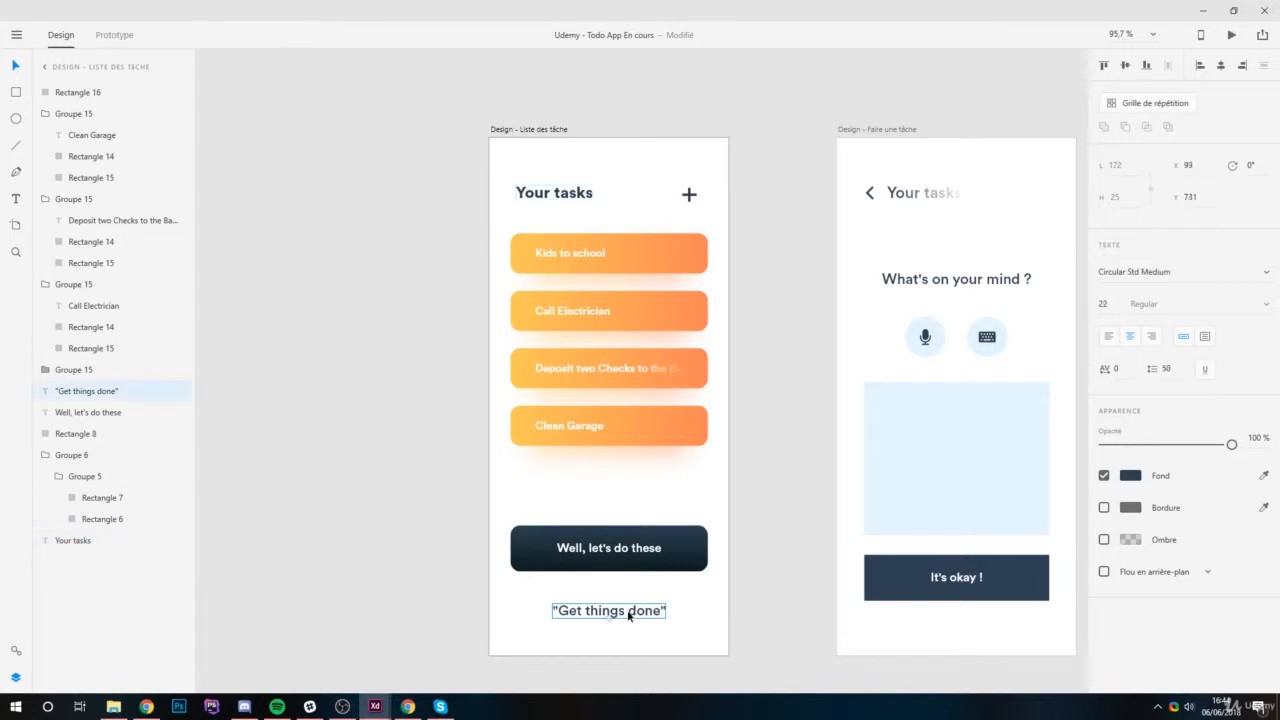
drag(1227, 456, 1152, 456)
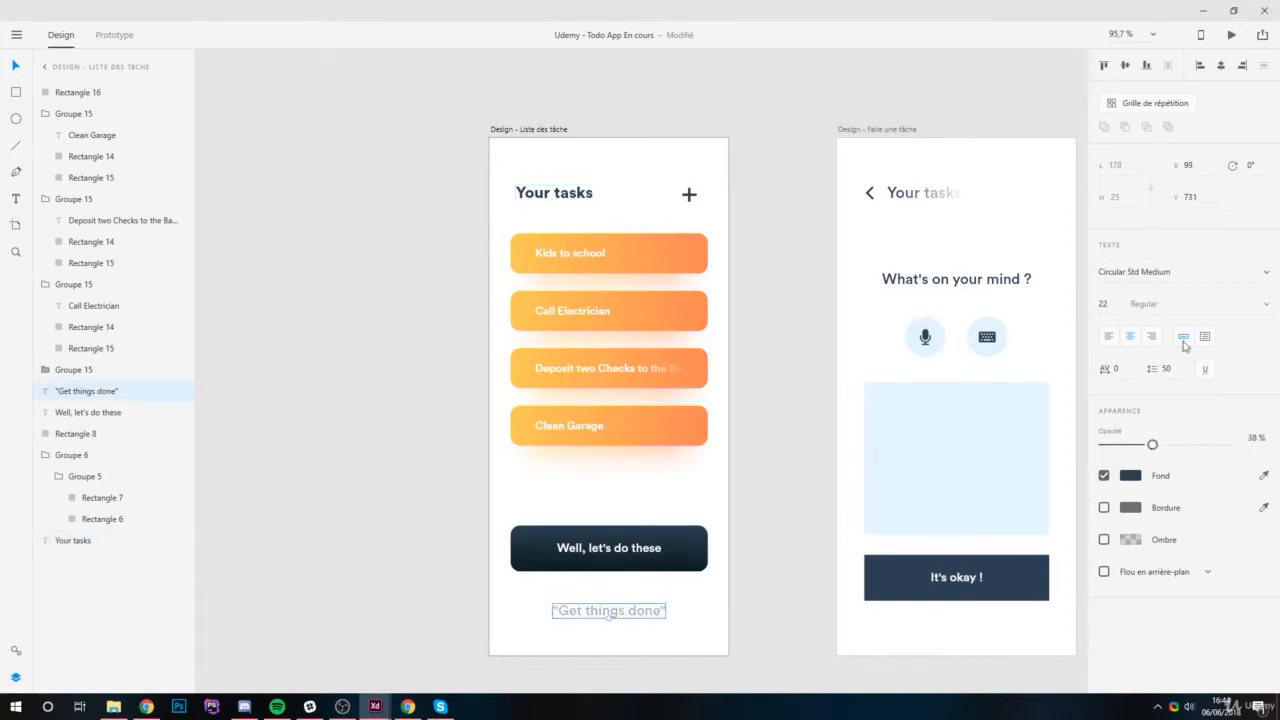
click(1267, 278)
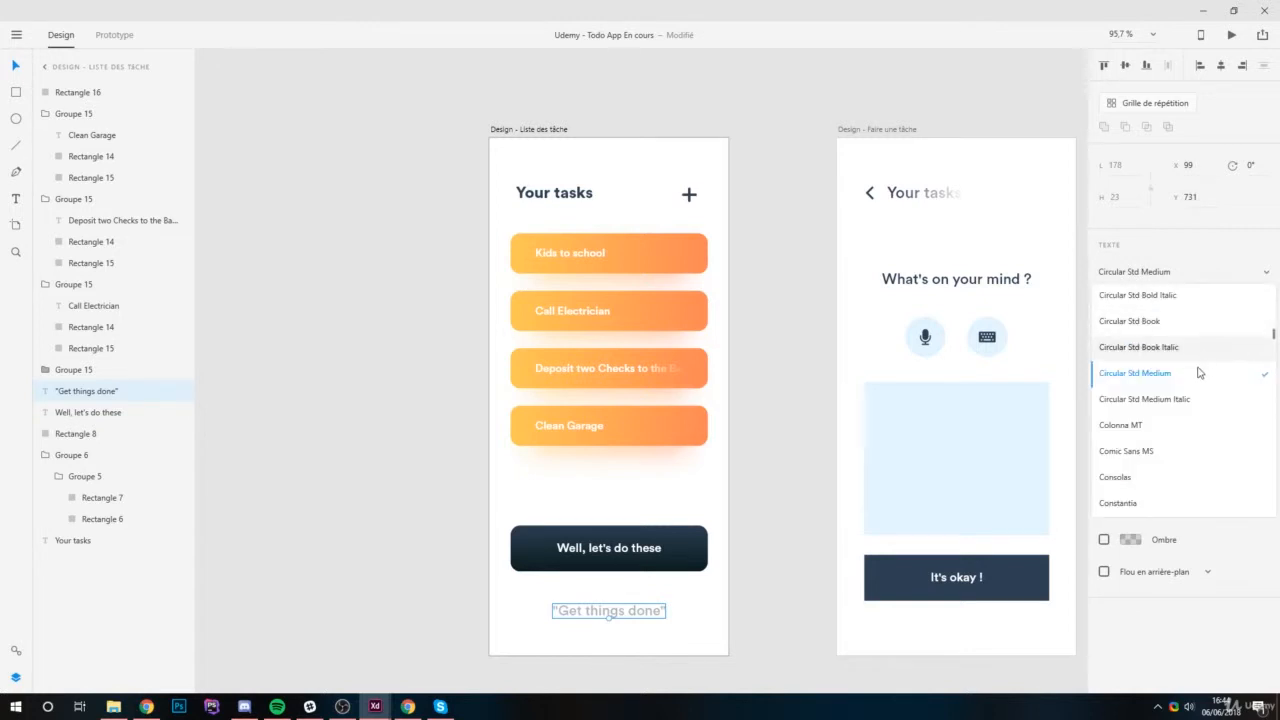
scroll(1200, 340, up, 3)
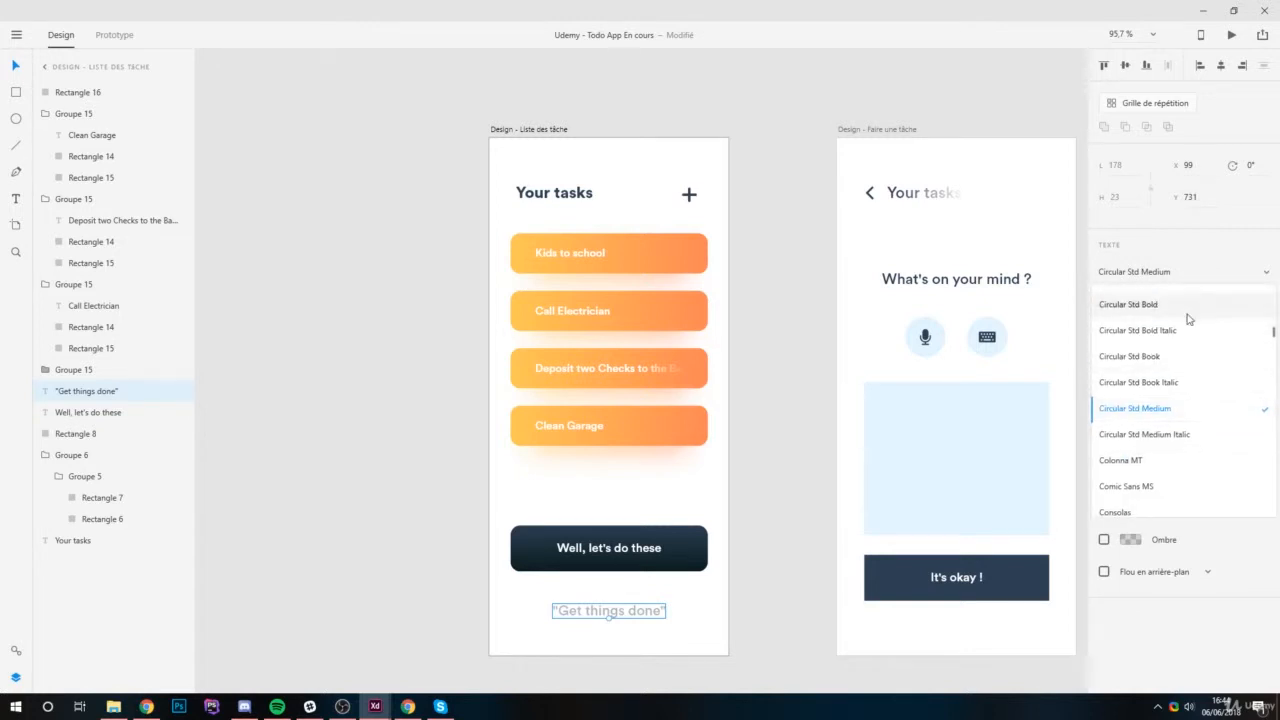
click(1178, 343)
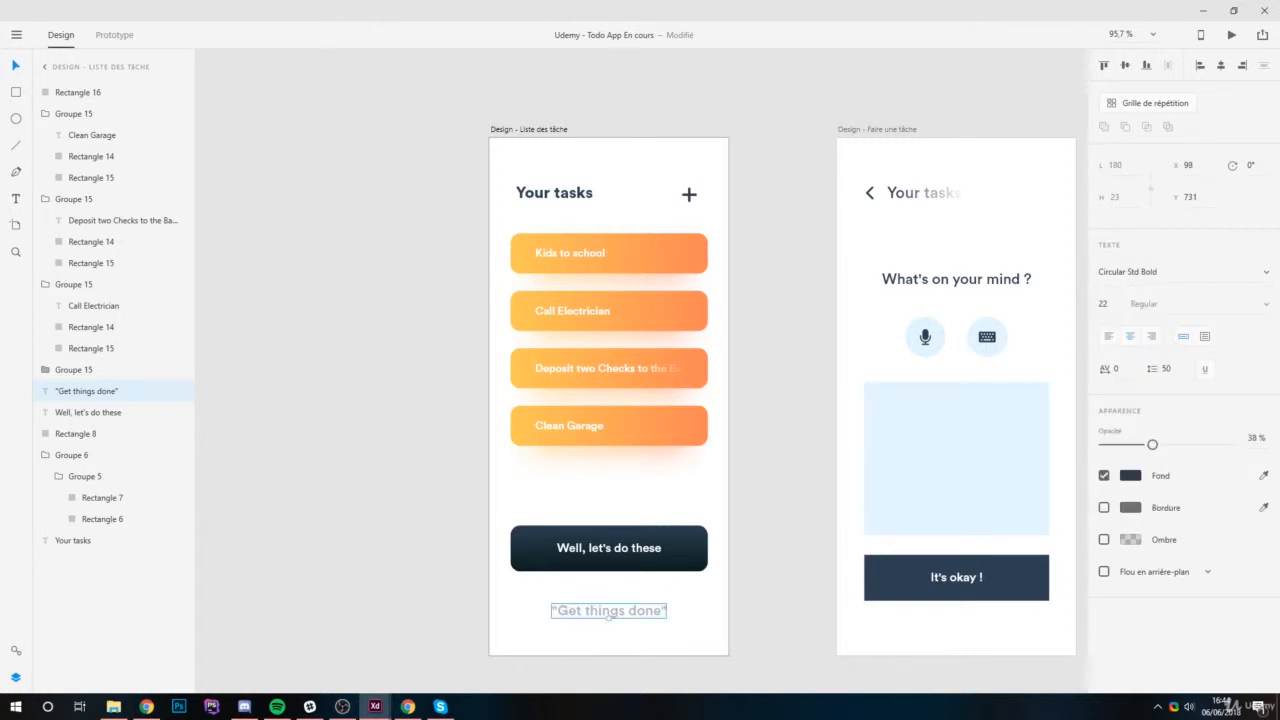
Fade the "Get things done" text a little further and deselect it.
drag(1152, 444, 1134, 452)
drag(650, 611, 648, 618)
click(797, 586)
Draw a circle about 567 by 567 overlapping the upper left of the task list artboard and turn off its fill.
scroll(642, 507, down, 2)
scroll(639, 505, up, 2)
drag(668, 402, 677, 366)
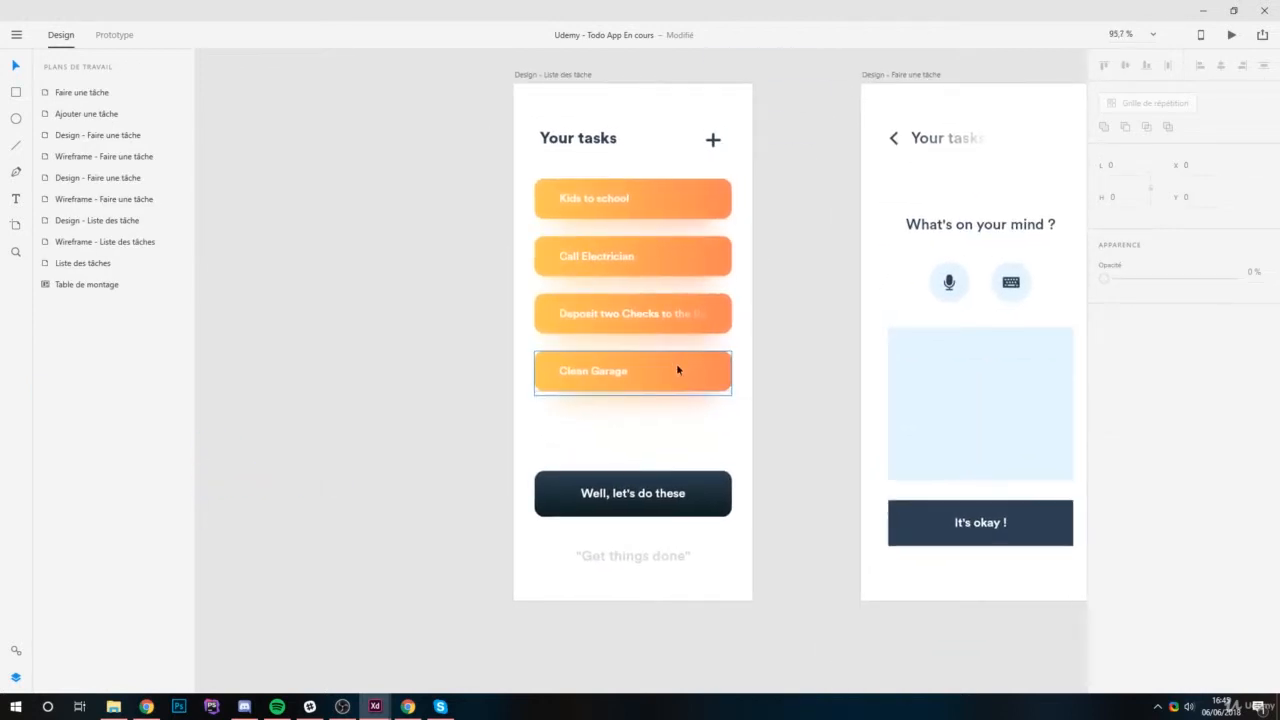
scroll(714, 400, down, 3)
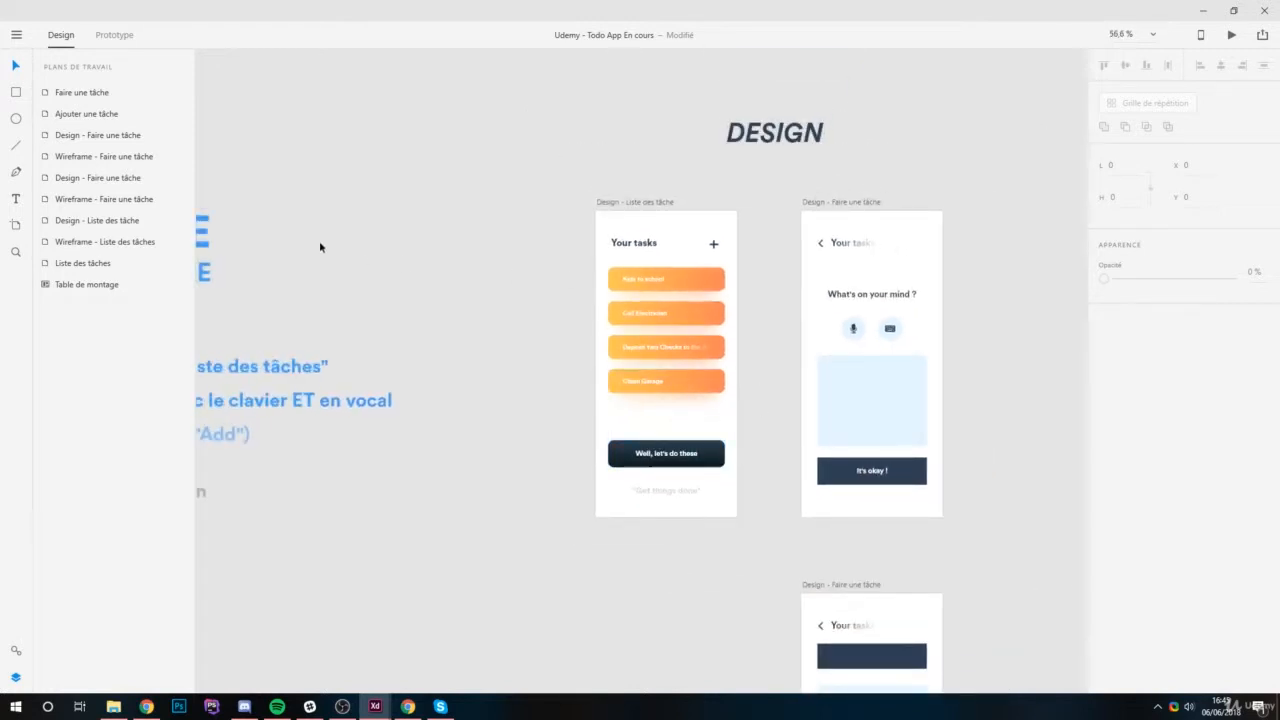
click(15, 119)
scroll(496, 161, up, 2)
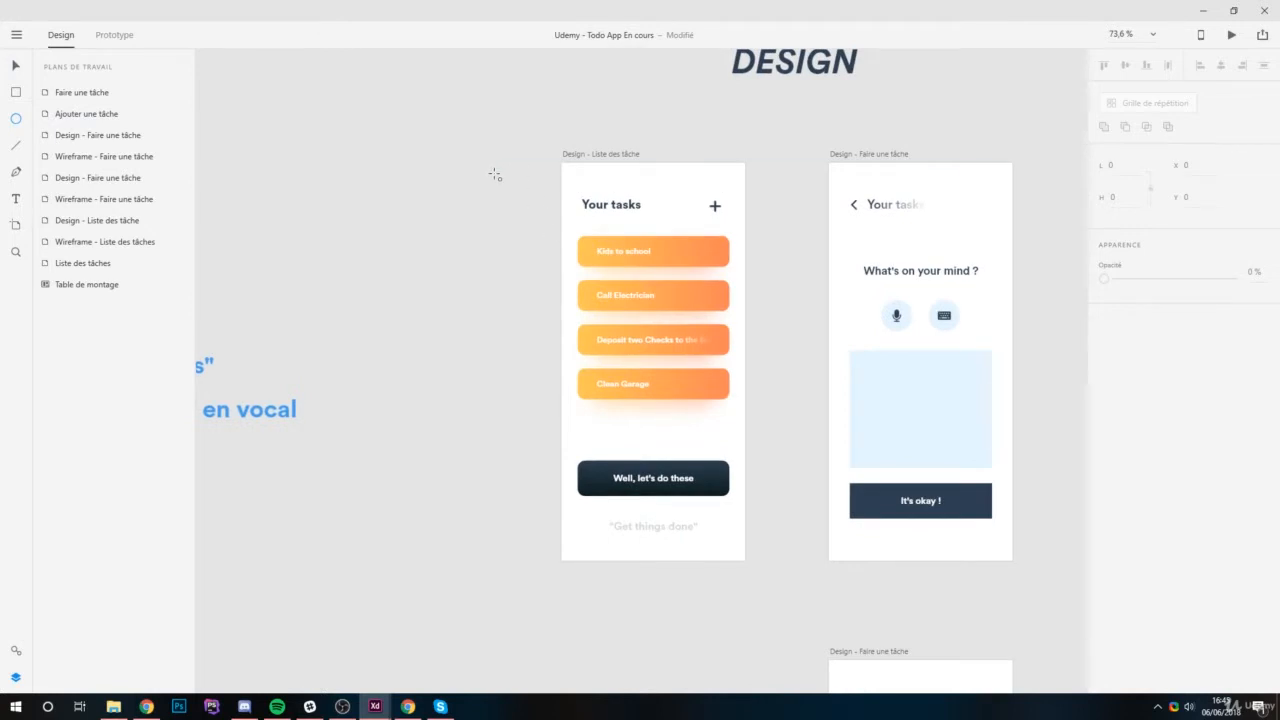
mouse_move(446, 122)
mouse_down()
mouse_move(660, 334)
mouse_move(686, 377)
mouse_move(724, 400)
mouse_up()
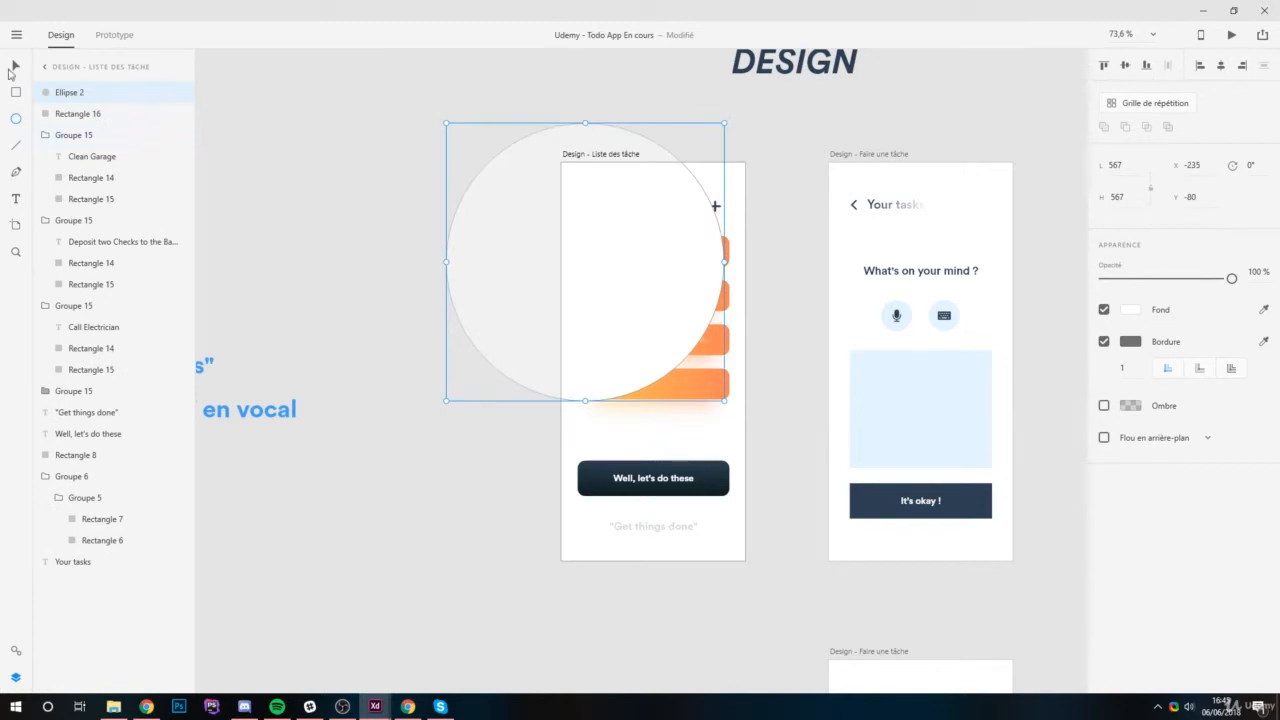
click(1104, 309)
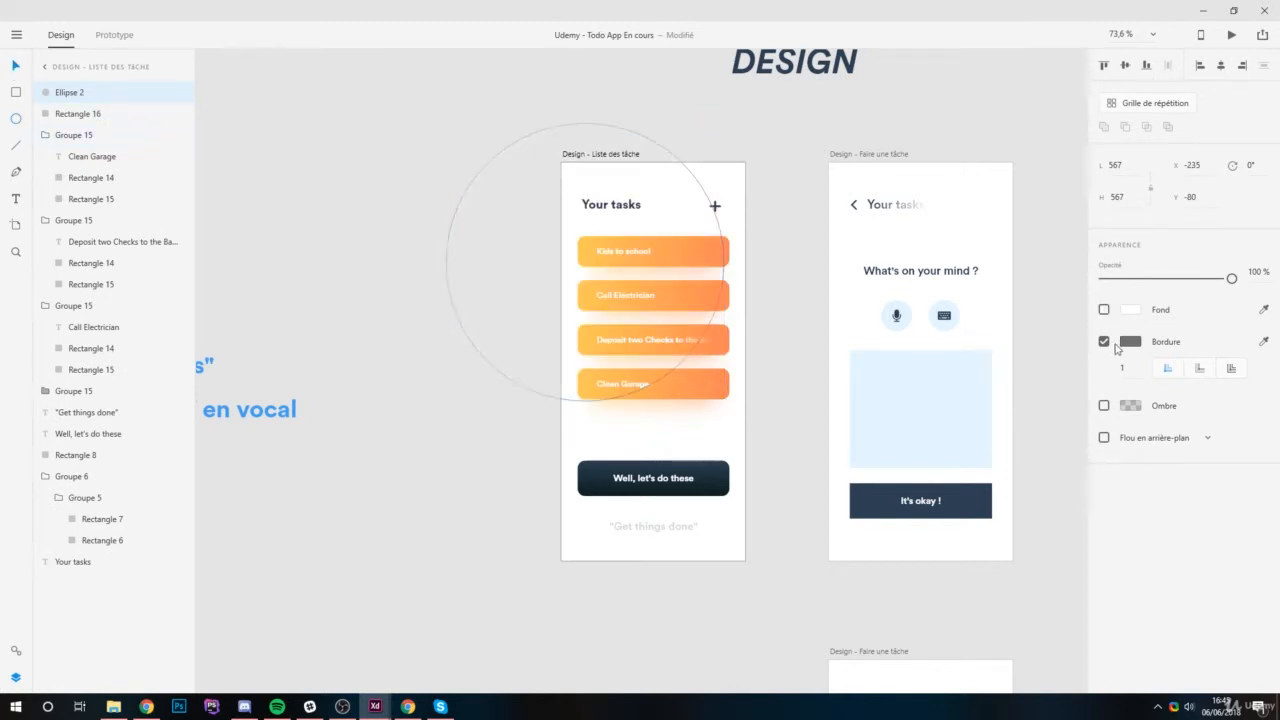
Try border widths of 50, 120 and 110 on the circle and set the width to 100.
click(1134, 367)
text(50)
key(Return)
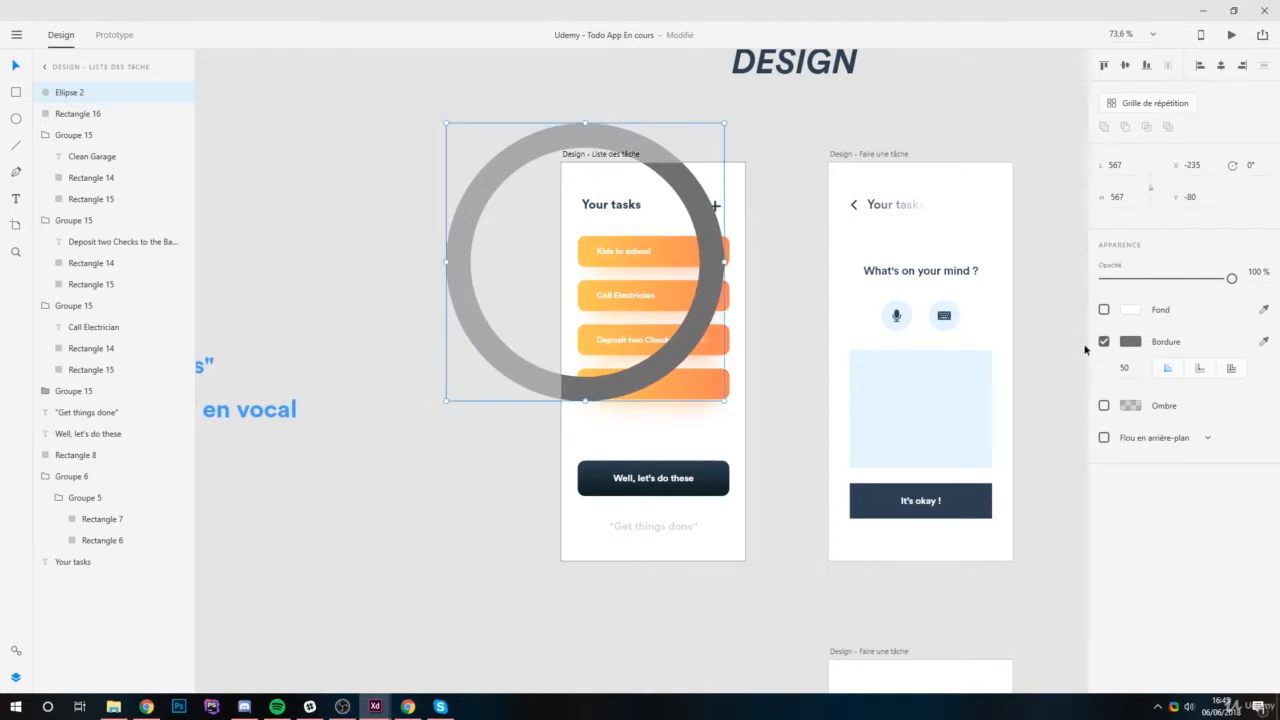
text(120)
key(Return)
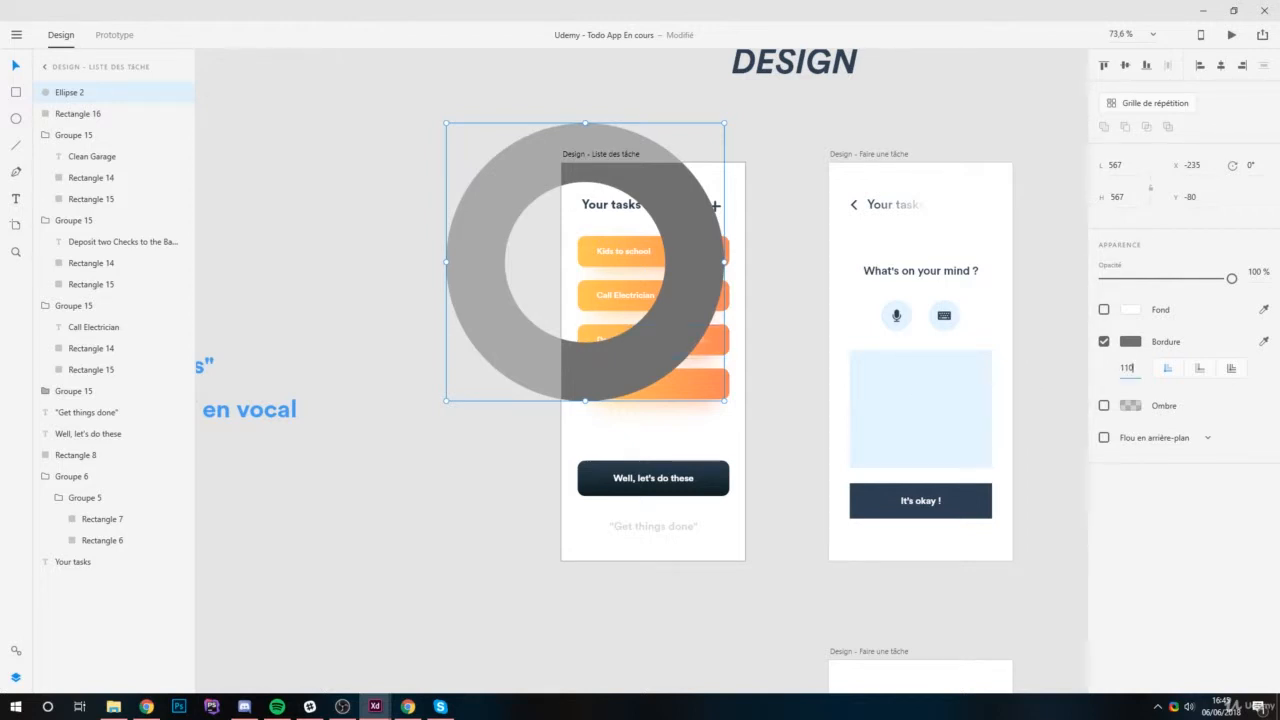
key(Return)
click(1135, 370)
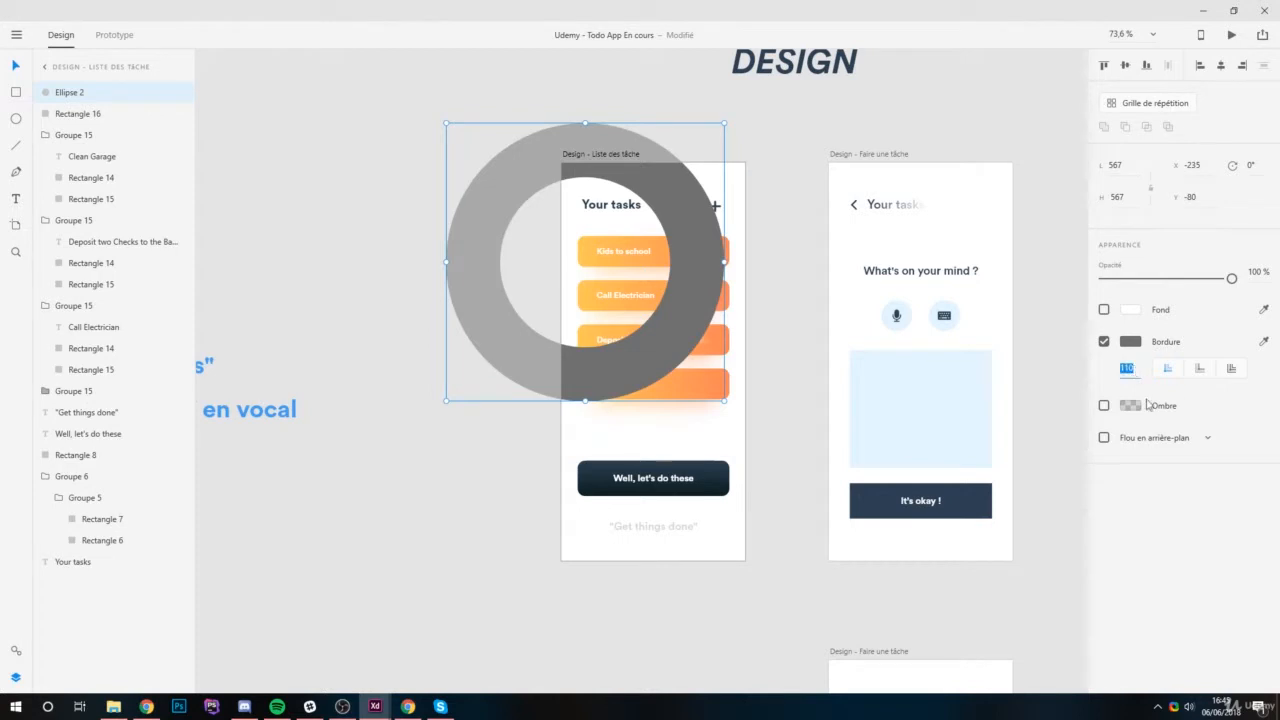
key(Return)
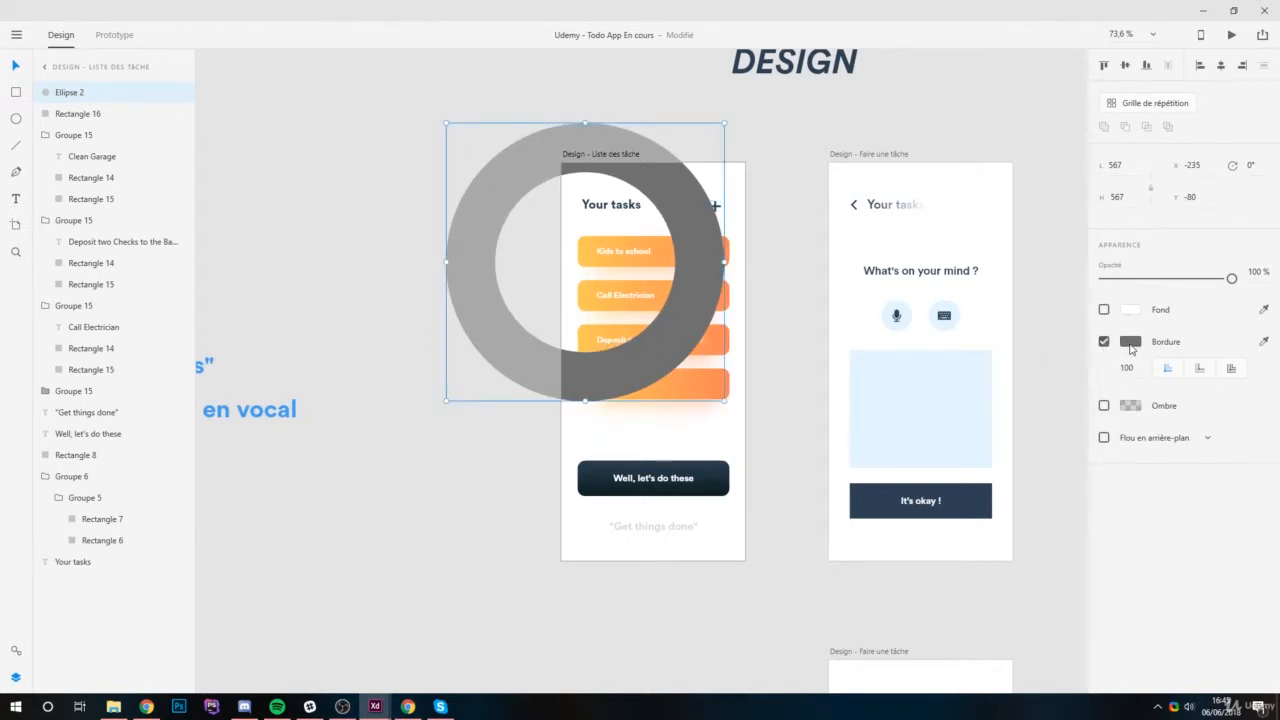
Apply the saved yellow #FFCB57 as the ring's border colour.
click(16, 651)
right_click(108, 149)
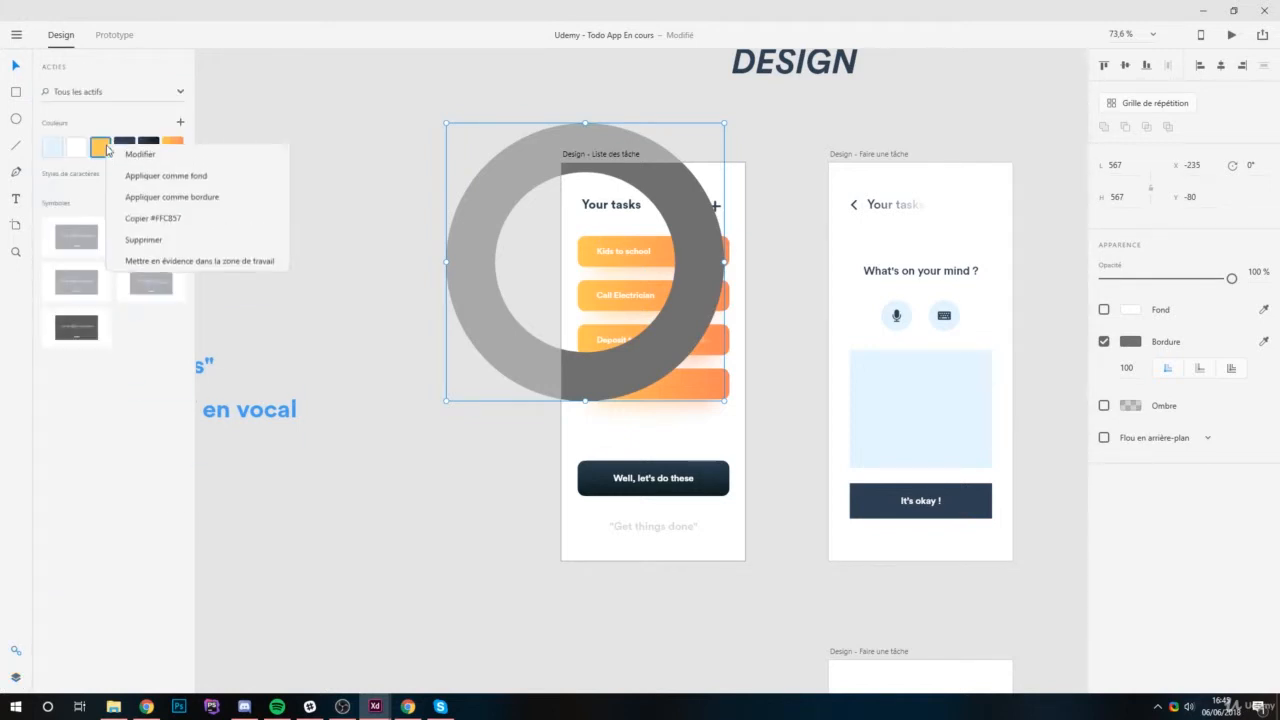
click(249, 199)
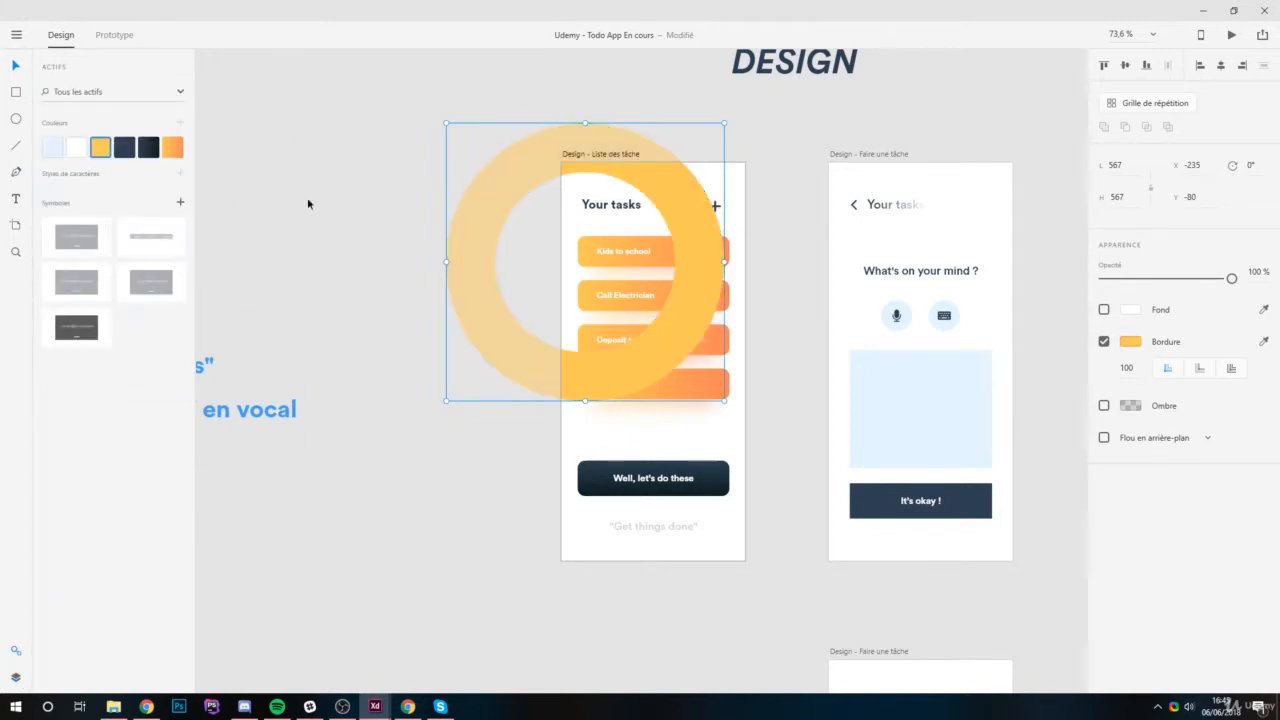
Move the ring to the artboard's lower left and turn a copy at X -350, Y -404 into a borderless circle filled with #E4F5FF.
drag(701, 243, 634, 63)
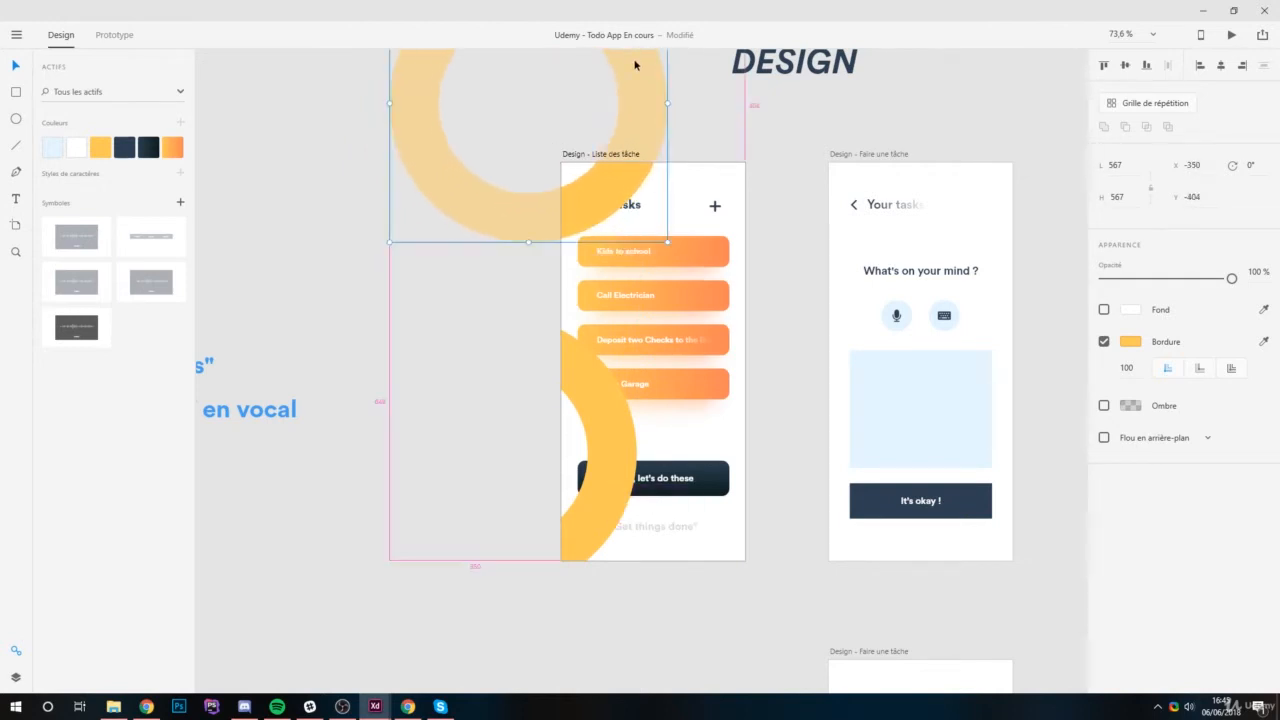
click(1104, 342)
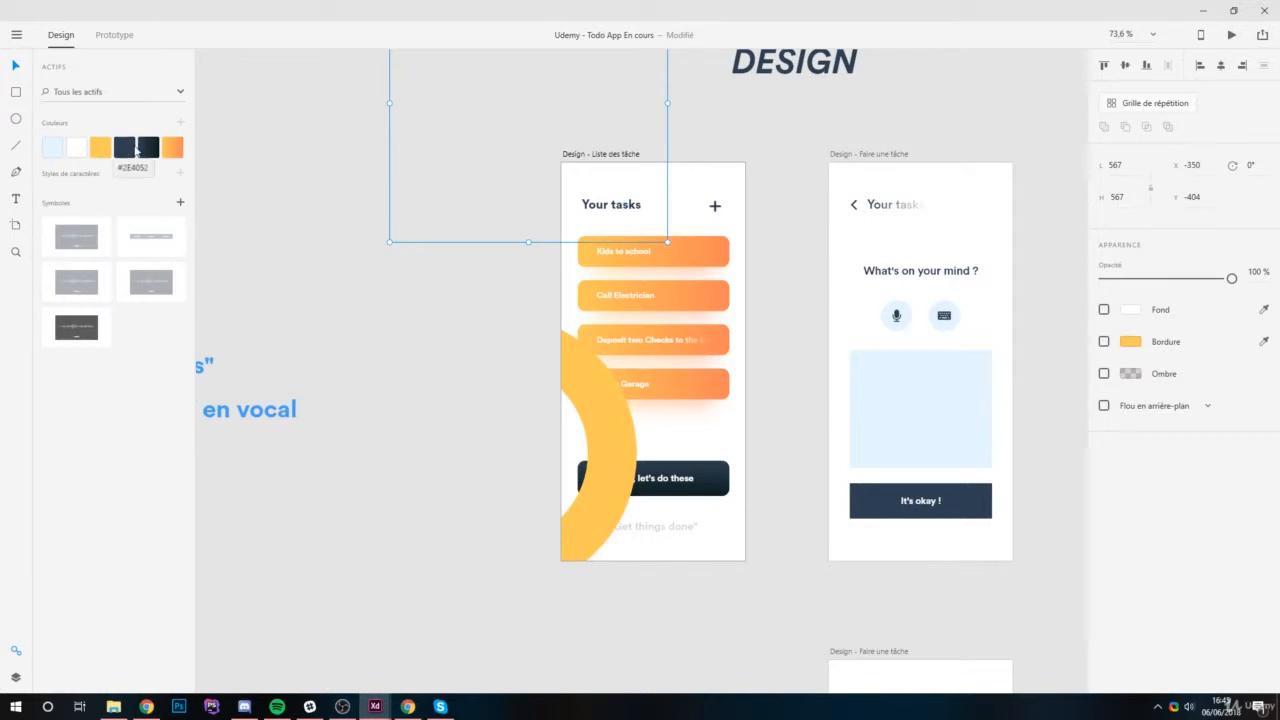
click(55, 149)
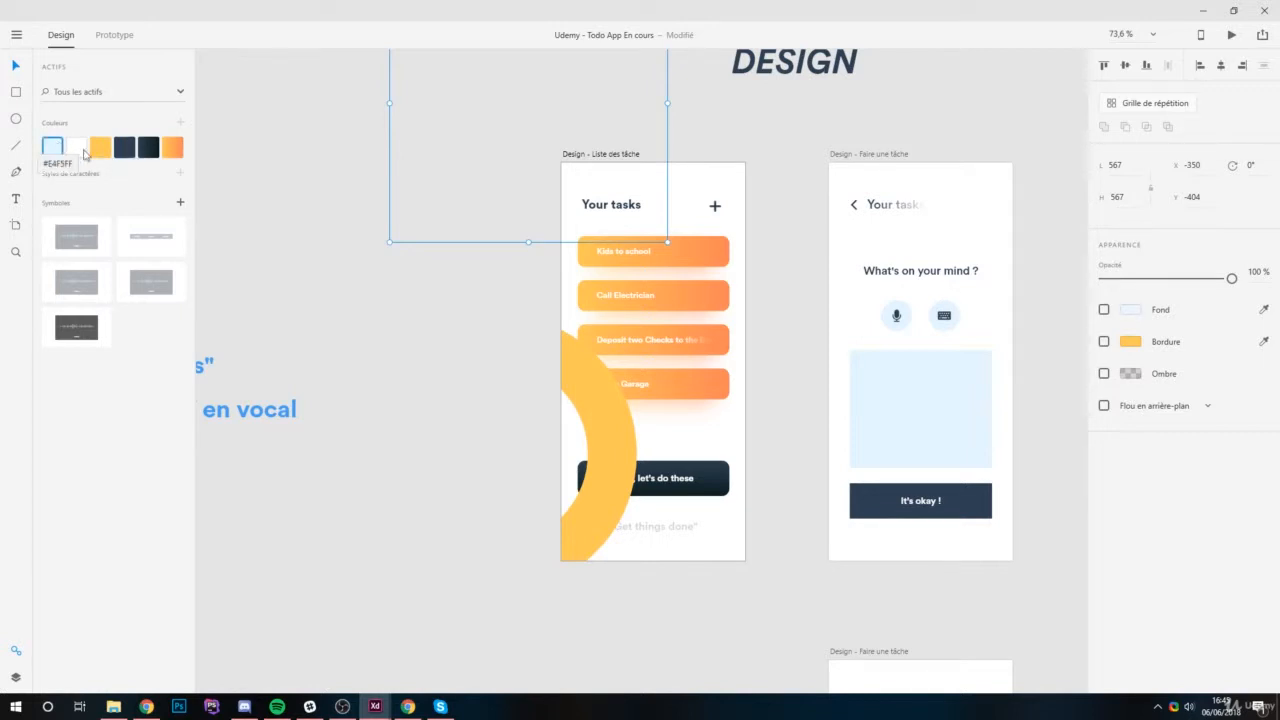
click(1104, 309)
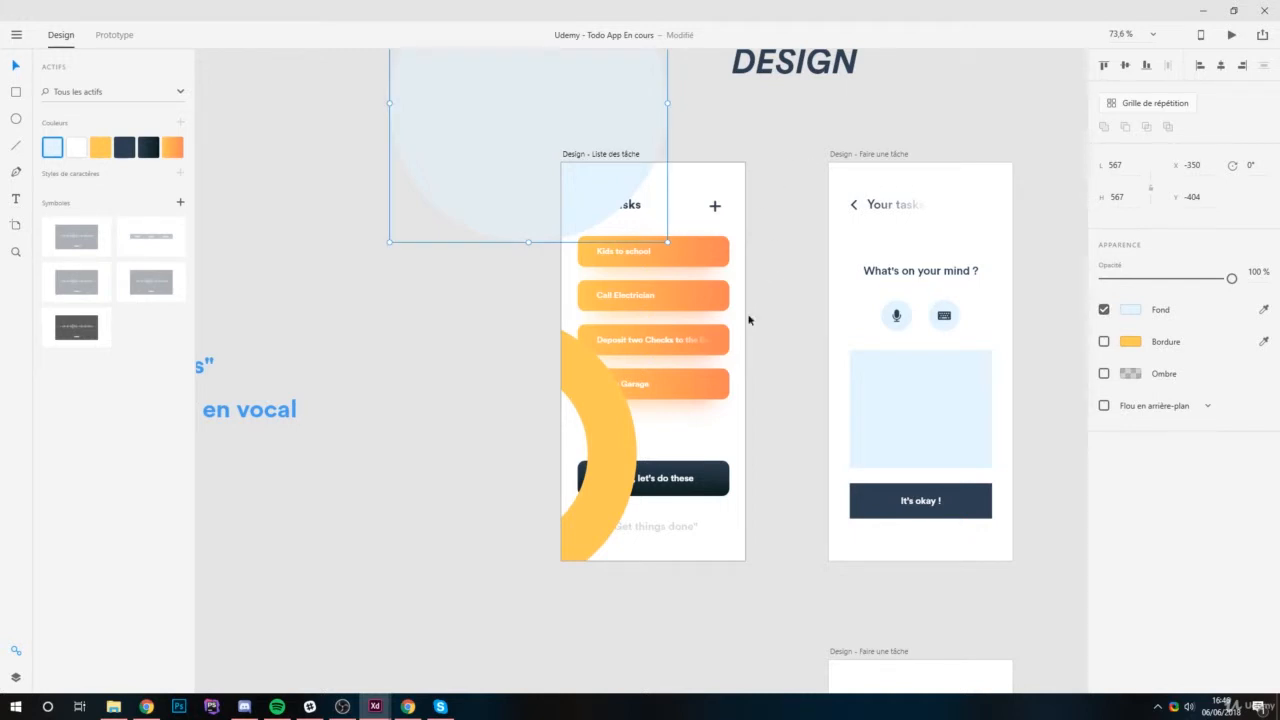
Place a copy of the yellow ring over the artboard's right edge at about X 270, Y 99 and colour its border #E4F5FF.
click(612, 432)
drag(612, 432, 943, 331)
click(53, 153)
right_click(55, 152)
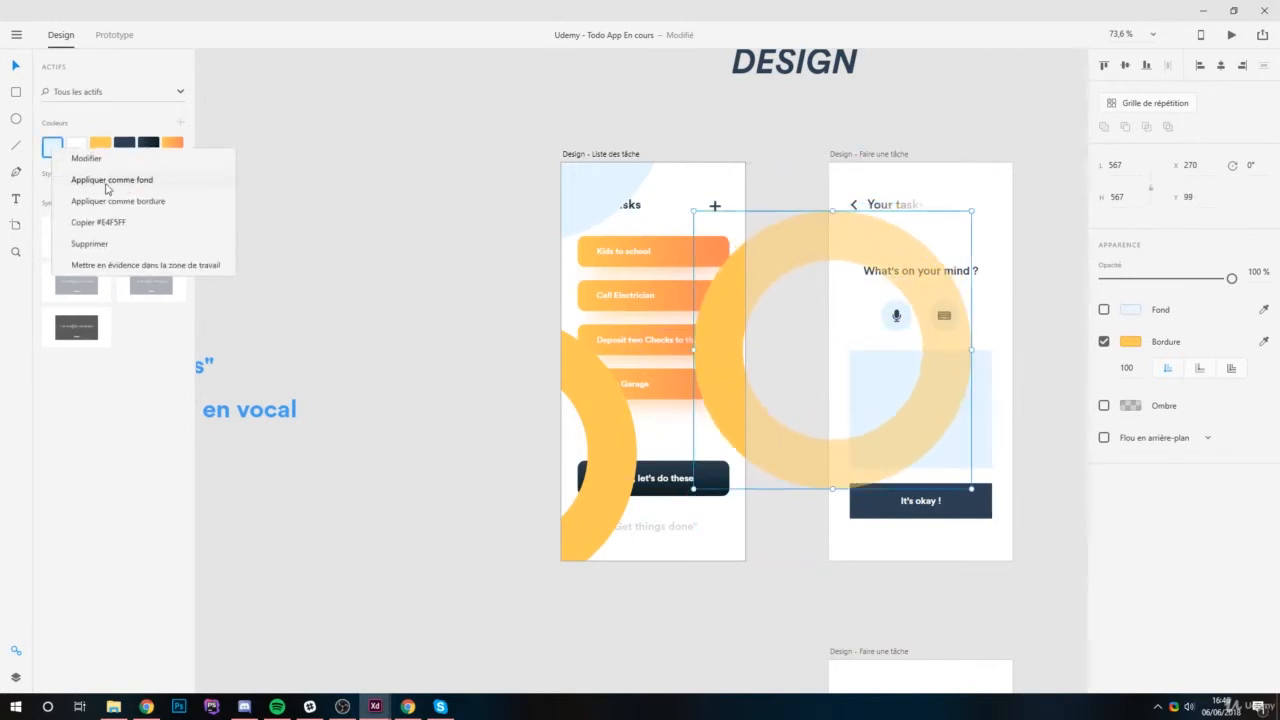
click(153, 204)
Group the two rings and the light blue circle and send the group behind all other layers of the task list artboard.
shift+click(609, 421)
shift+click(571, 177)
key(ctrl+g)
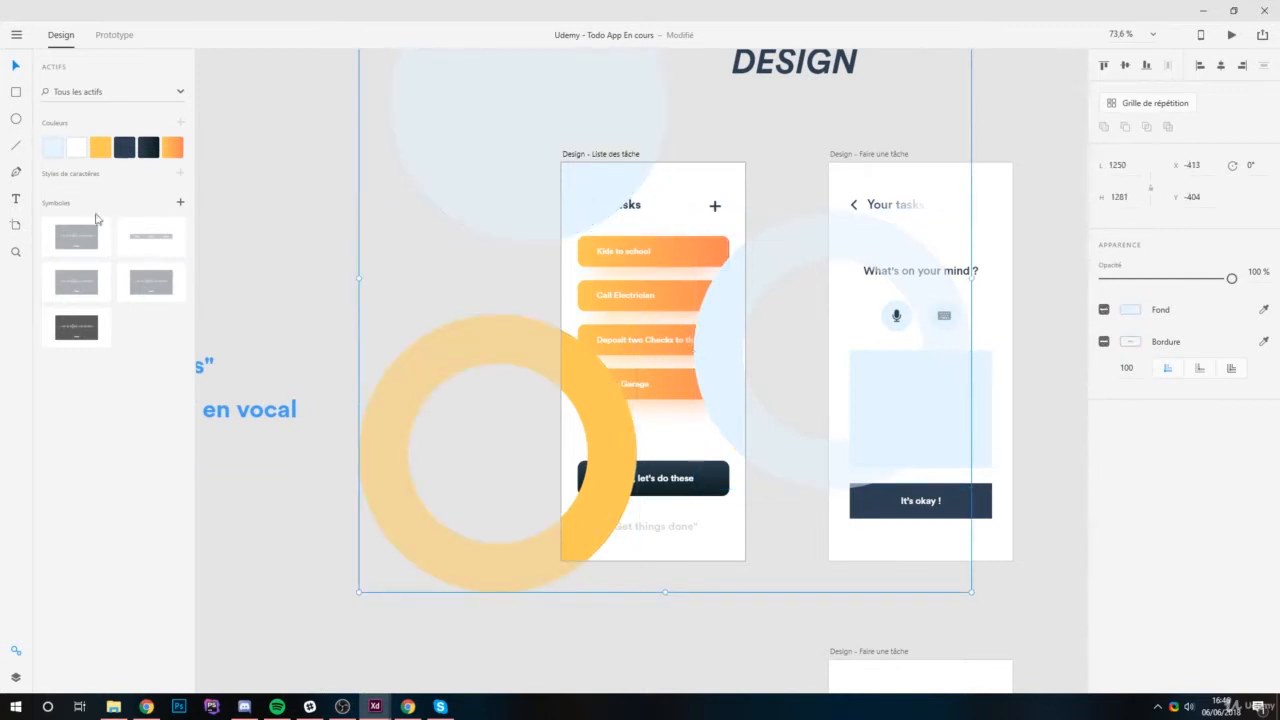
click(15, 678)
drag(75, 92, 99, 591)
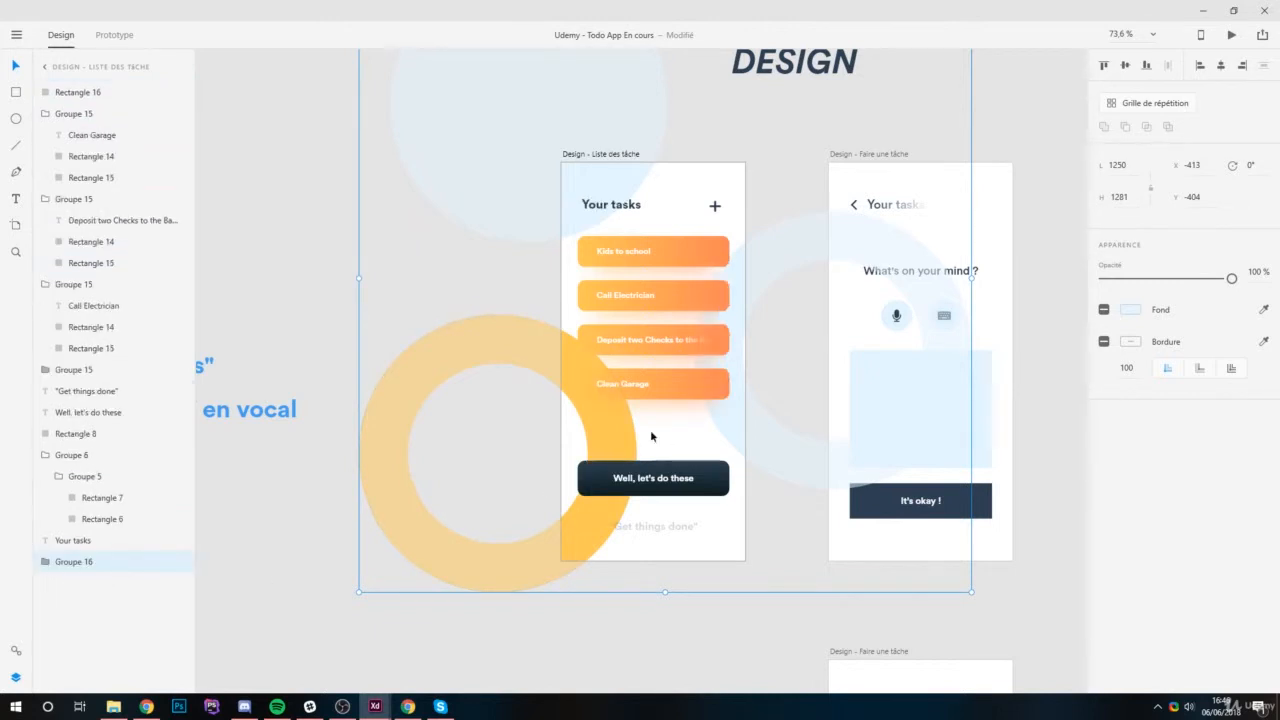
click(355, 224)
click(612, 429)
drag(1231, 279, 1115, 281)
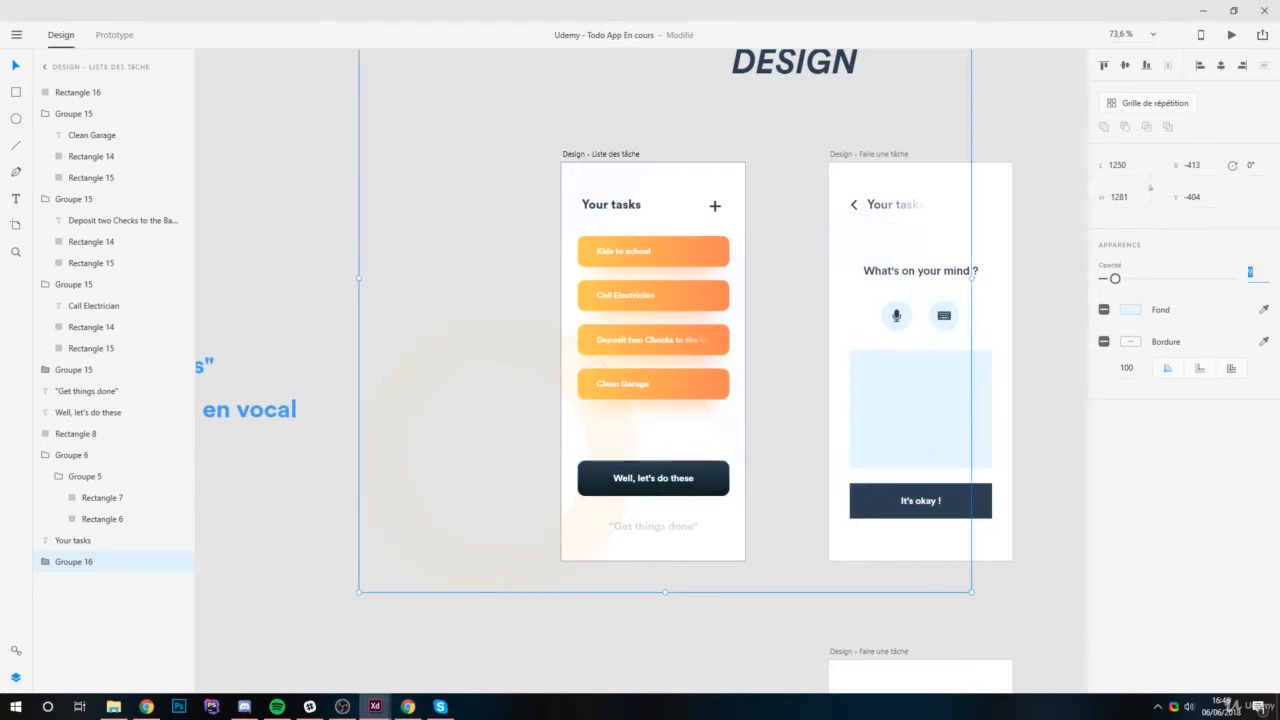
text(100)
key(Return)
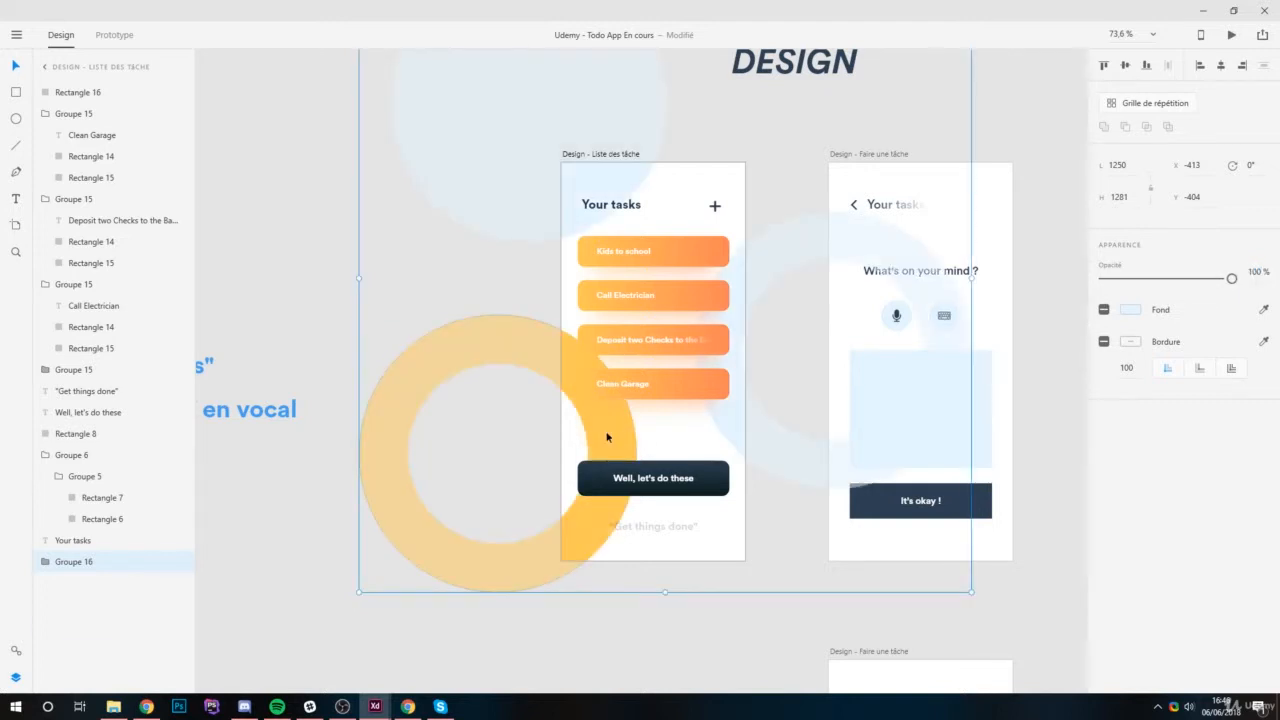
Inside the background group, set the yellow ring's opacity to 9% and the light blue ring's opacity to about 28%.
double_click(606, 437)
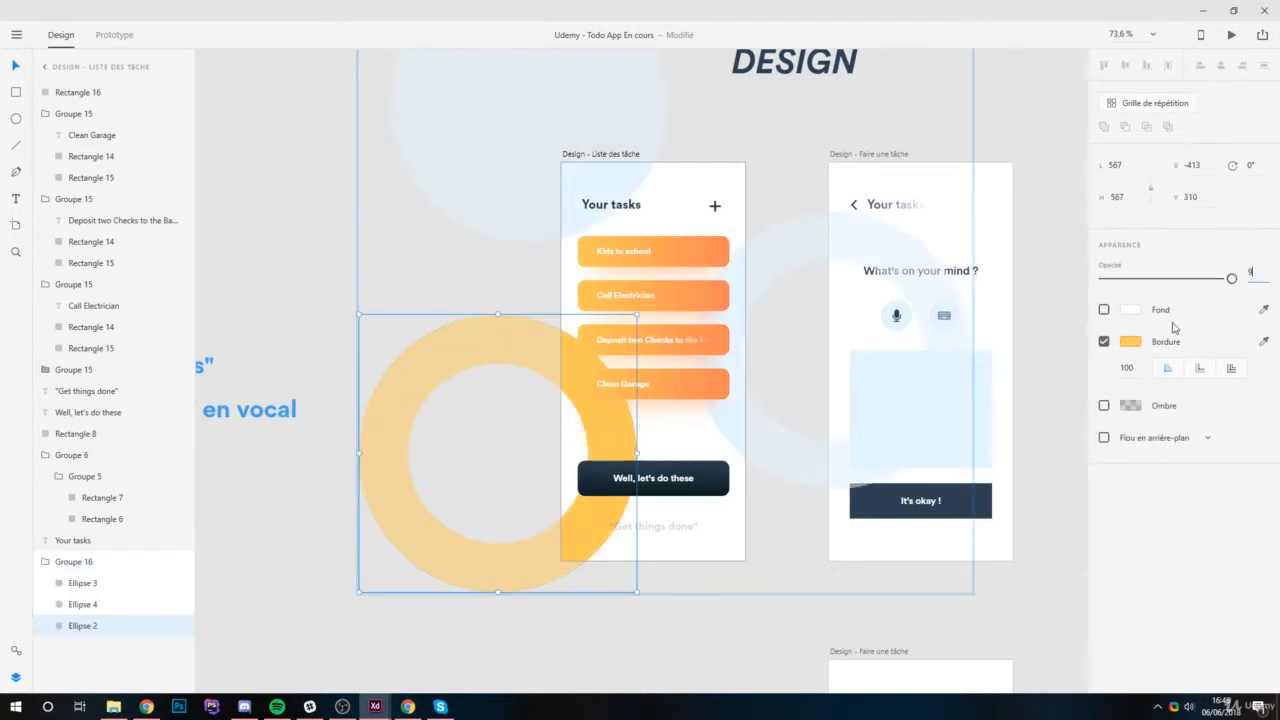
key(Return)
click(730, 419)
drag(1231, 278, 1137, 279)
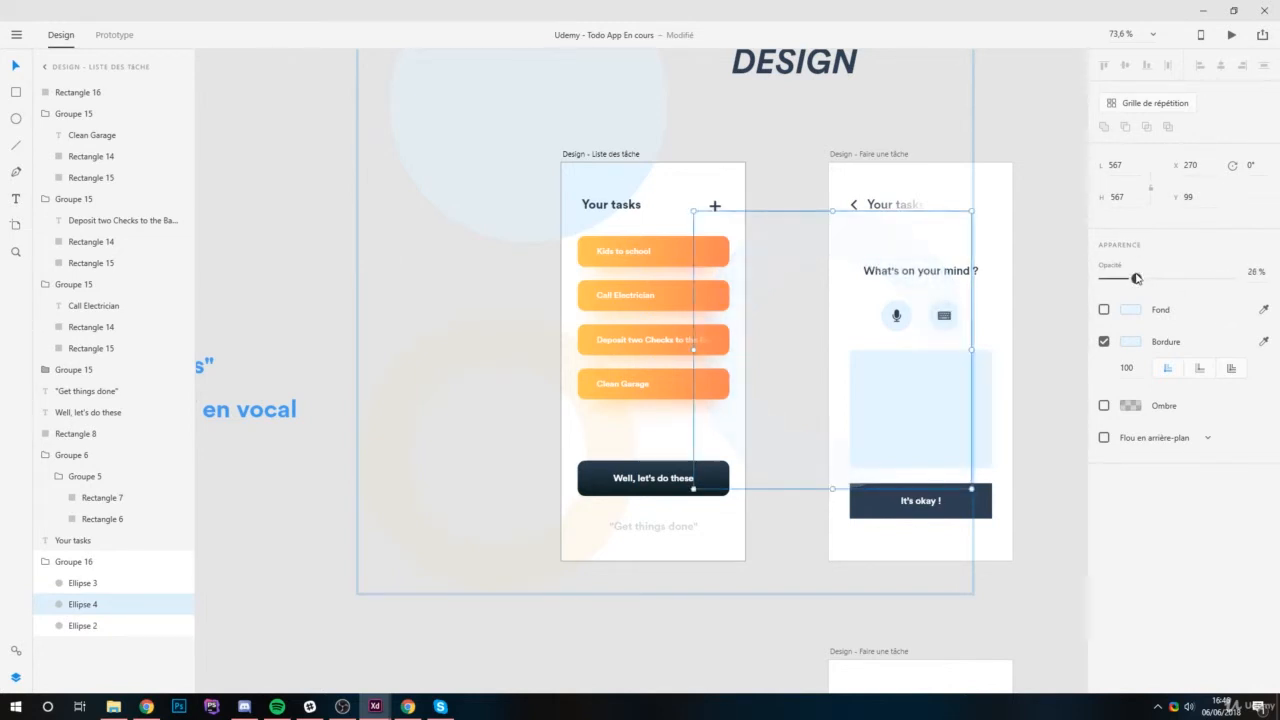
Set the opacity of the light blue circle at the artboard's upper left to 24% and deselect it.
click(506, 108)
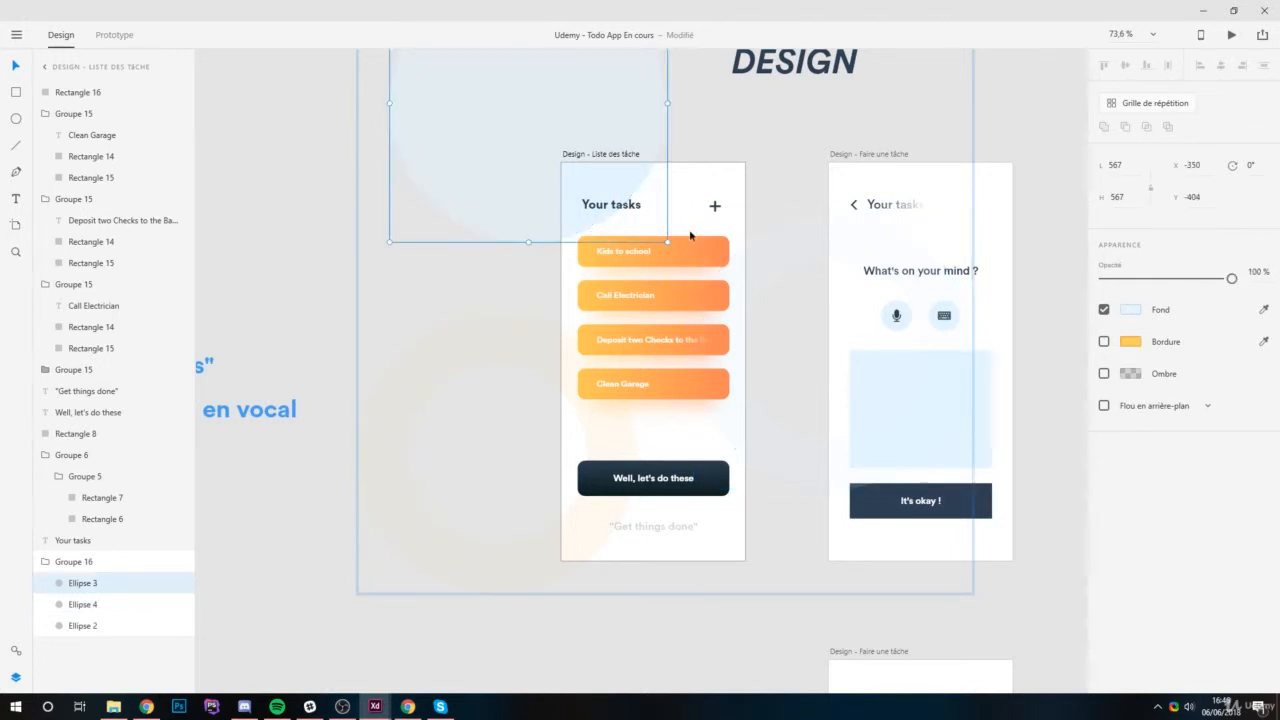
click(1256, 271)
text(24)
key(Return)
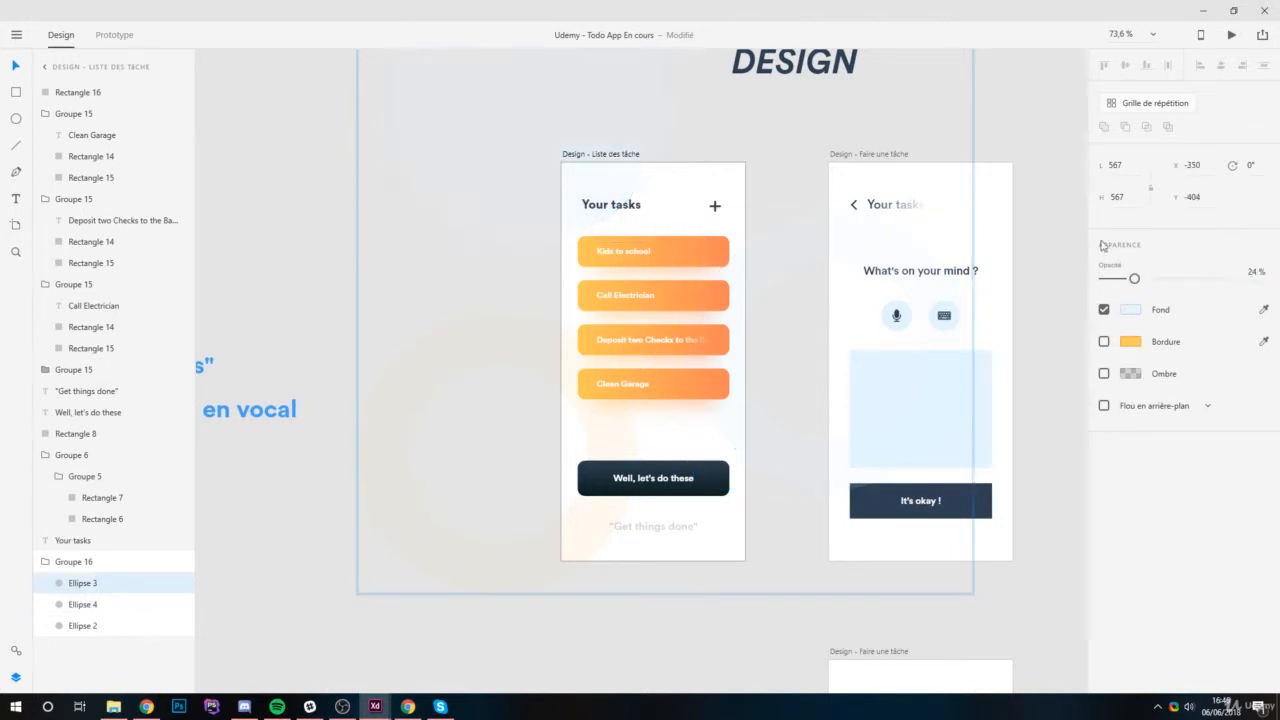
drag(469, 223, 454, 247)
click(831, 163)
scroll(622, 376, up, 3)
scroll(637, 289, up, 2)
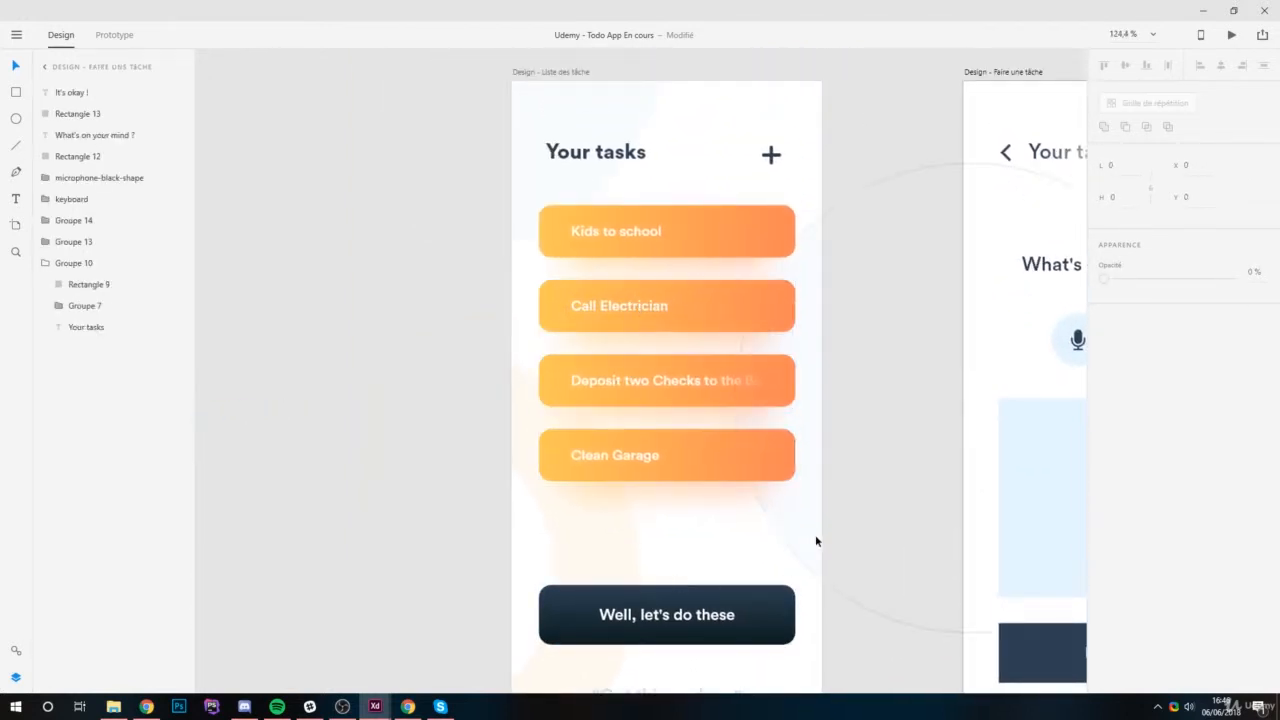
Raise the opacity of the light blue ring in the task list's background group to 35%.
click(797, 499)
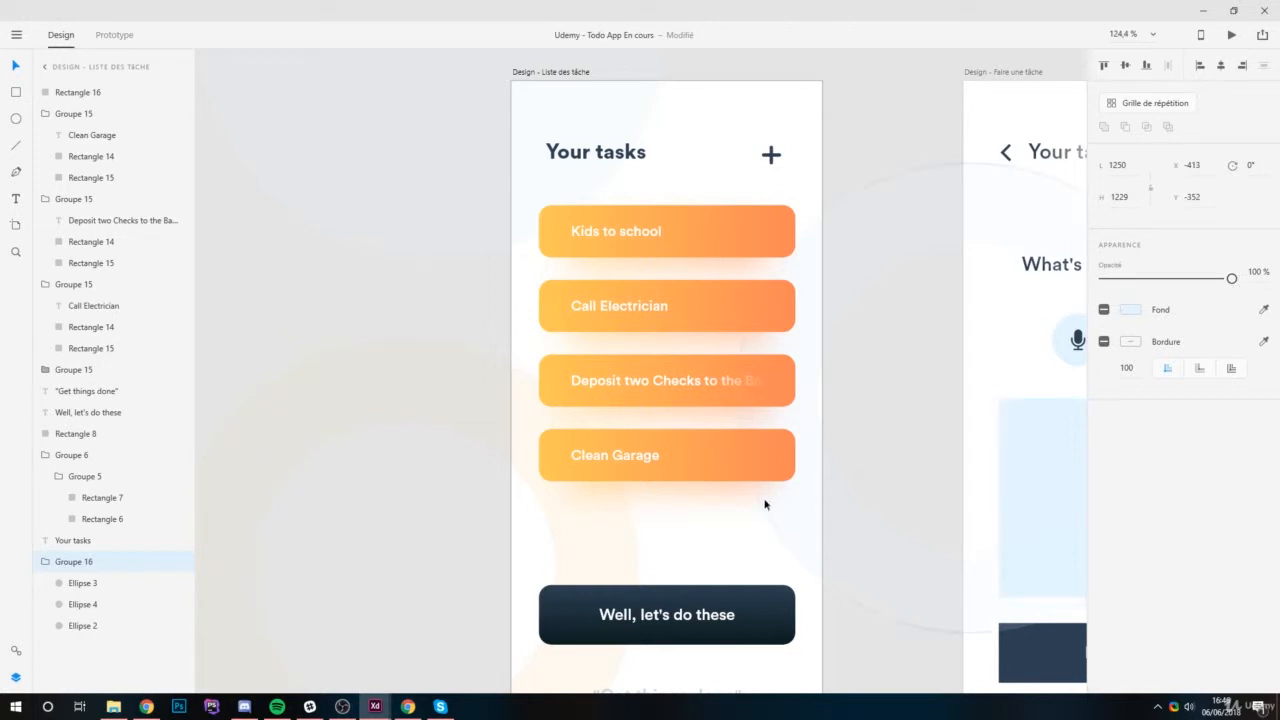
double_click(788, 503)
click(1265, 277)
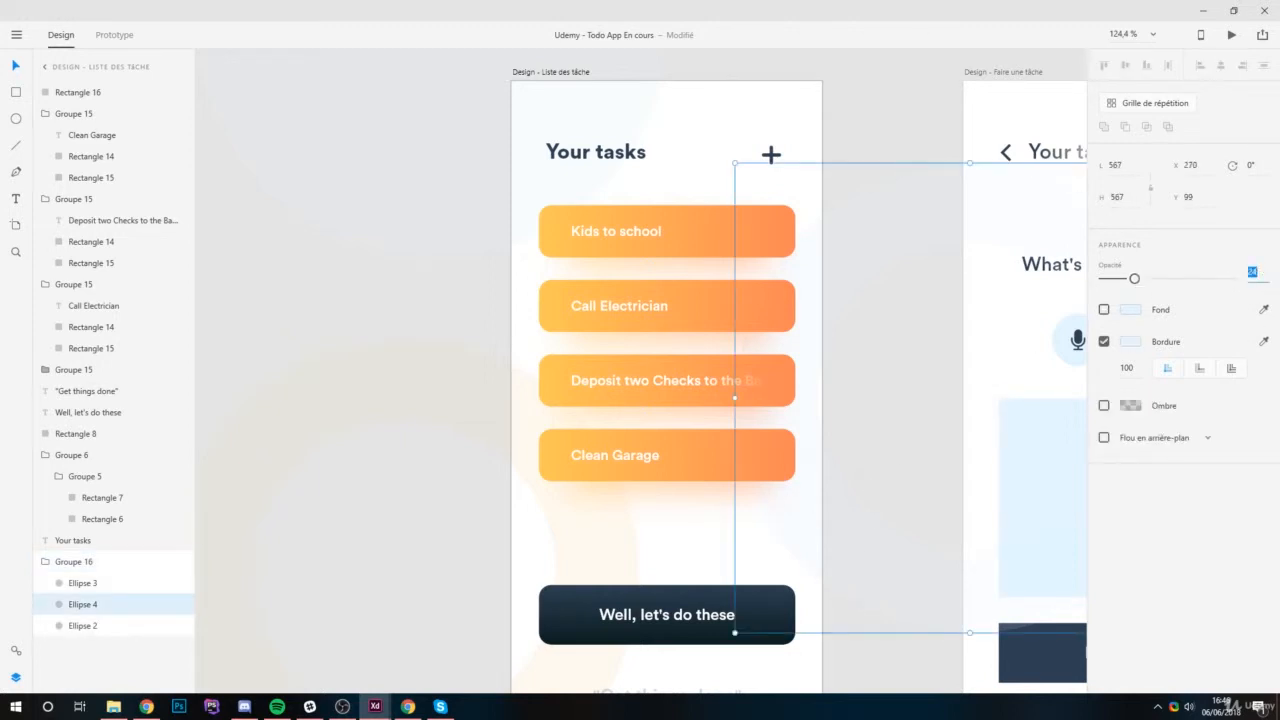
text(35)
key(Return)
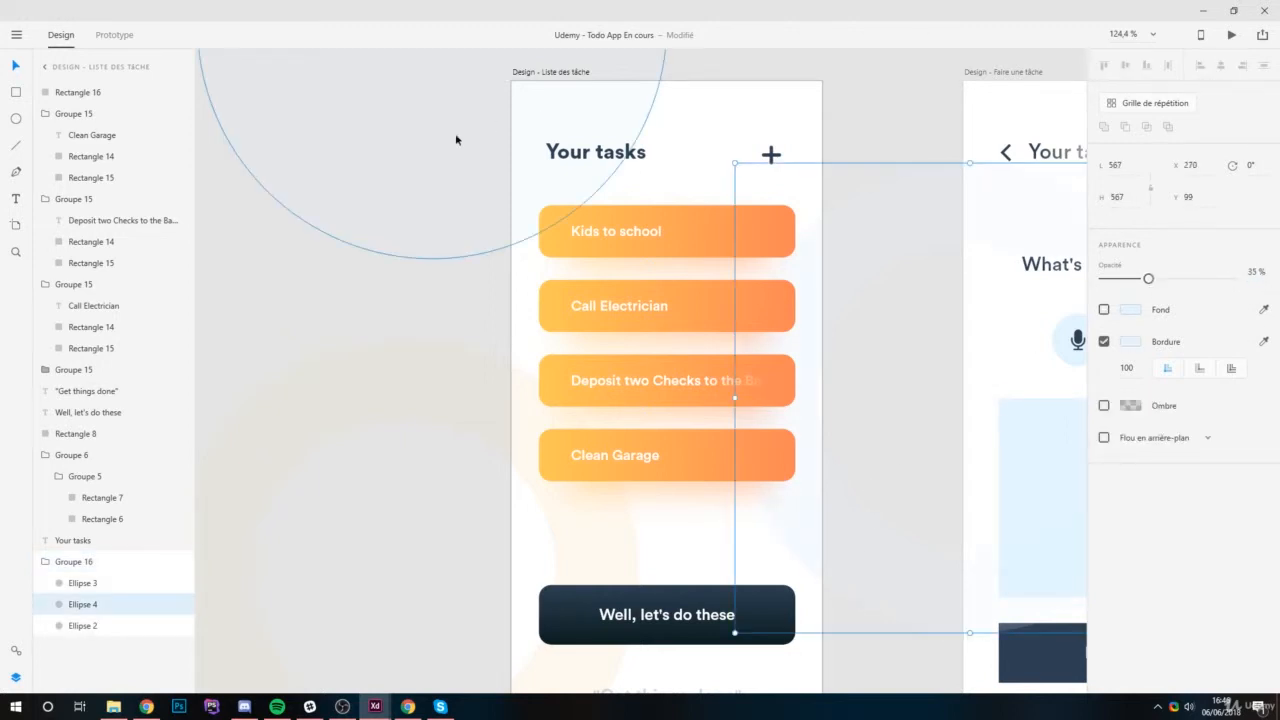
Set the opacity of the light blue circle at the artboard's upper left to 38%.
double_click(426, 147)
click(1255, 272)
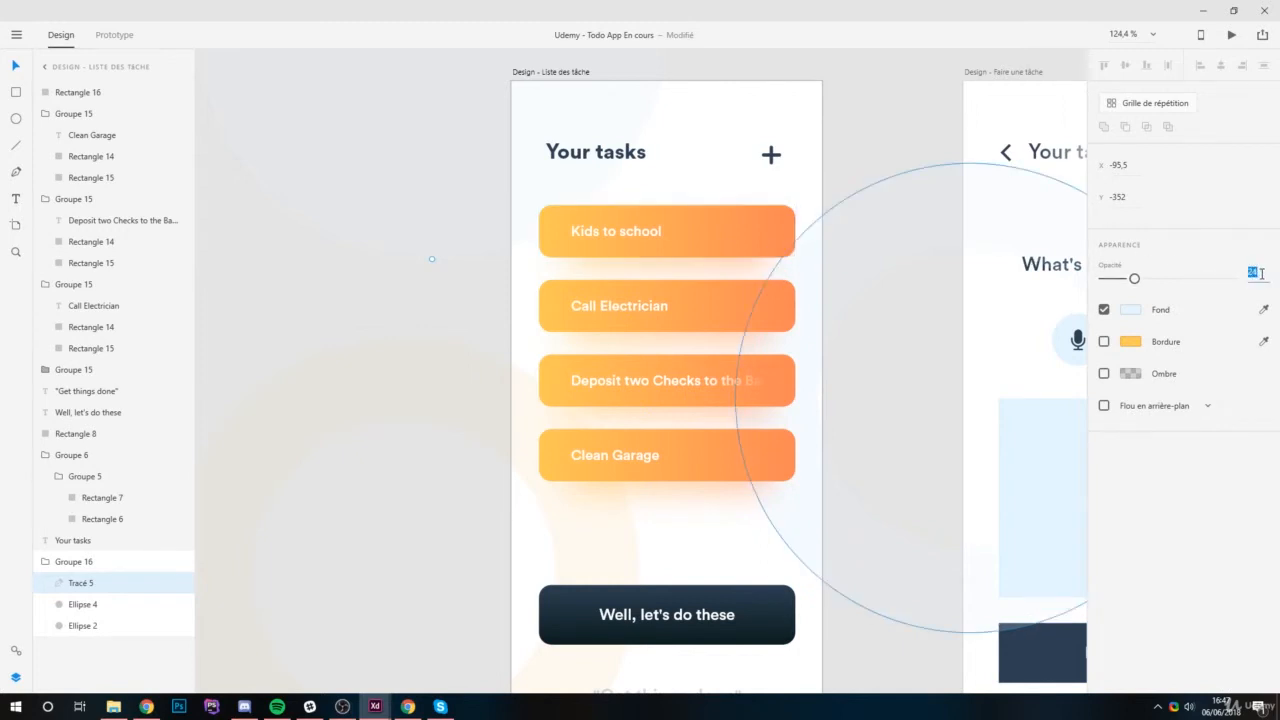
text(38)
key(Return)
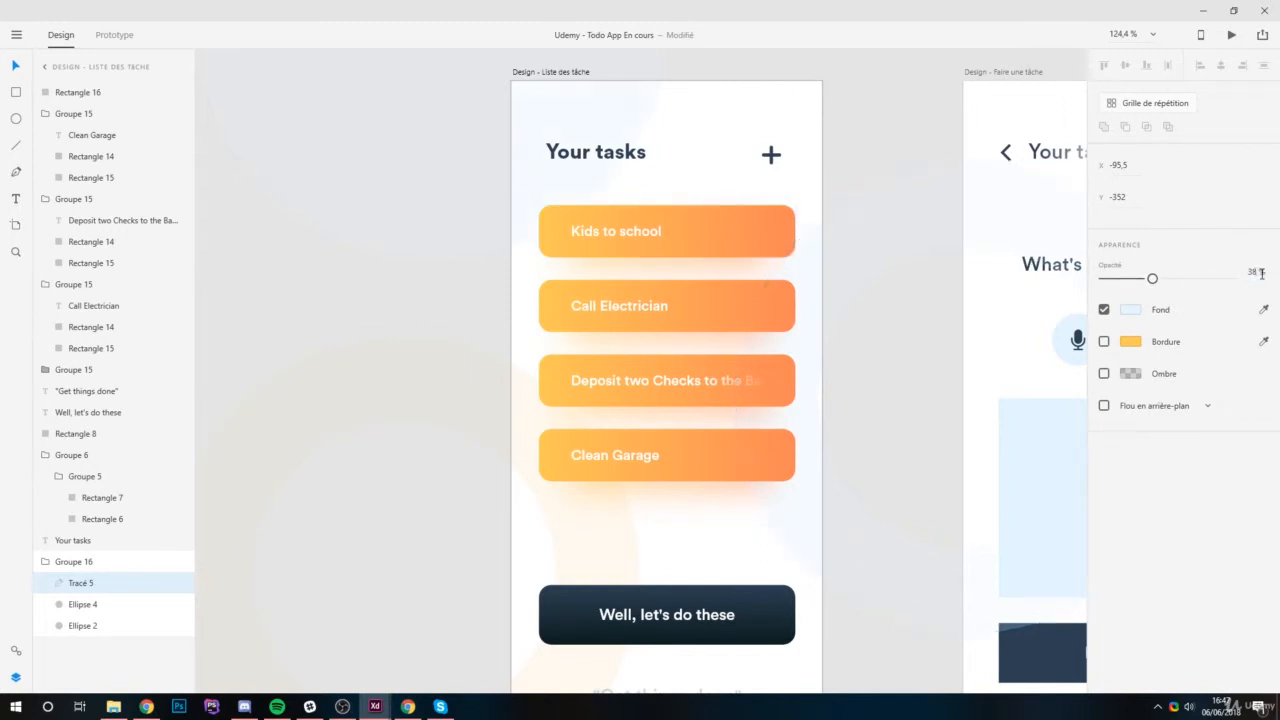
Set the yellow background ring's opacity to 12% and deselect it.
click(588, 527)
click(1255, 272)
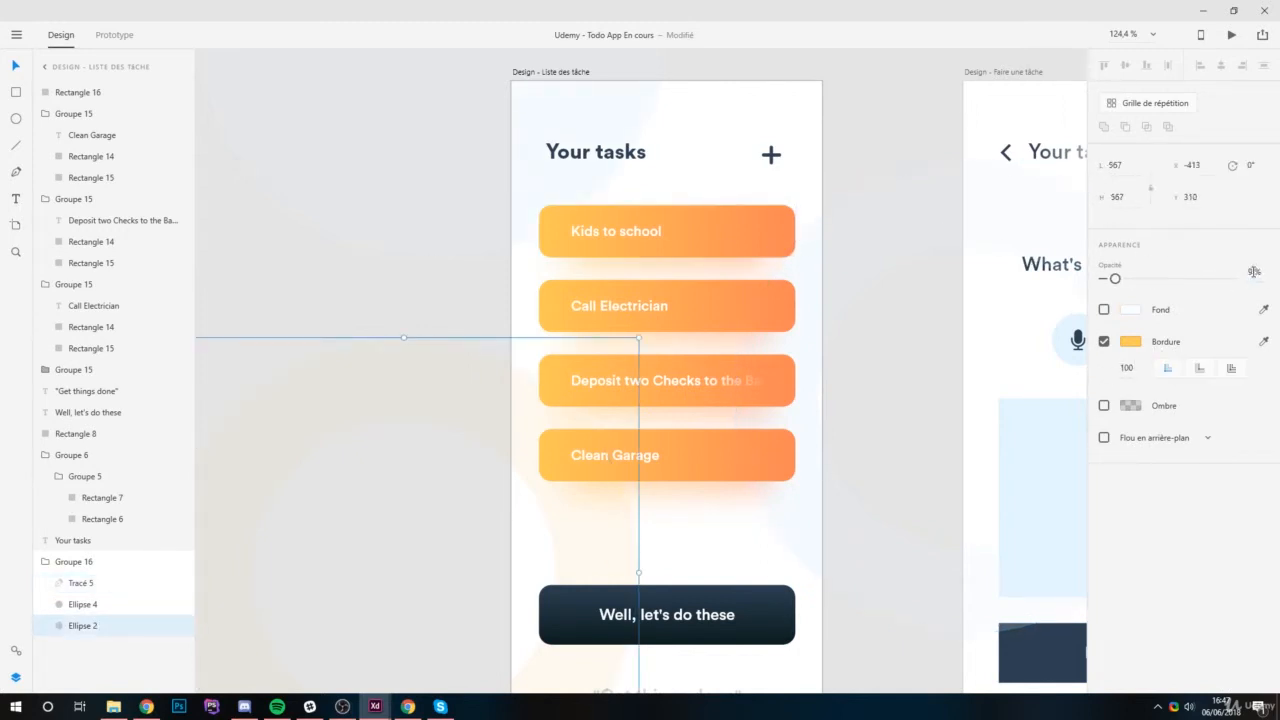
text(12)
key(Return)
scroll(751, 300, down, 2)
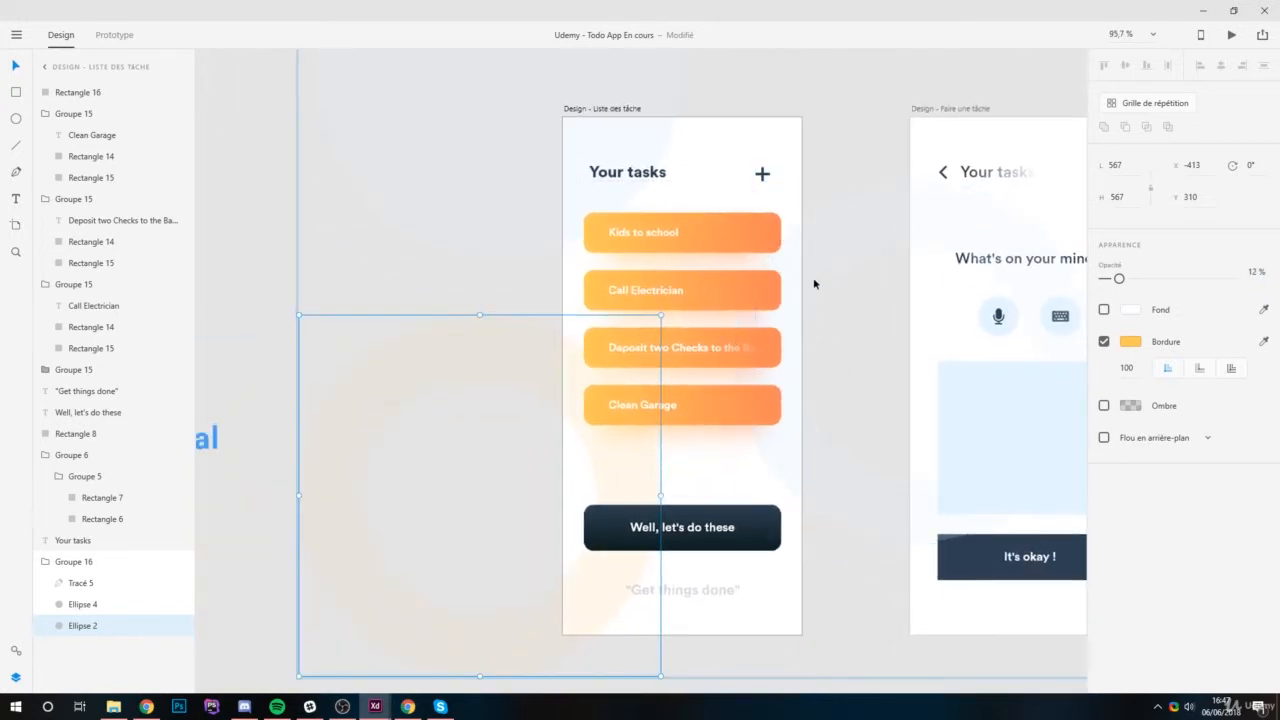
click(815, 129)
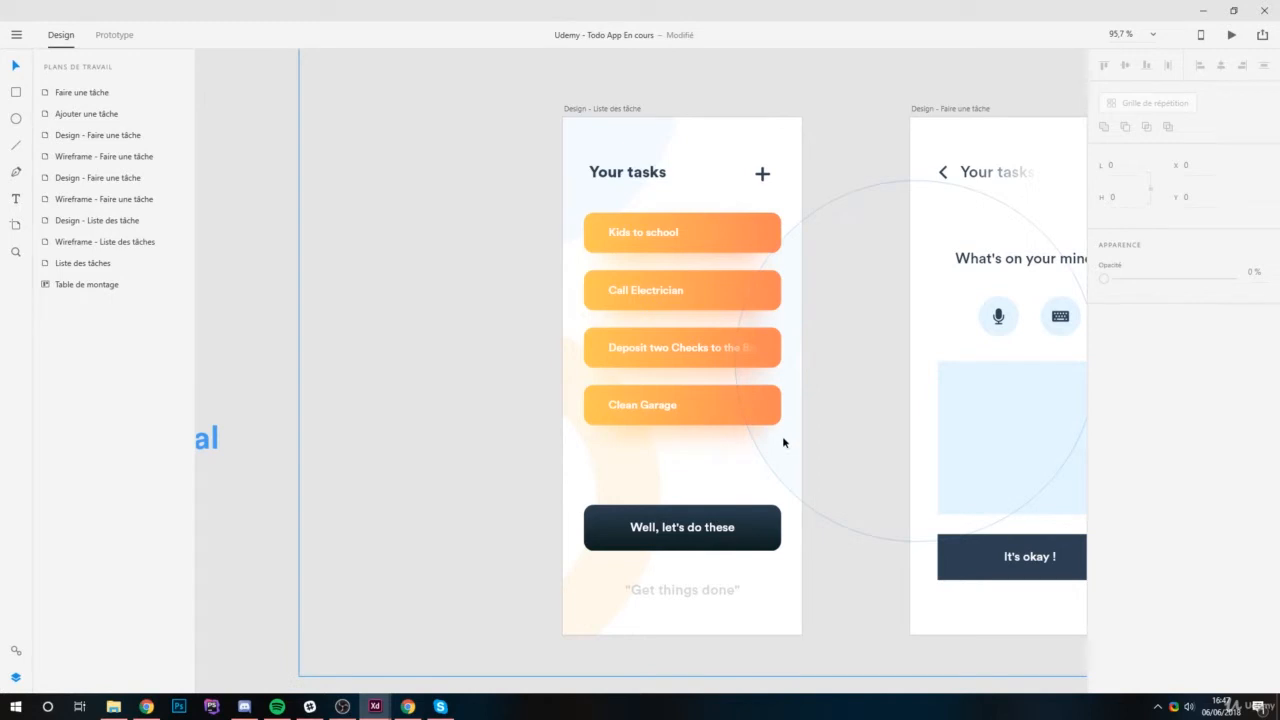
Switch to Chrome, search Google for "flaticon" and open the Flaticon website.
click(410, 708)
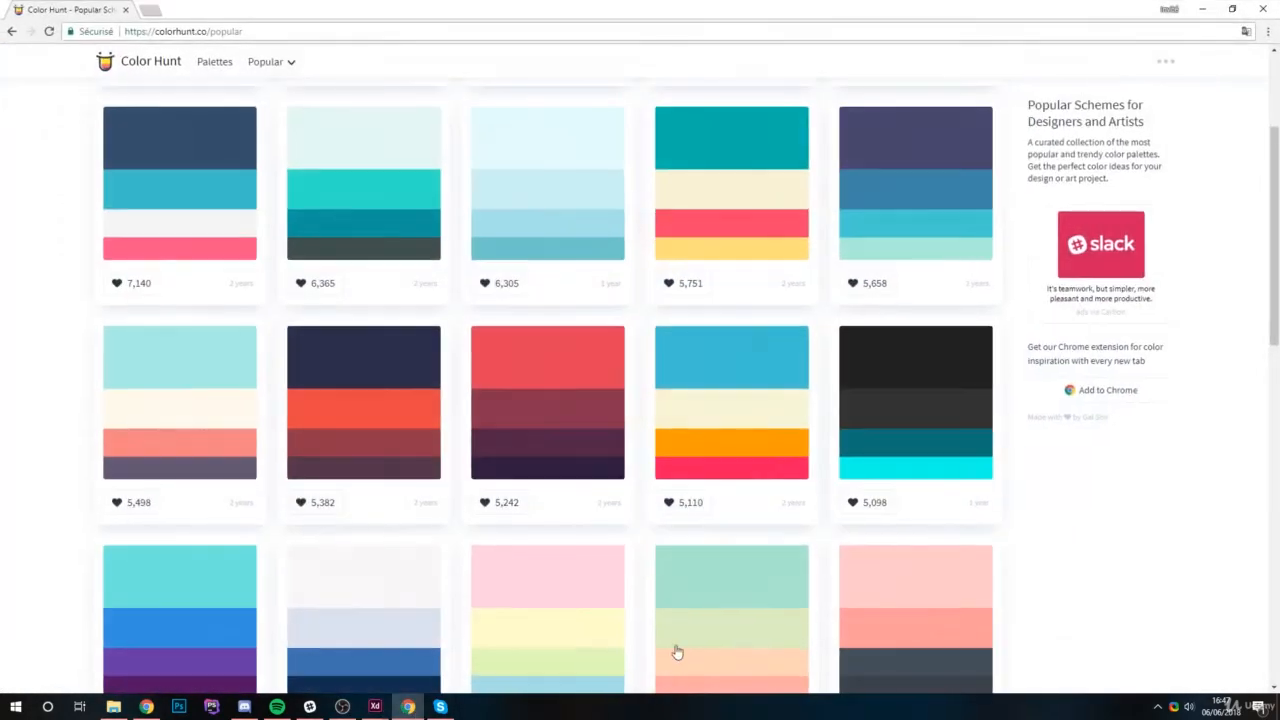
click(296, 38)
text(flat)
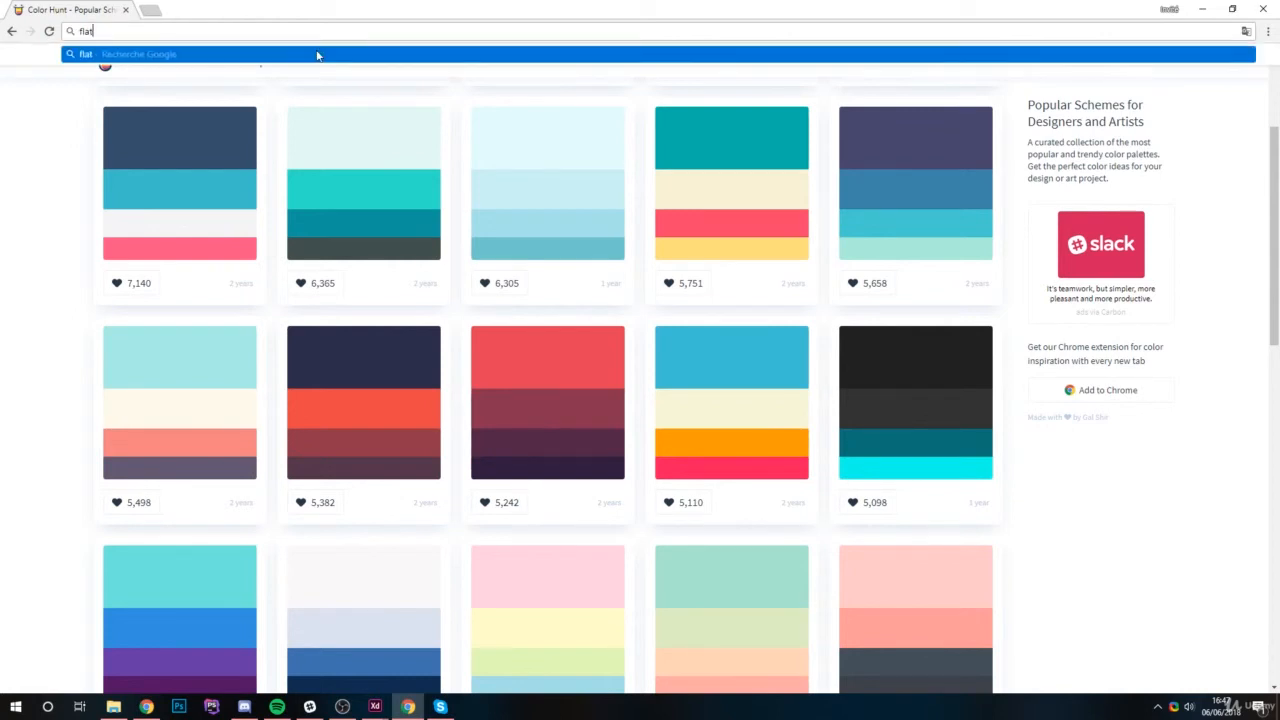
text(icon)
key(Return)
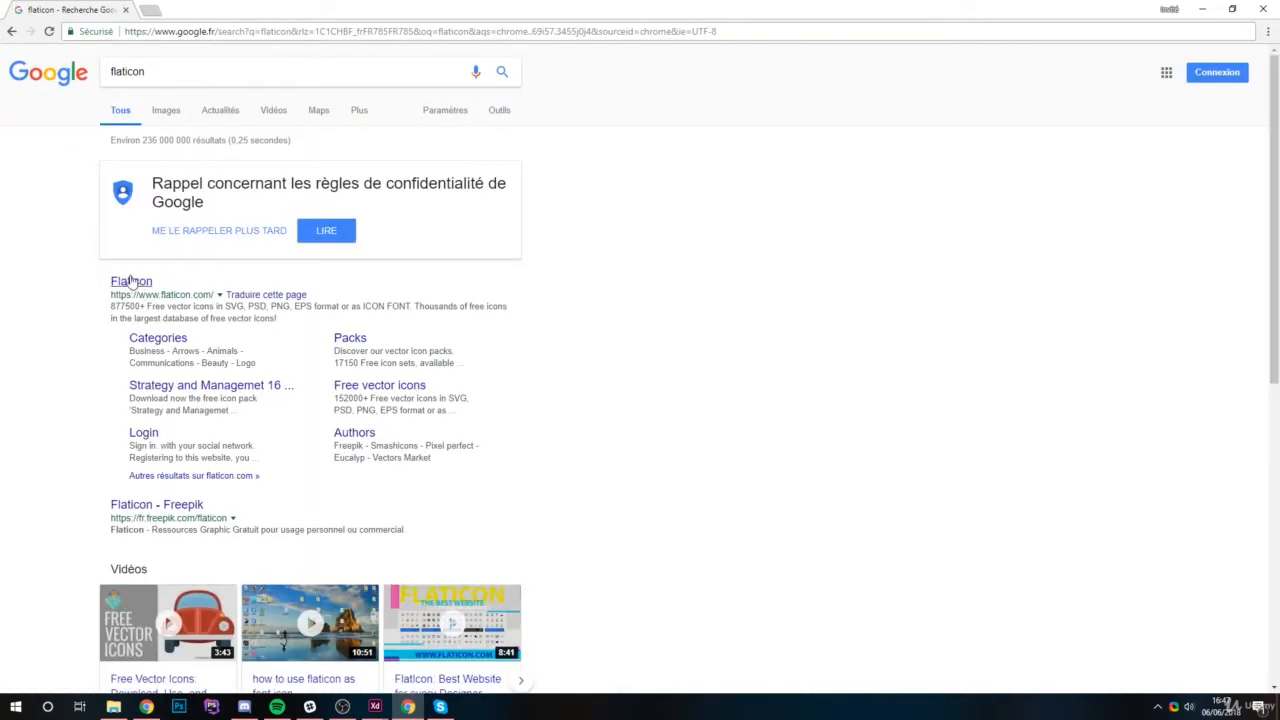
click(131, 281)
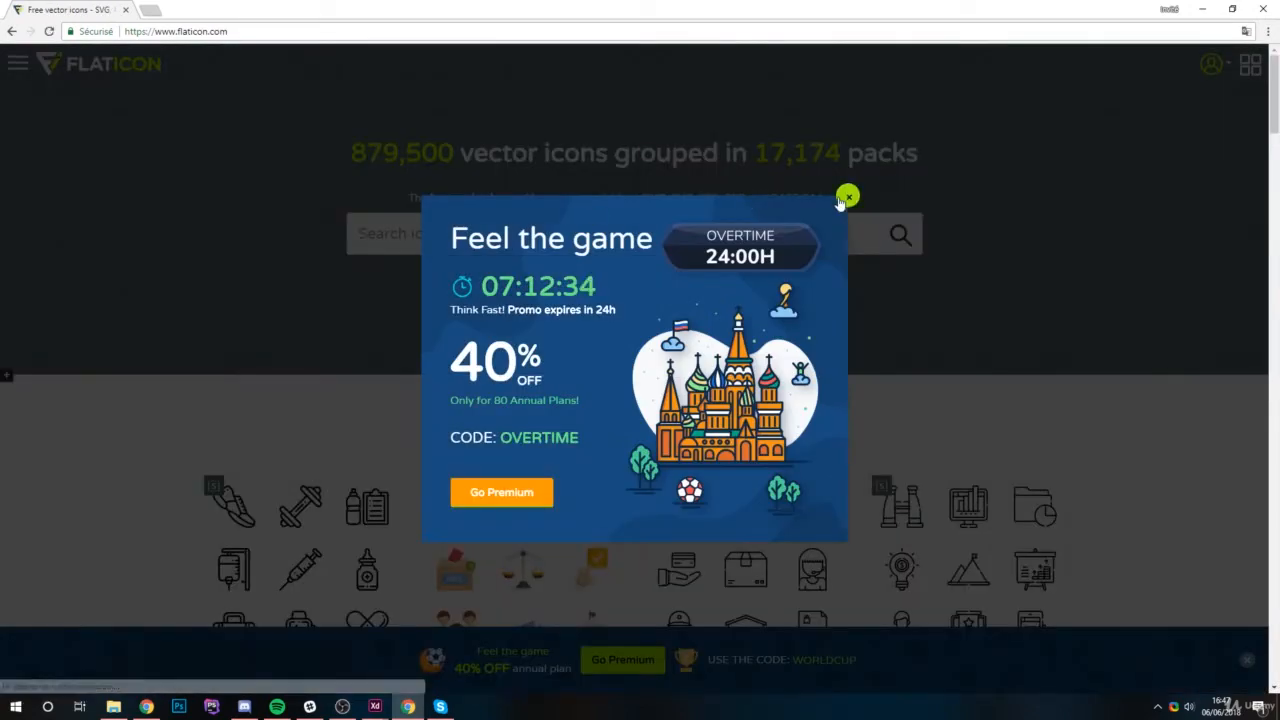
click(846, 197)
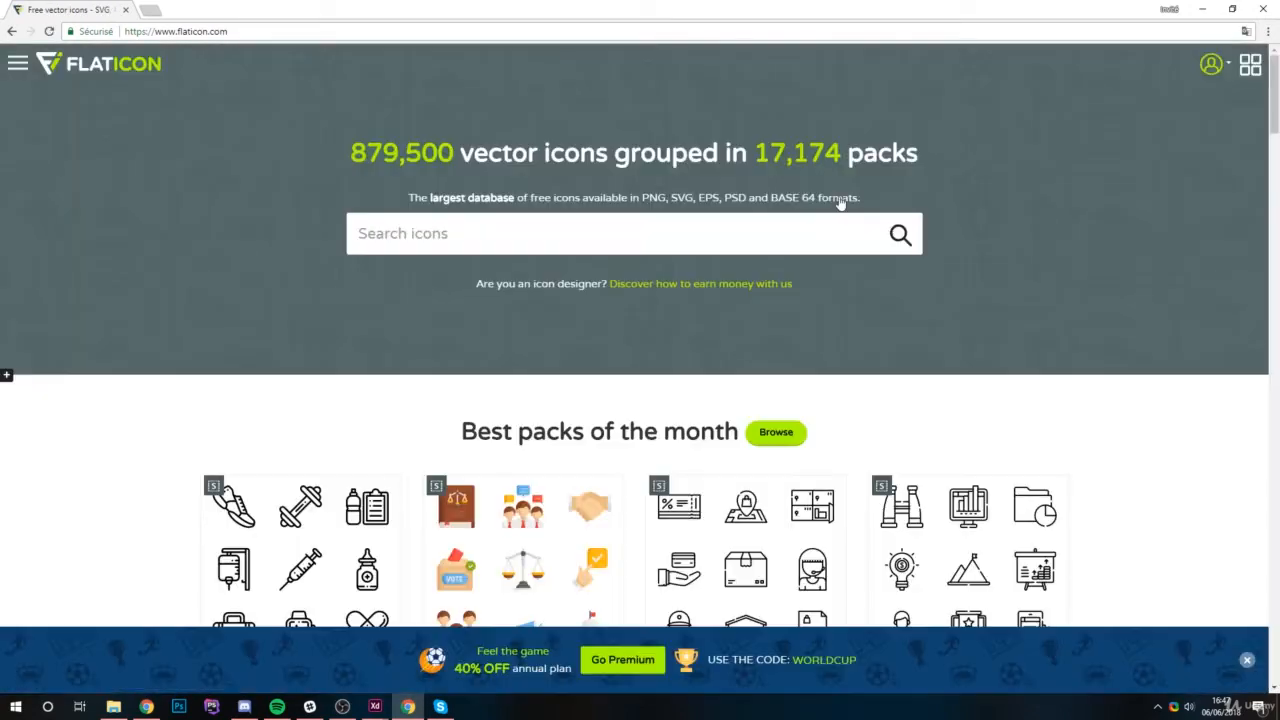
Search Flaticon for "info" icons and browse the results for a simple circled one.
click(548, 236)
text(info)
key(Return)
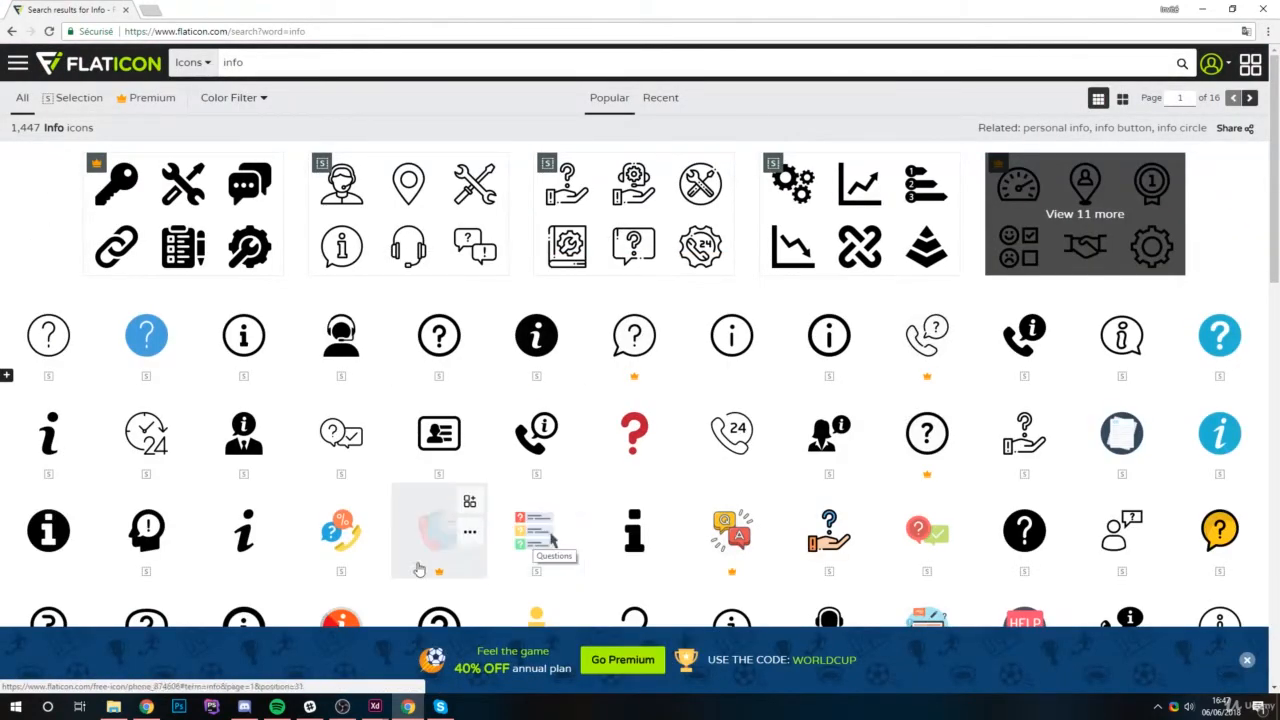
scroll(365, 562, down, 1)
scroll(365, 562, down, 1)
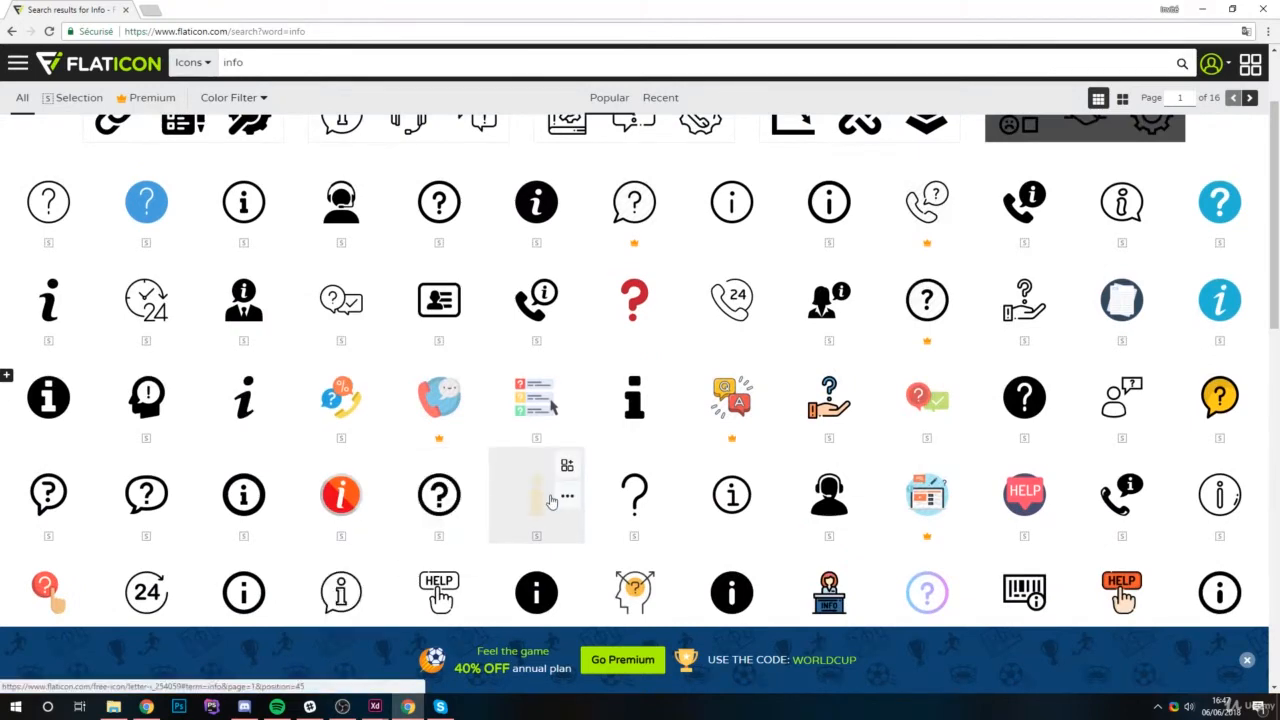
scroll(551, 500, down, 1)
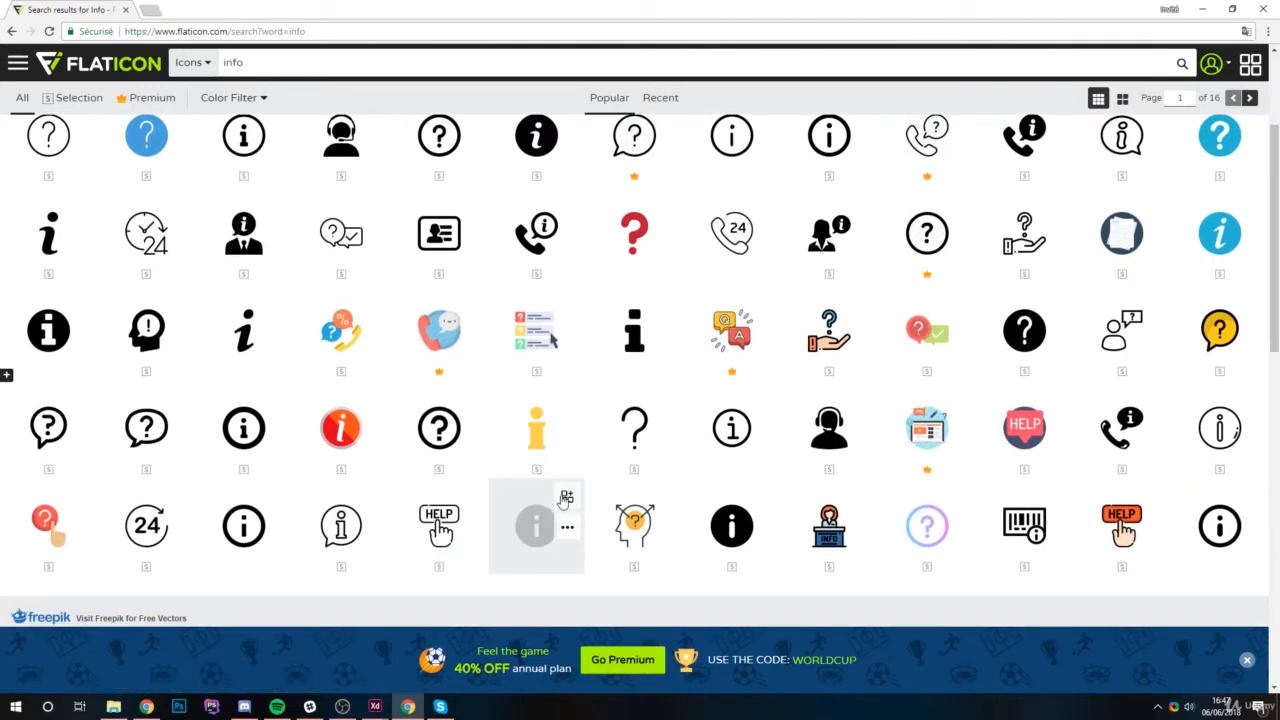
scroll(600, 560, down, 2)
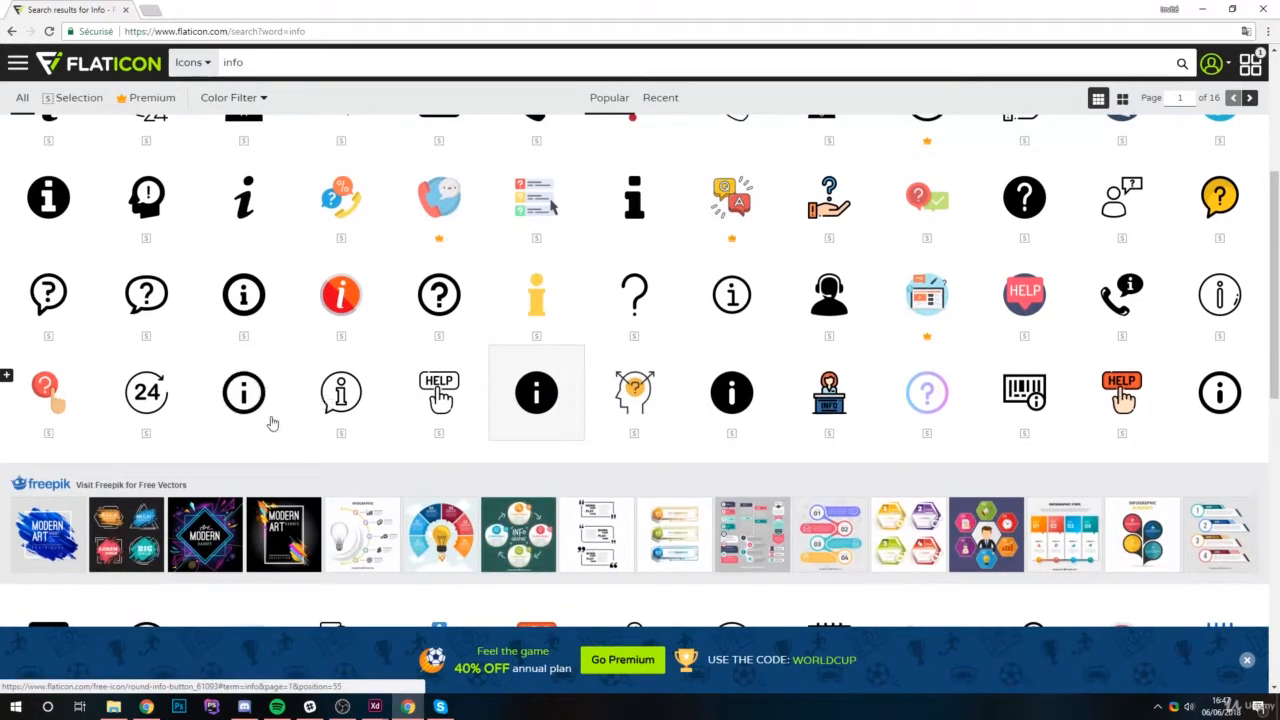
Open the Round info button icon, close the advertising window, and download the icon as an SVG in white.
click(265, 384)
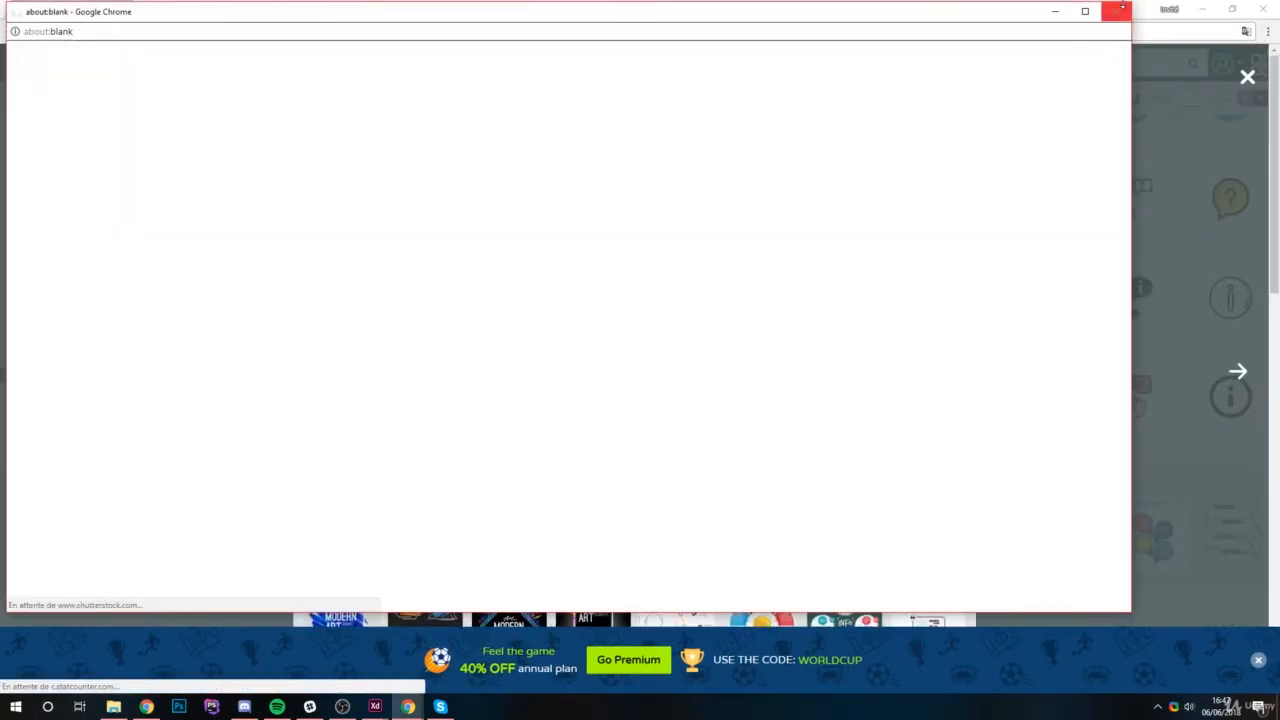
click(1116, 12)
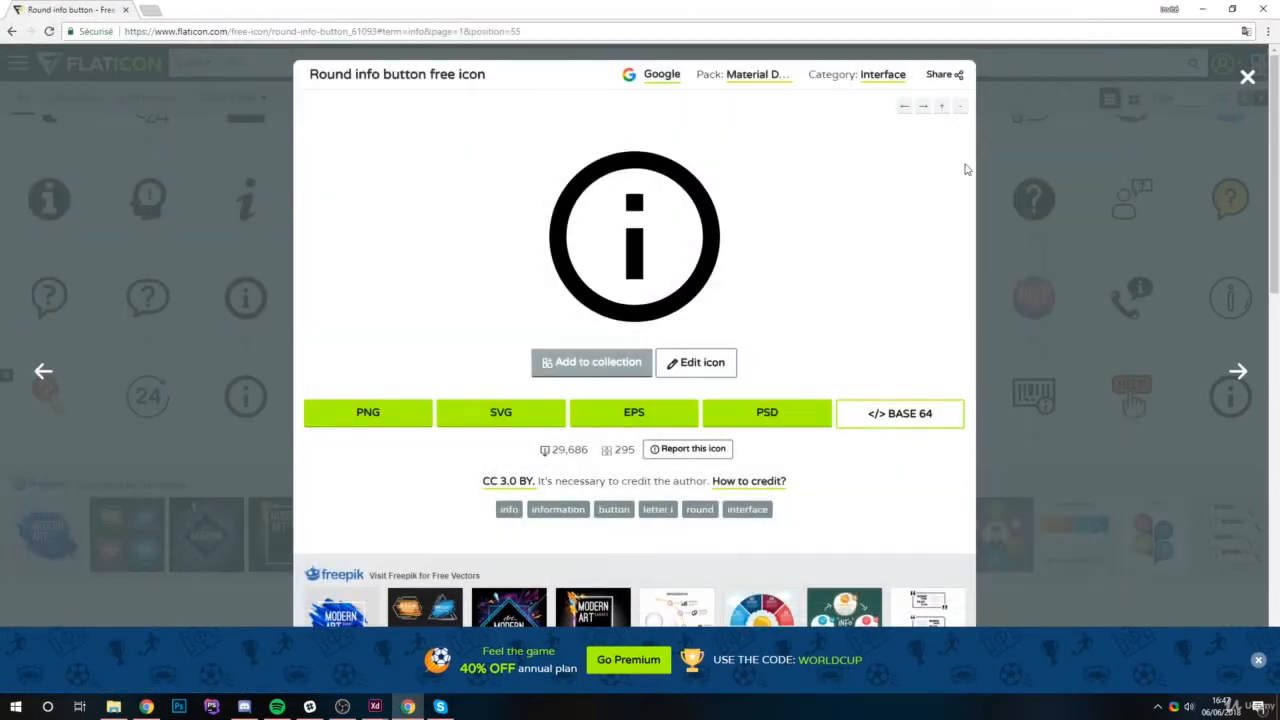
click(558, 424)
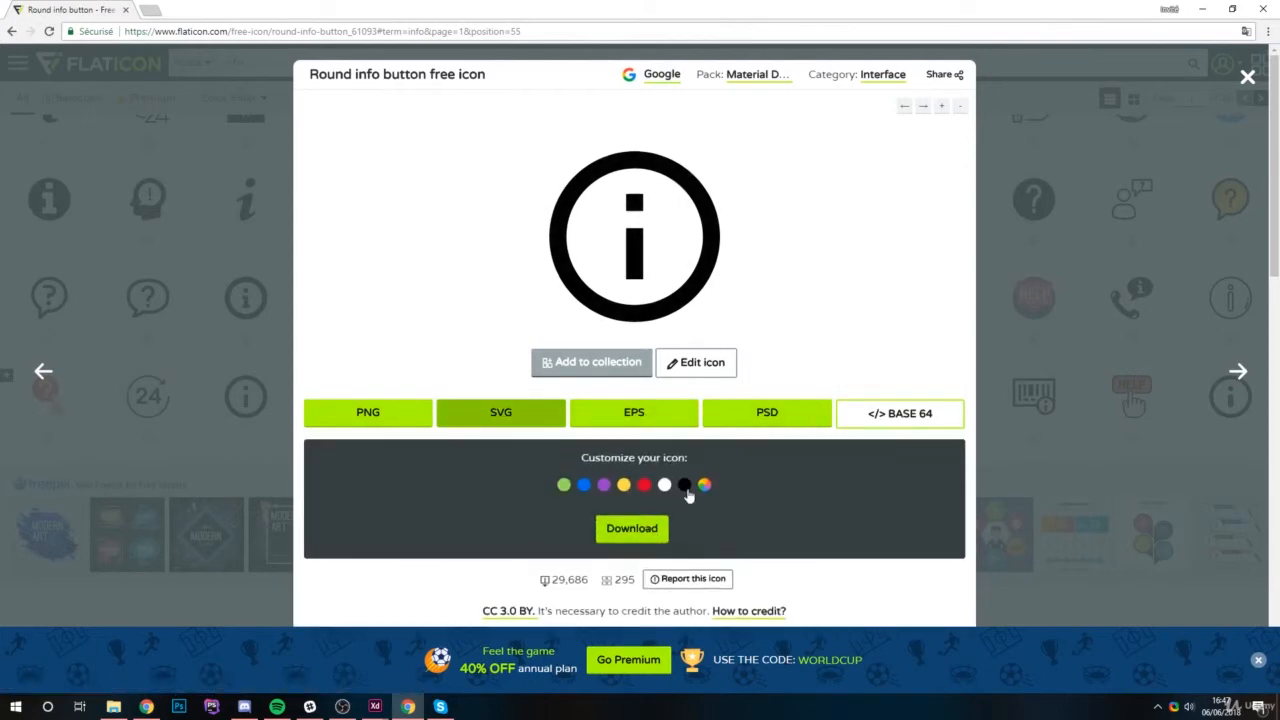
click(664, 485)
click(642, 528)
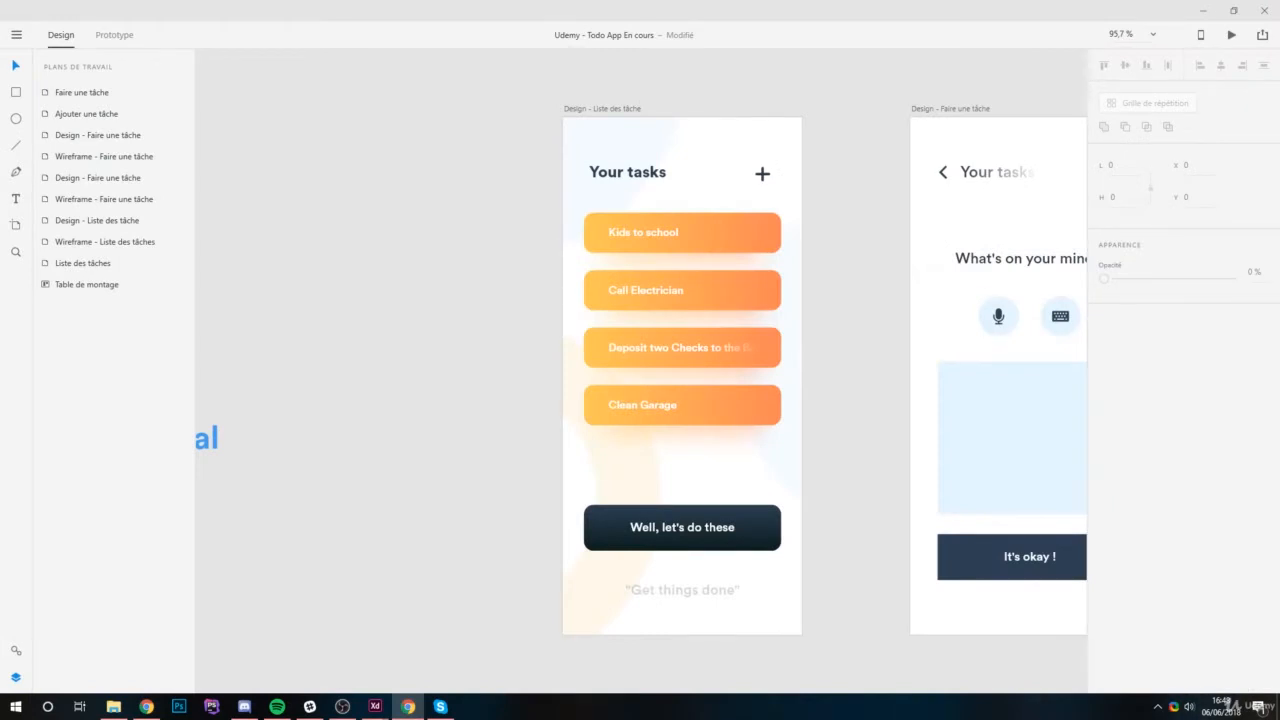
Bring the downloaded round-info-button icon into the XD task list artboard and place it on the "Kids to school" card.
drag(975, 485, 700, 175)
drag(755, 247, 580, 266)
key(alt)
drag(851, 190, 703, 309)
scroll(708, 317, up, 2)
scroll(709, 317, up, 4)
drag(696, 390, 800, 126)
scroll(808, 195, down, 3)
scroll(818, 210, up, 2)
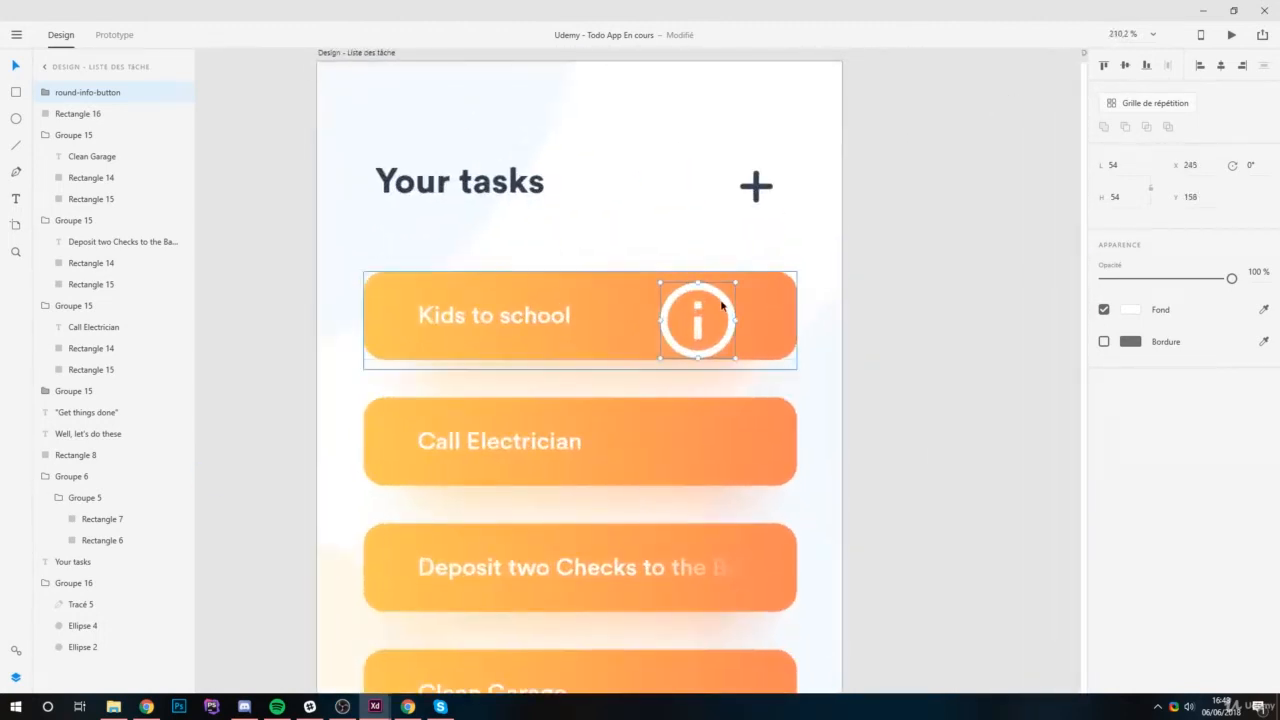
Scale the info icon down to about 25 by 25 and centre it vertically near the right end of the "Kids to school" card.
drag(736, 279, 764, 301)
scroll(766, 302, up, 5)
key(Up)
key(Up)
key(Left)
key(Left)
key(Left)
key(Left)
key(Left)
scroll(763, 325, down, 4)
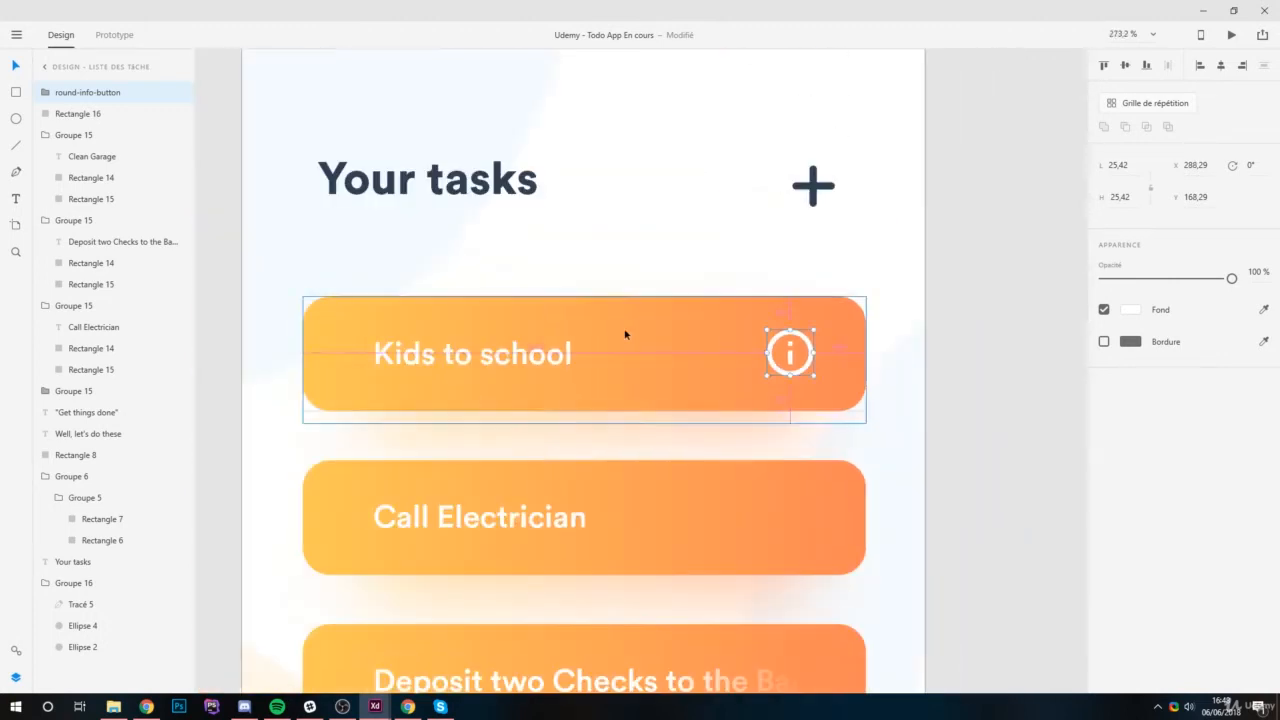
Nudge the info icon left to about X 283 within the "Kids to school" card and deselect it.
key(Left)
key(Left)
key(Left)
key(Left)
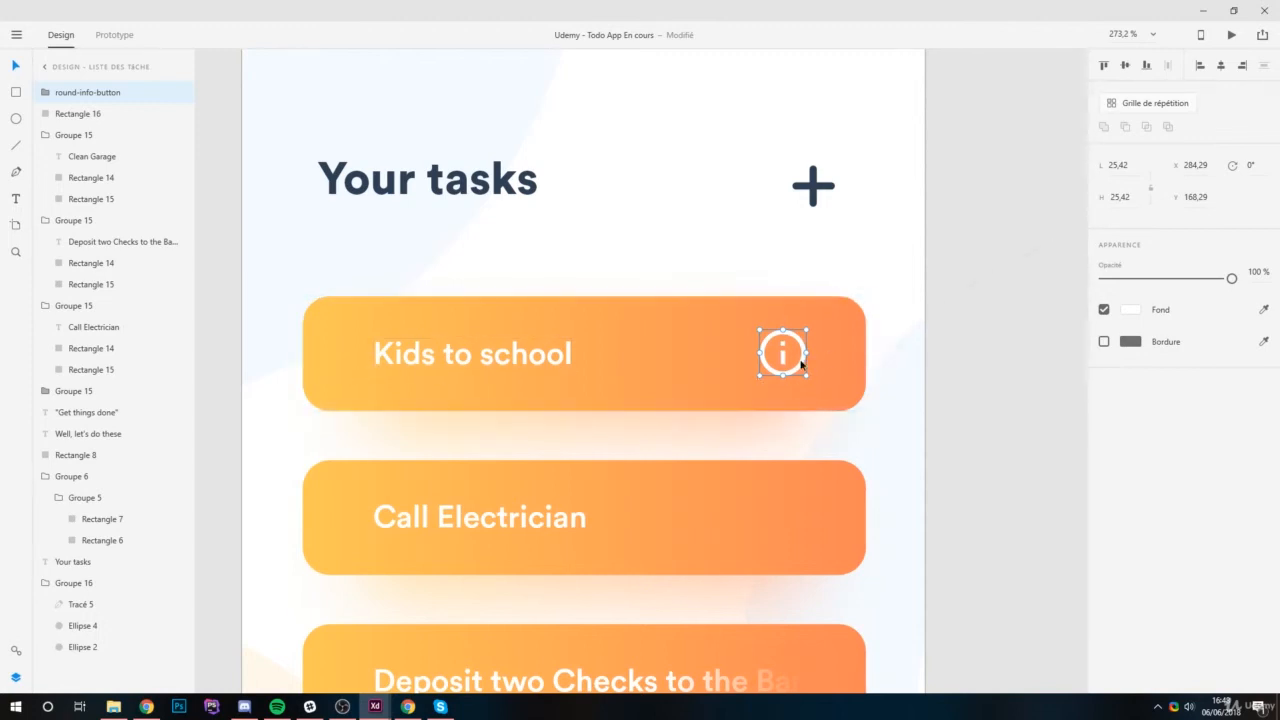
key(Left)
key(Left)
ctrl+scroll(908, 369, down, 3)
ctrl+scroll(891, 375, up, 3)
key(Right)
key(Right)
key(Left)
ctrl+scroll(722, 352, down, 4)
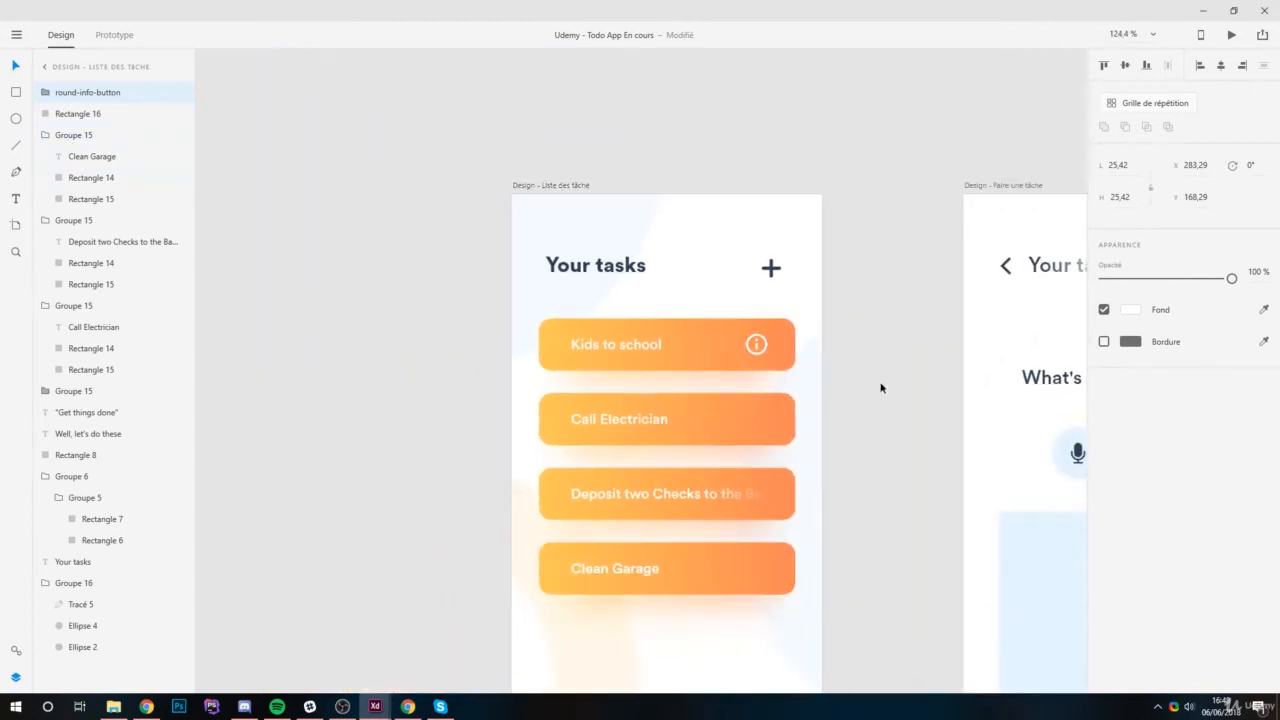
click(880, 386)
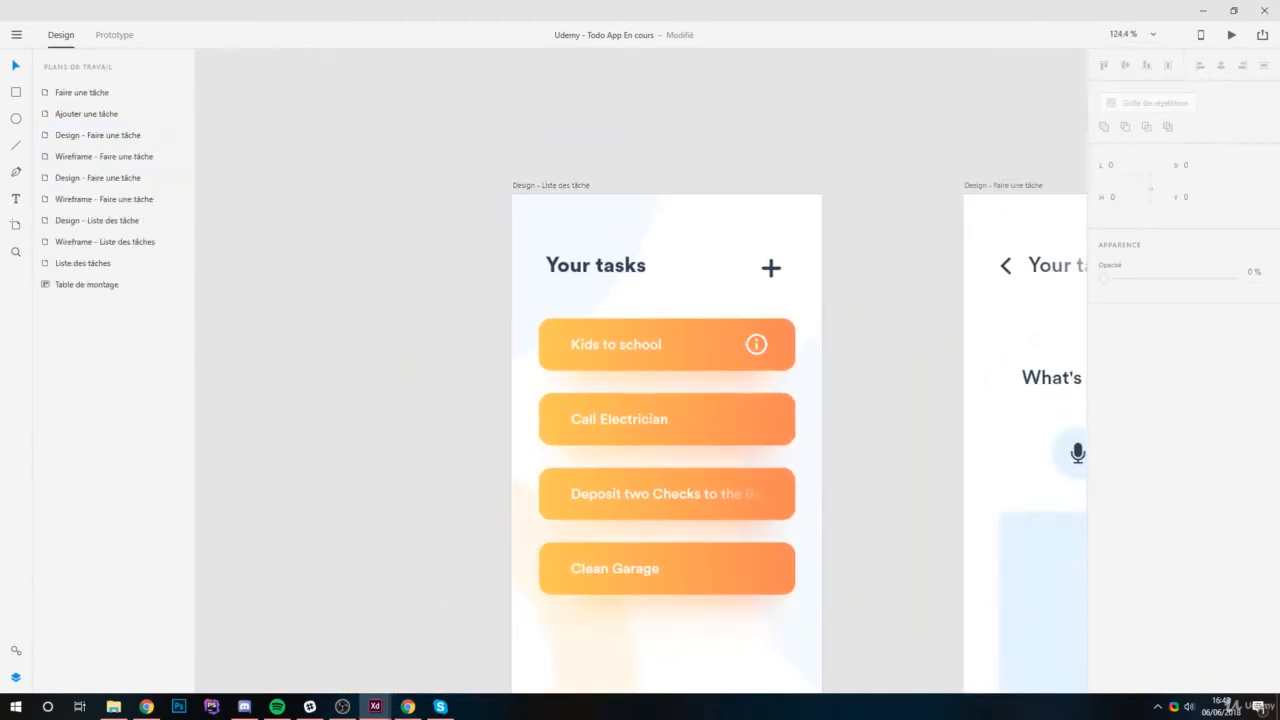
Duplicate the "Call Electrician" text inside its task card group.
ctrl+scroll(715, 448, up, 3)
ctrl+scroll(745, 446, up, 1)
drag(743, 425, 730, 235)
ctrl+scroll(782, 379, down, 4)
ctrl+scroll(782, 376, up, 4)
drag(738, 325, 716, 520)
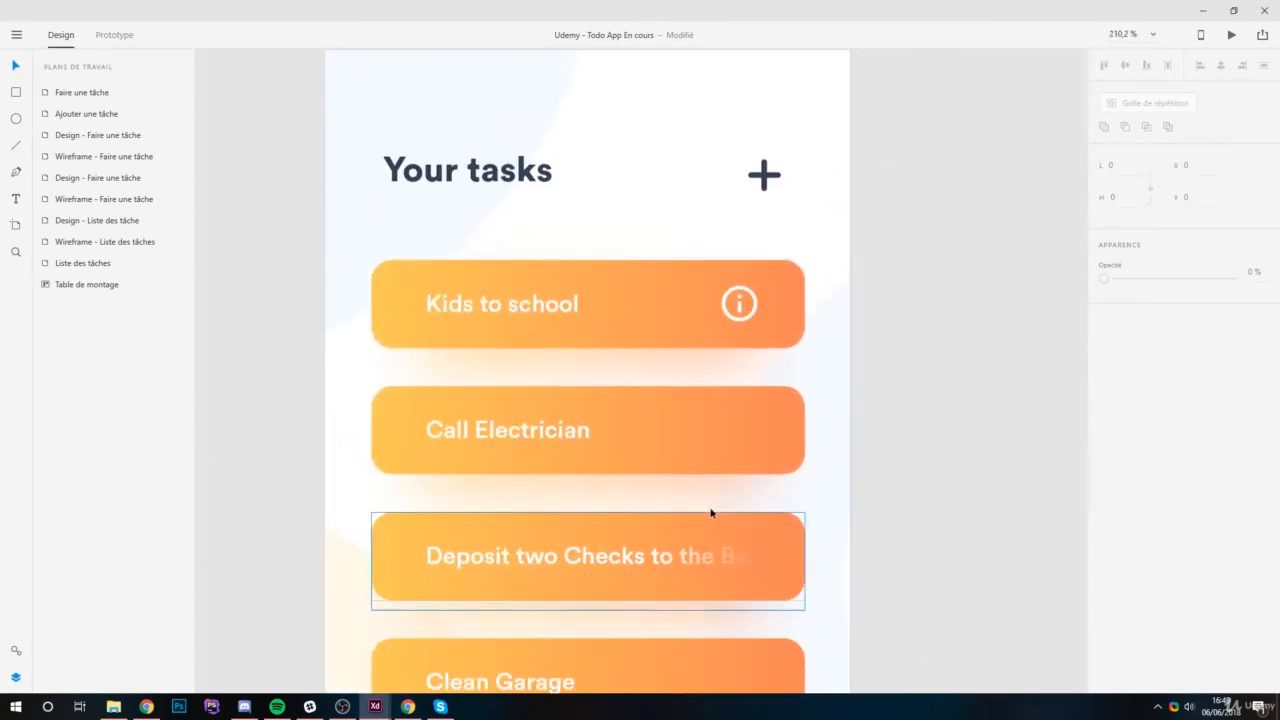
ctrl+scroll(749, 456, down, 1)
ctrl+scroll(749, 456, up, 1)
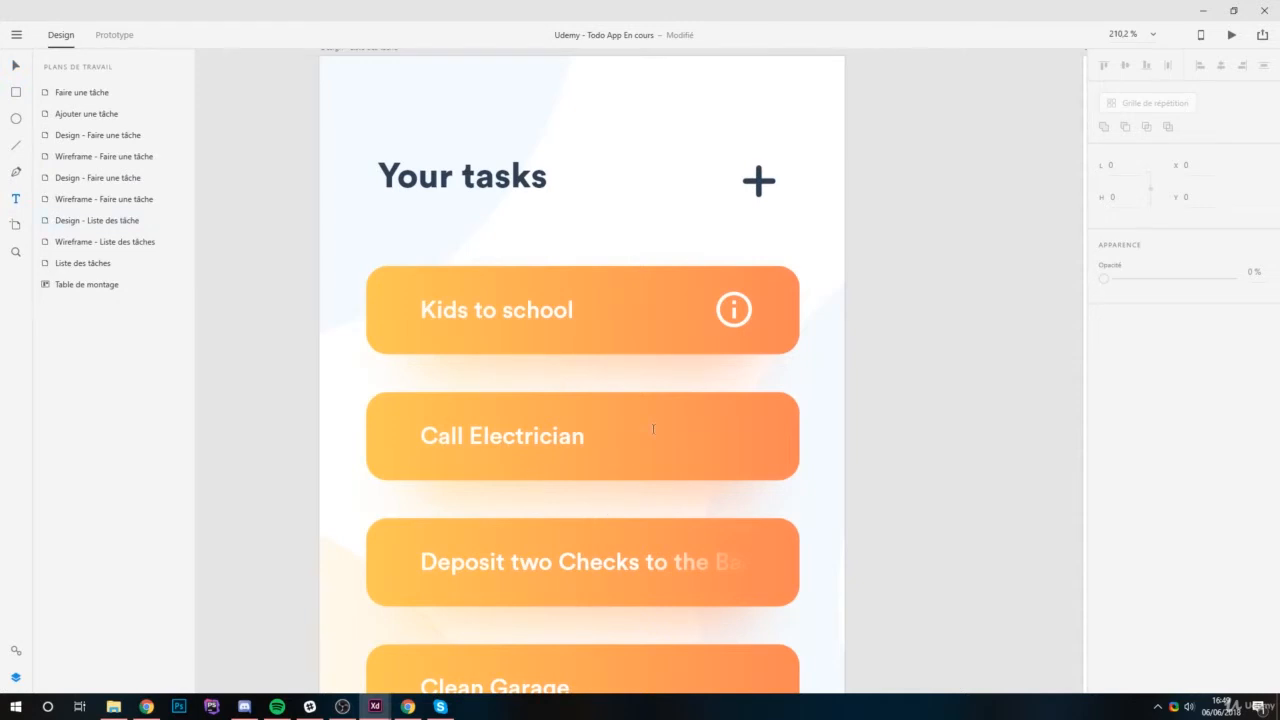
click(485, 430)
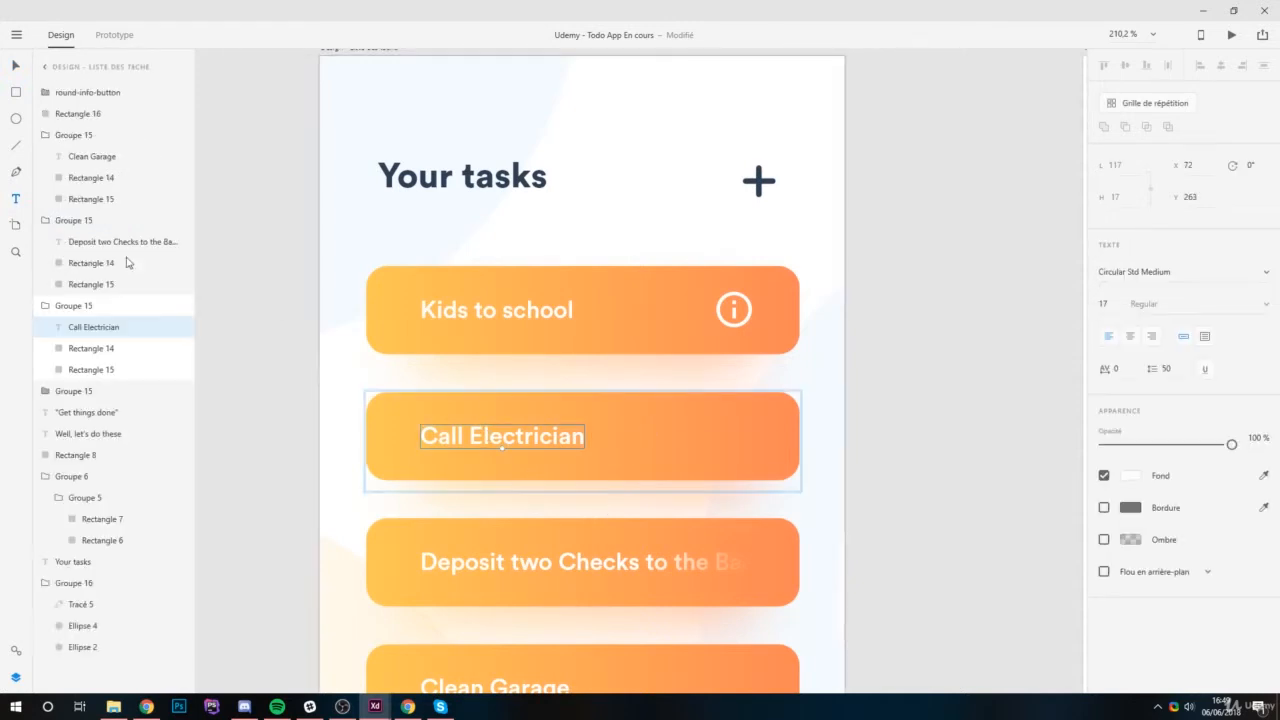
click(484, 450)
click(88, 330)
key(ctrl+d)
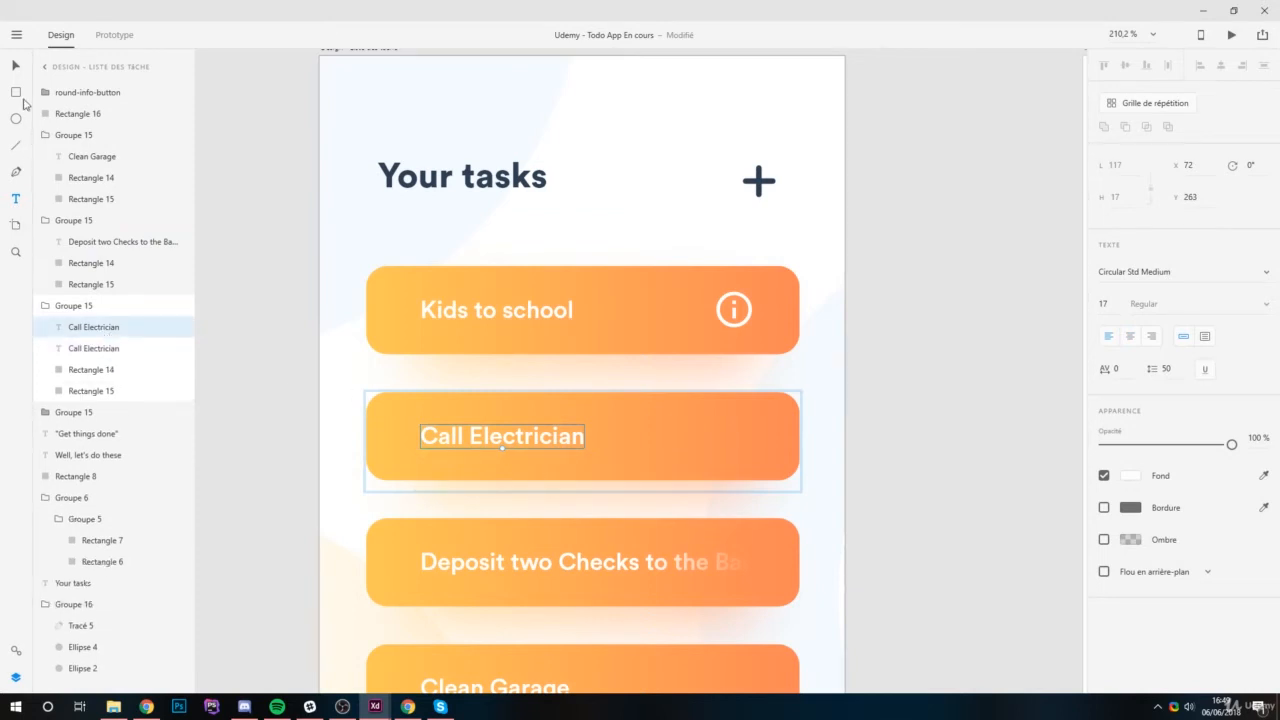
Move the duplicated text to the right of the original label, at about X 198, Y 263.
key(Up)
key(Up)
key(Up)
key(Up)
key(ctrl+z)
drag(460, 438, 637, 438)
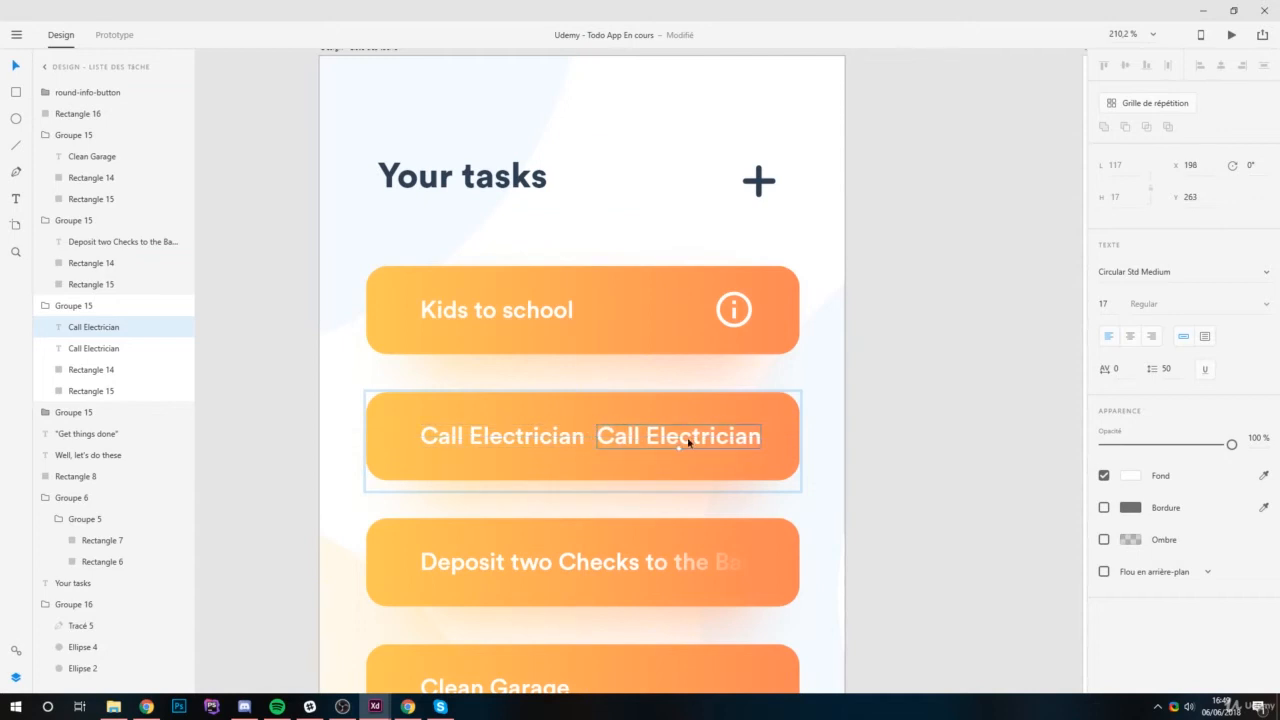
Replace the duplicated text with "5 hours left".
double_click(686, 440)
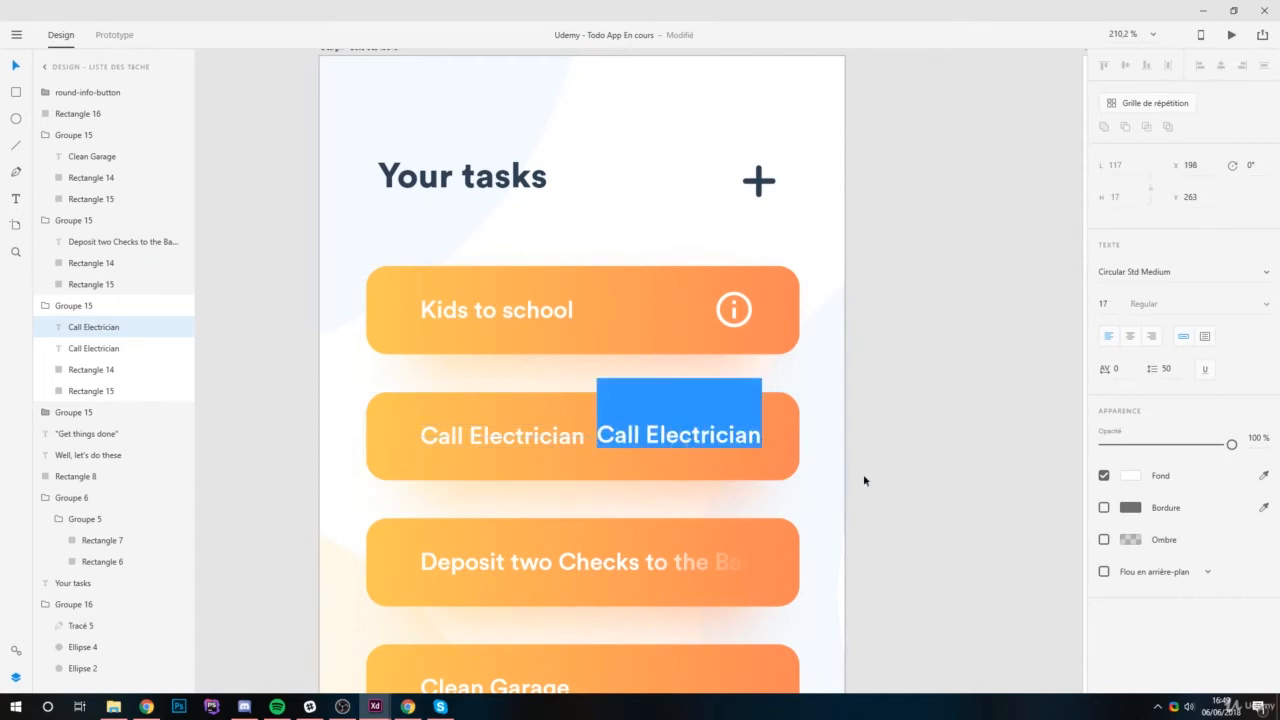
text(5 hours)
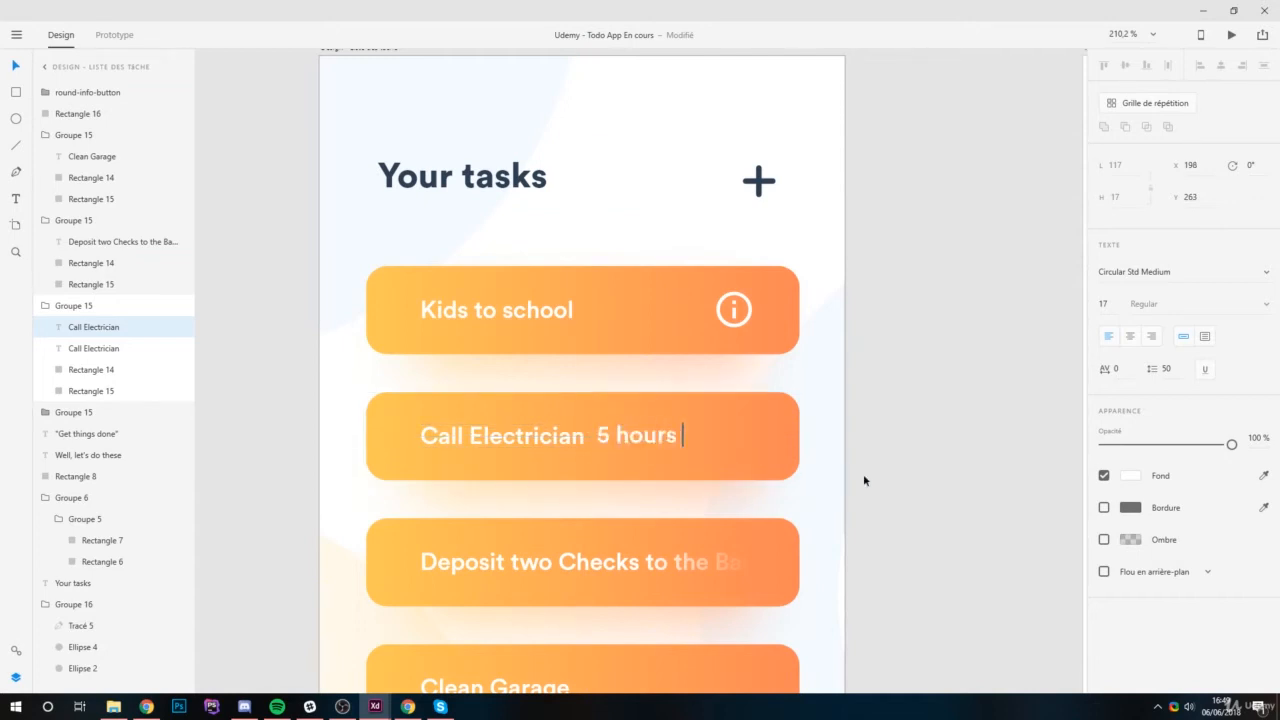
text( left)
Set the "5 hours left" text to font size 14 and its opacity to 41%.
key(ctrl+a)
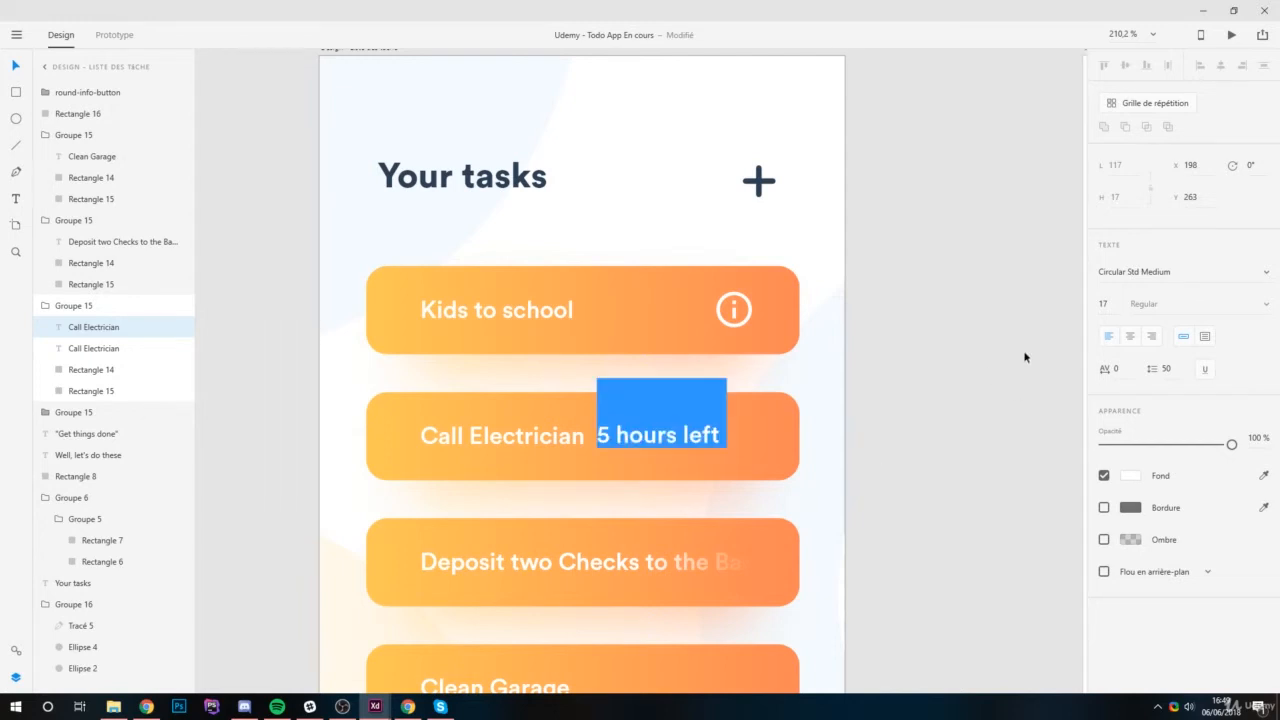
click(1105, 303)
text(14)
key(Return)
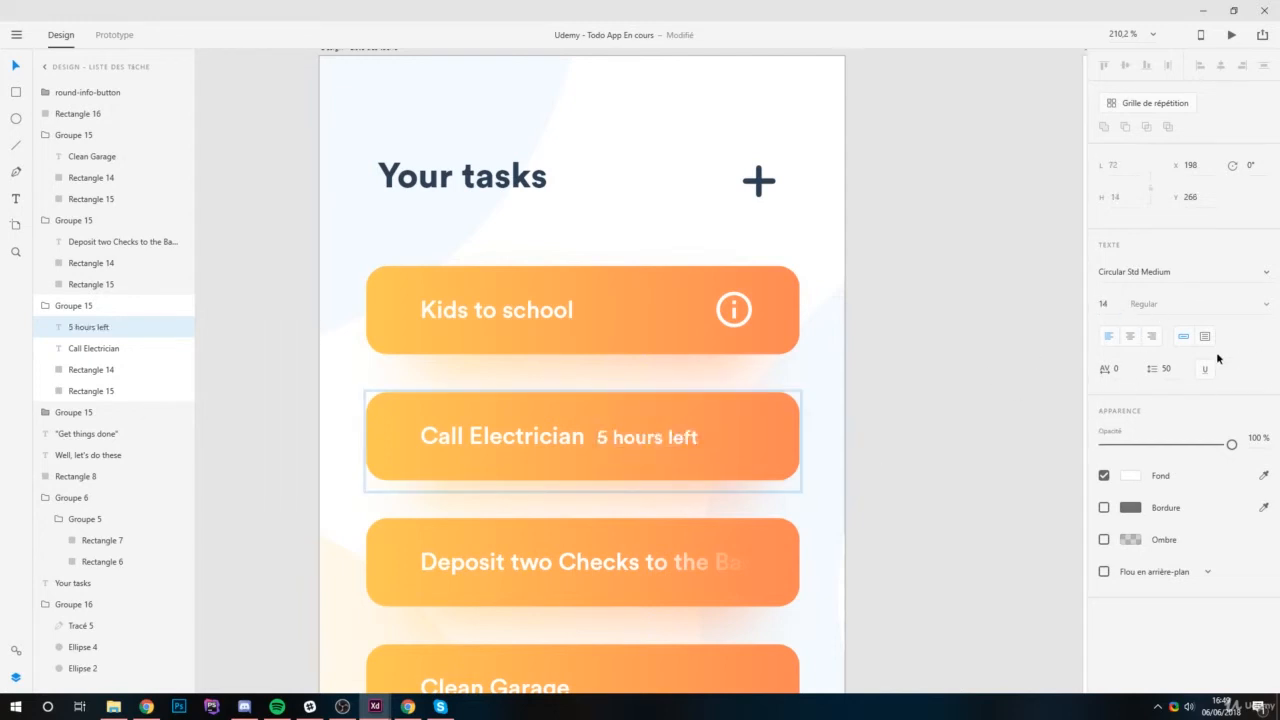
drag(1228, 450, 1157, 450)
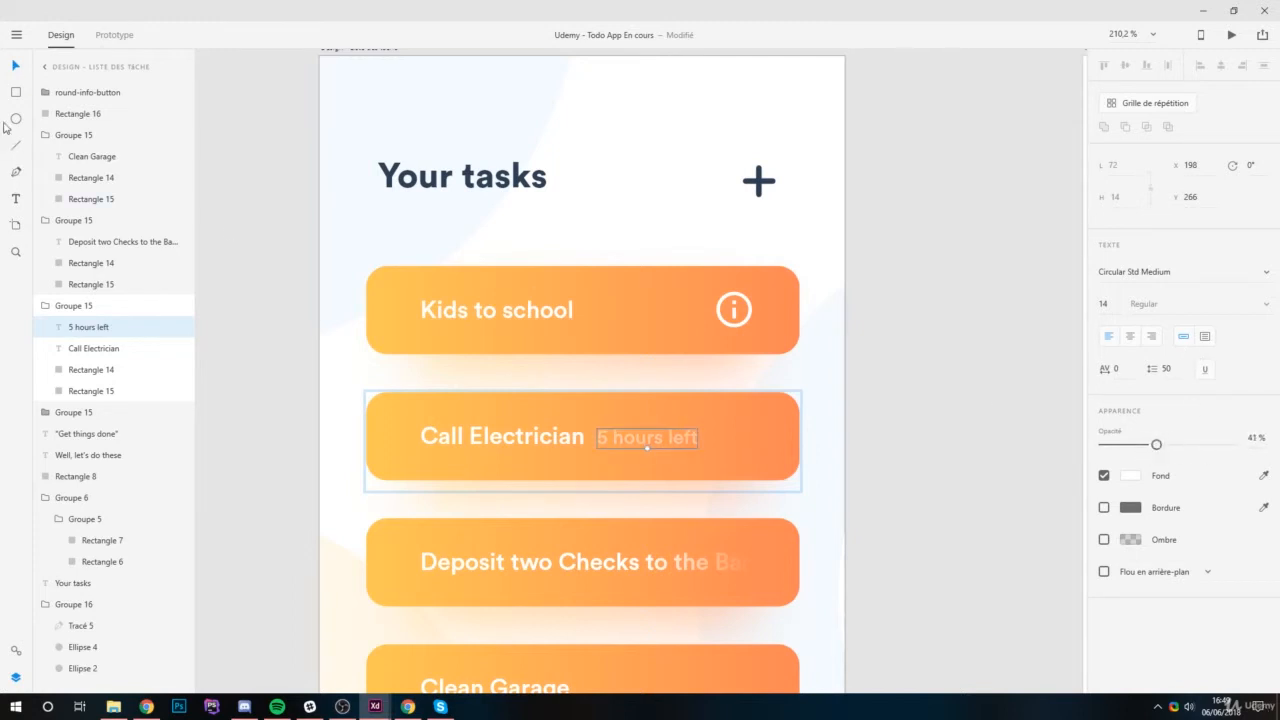
Move the "5 hours left" text toward the right end of the "Call Electrician" card, at about X 239, Y 265.
drag(662, 437, 731, 437)
click(886, 417)
scroll(883, 418, down, 5)
Change the font of the "5 hours left" text to Circular Std Book.
click(791, 425)
double_click(795, 425)
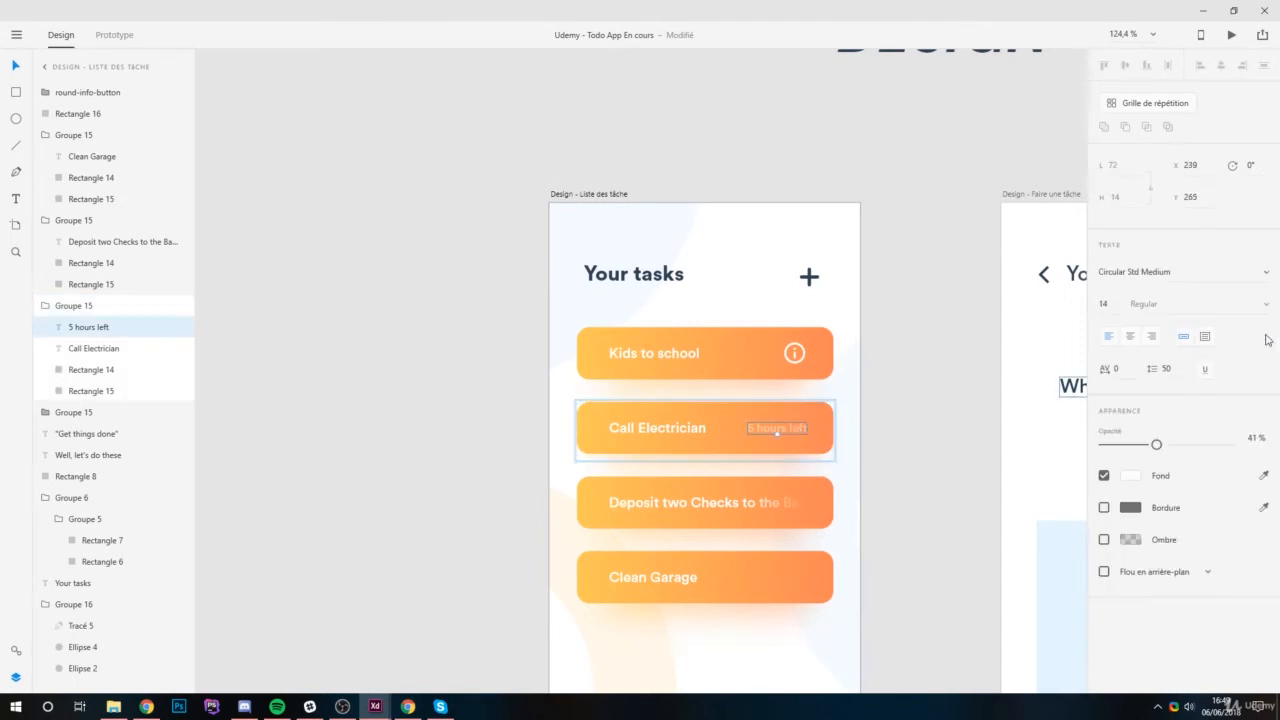
click(1267, 273)
click(1223, 330)
click(970, 428)
scroll(780, 386, up, 4)
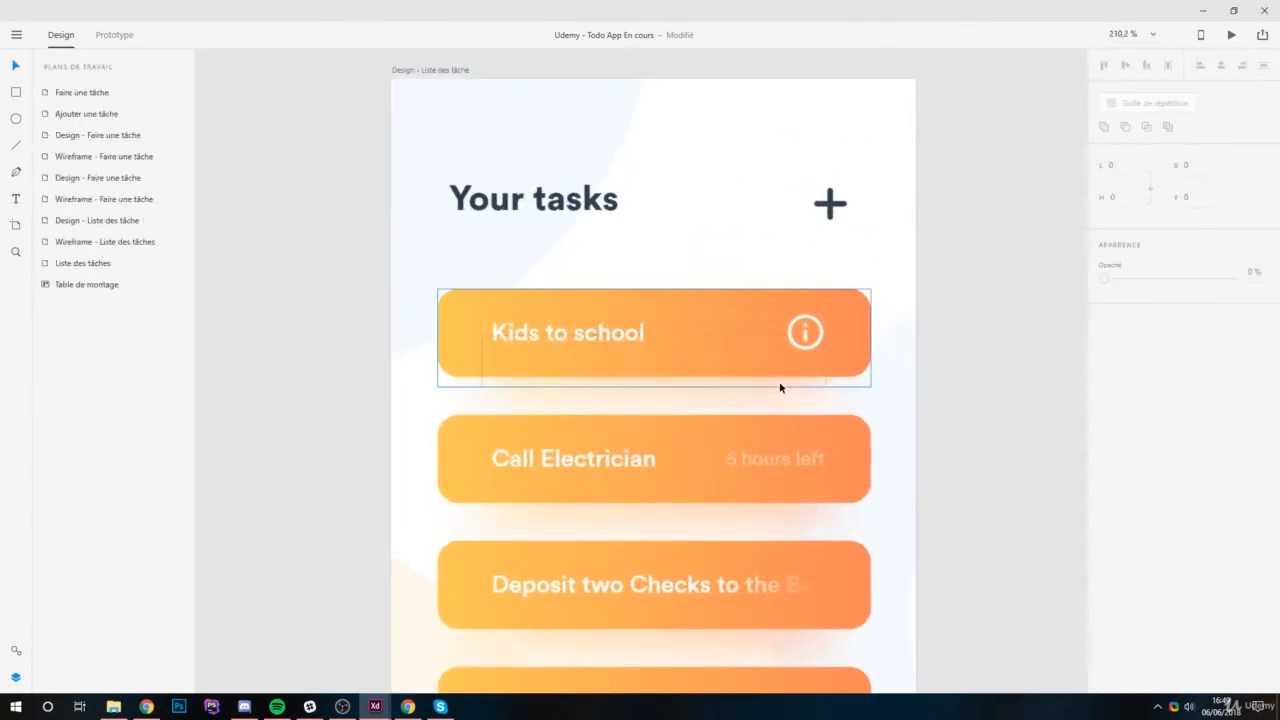
Set the "5 hours left" text's font back to Circular Std Medium.
double_click(808, 459)
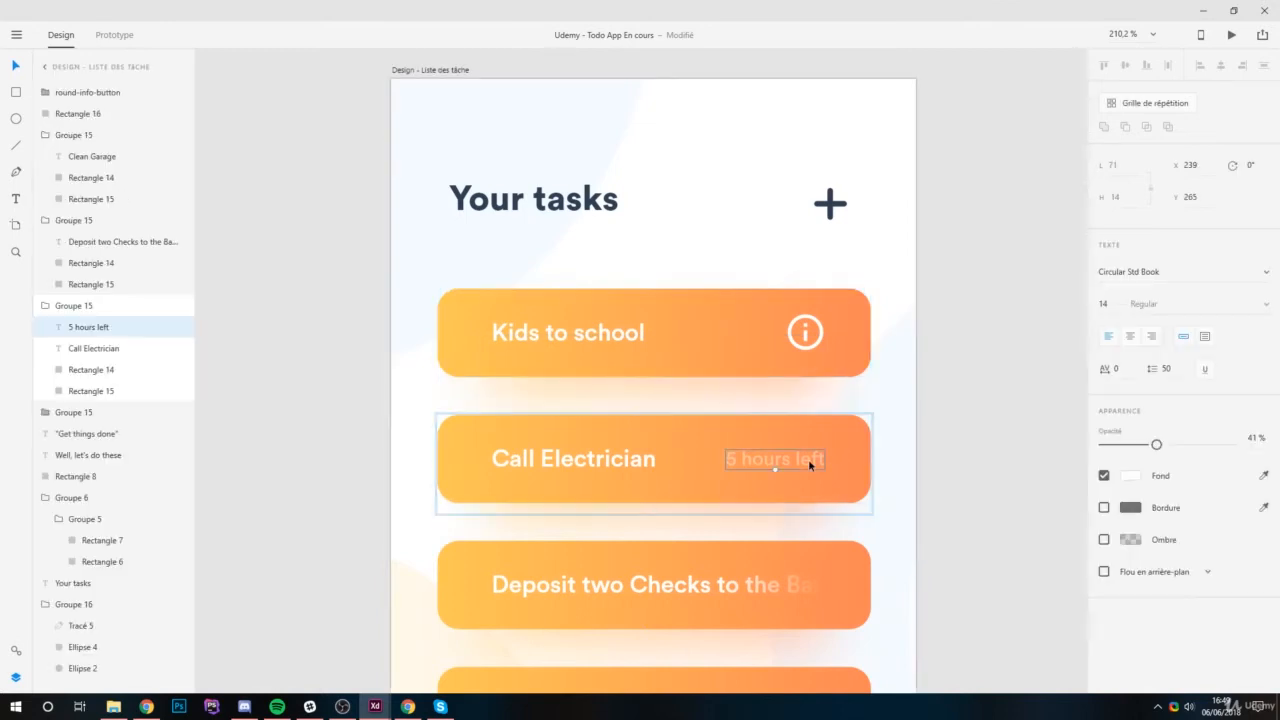
click(1264, 272)
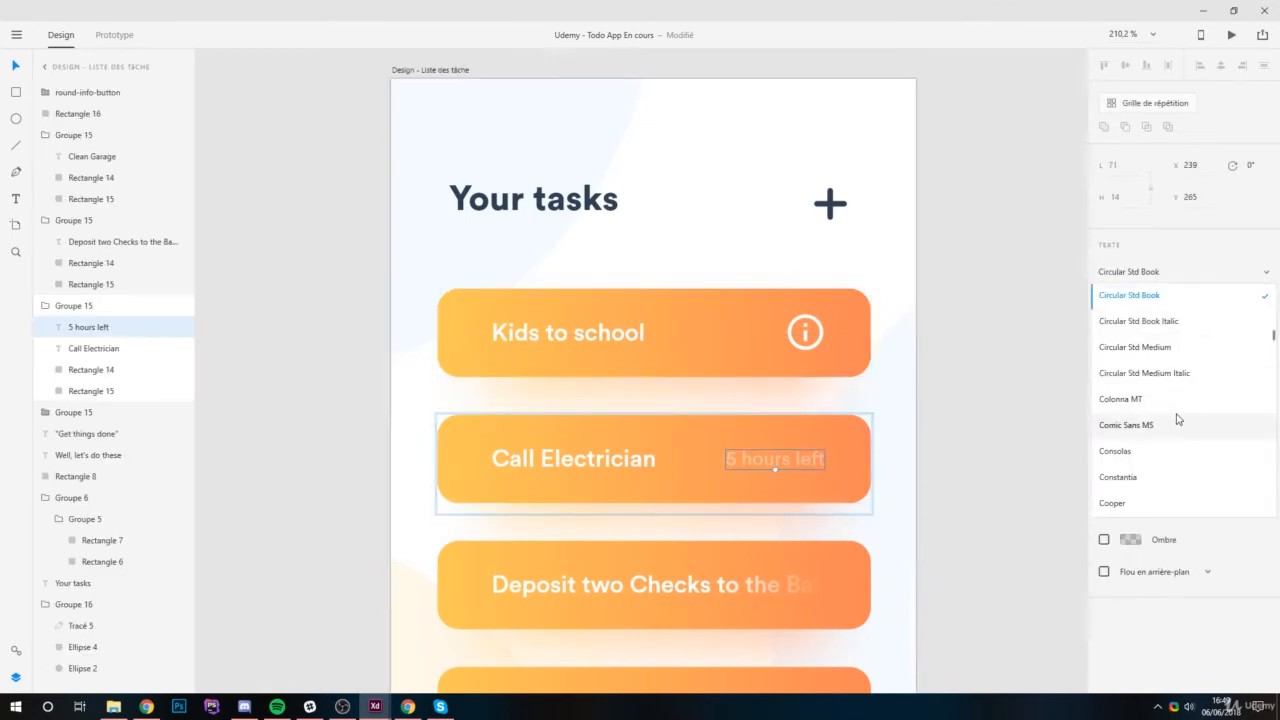
scroll(1197, 382, up, 3)
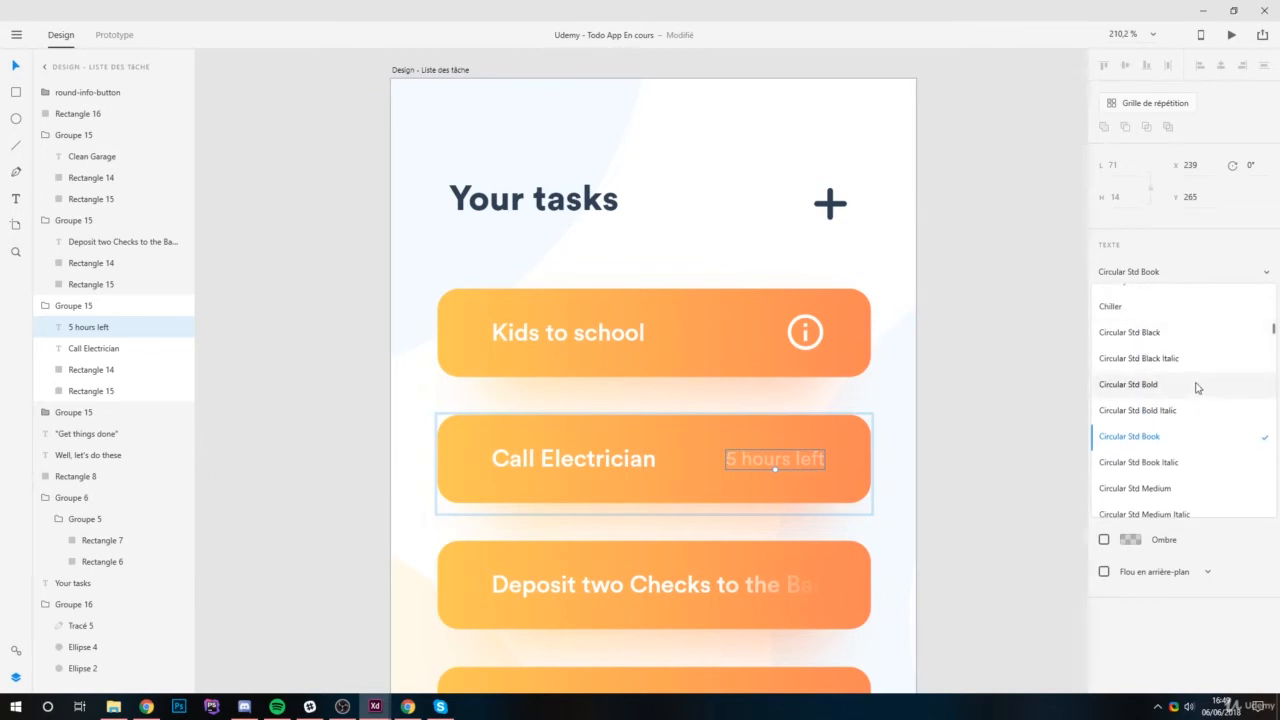
click(1191, 489)
click(1015, 407)
Shift the "Well, let's do these" text slightly left on its dark button, to X 90, Y 635.
scroll(893, 359, down, 3)
drag(862, 422, 784, 272)
scroll(735, 600, up, 5)
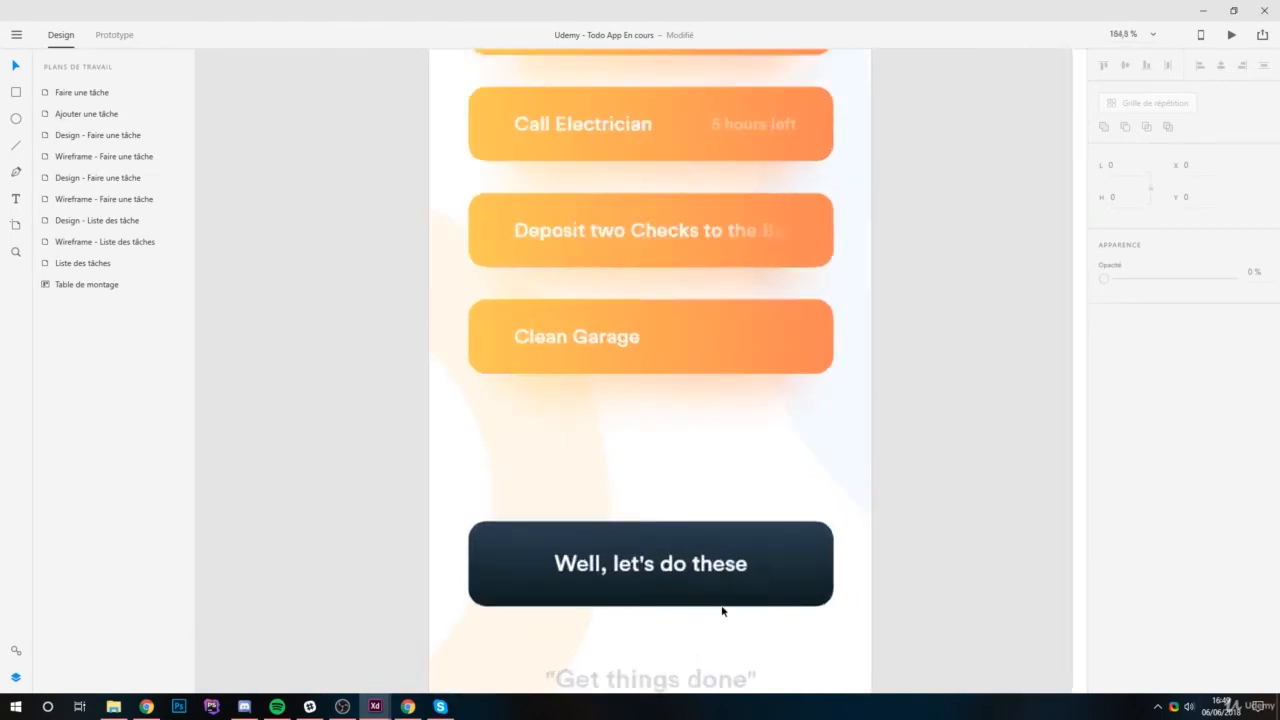
click(706, 568)
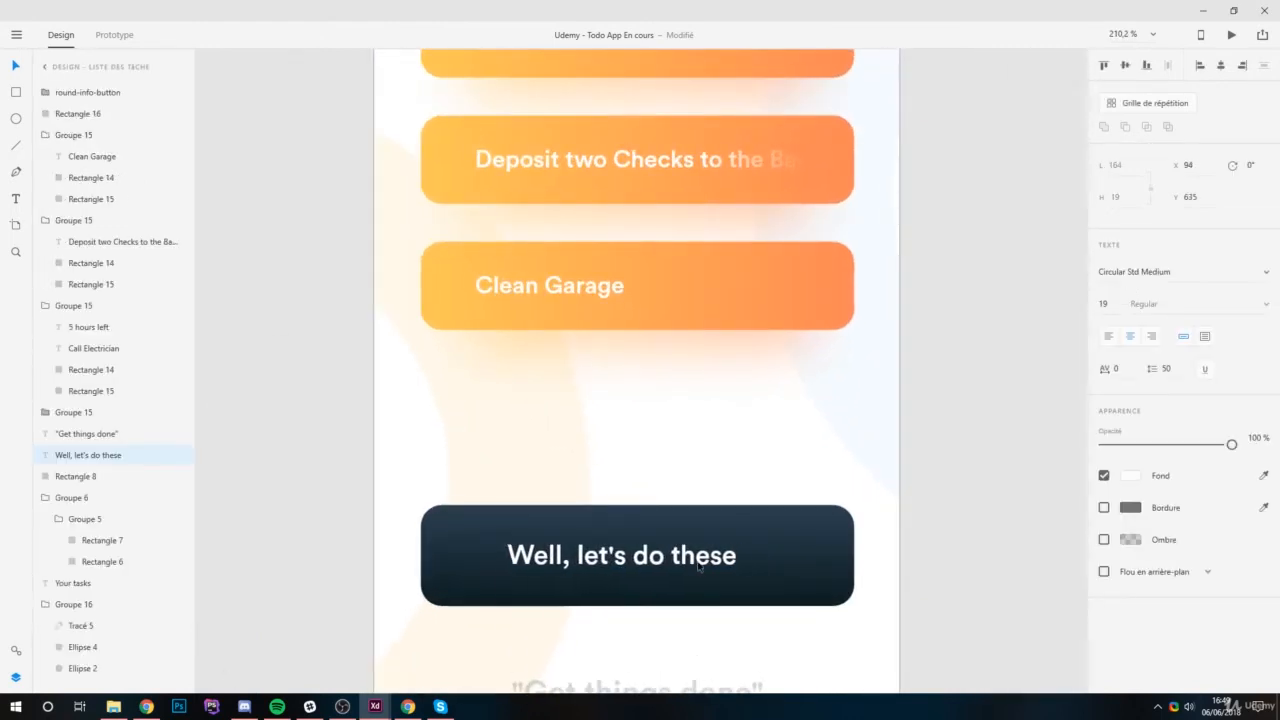
drag(699, 566, 693, 566)
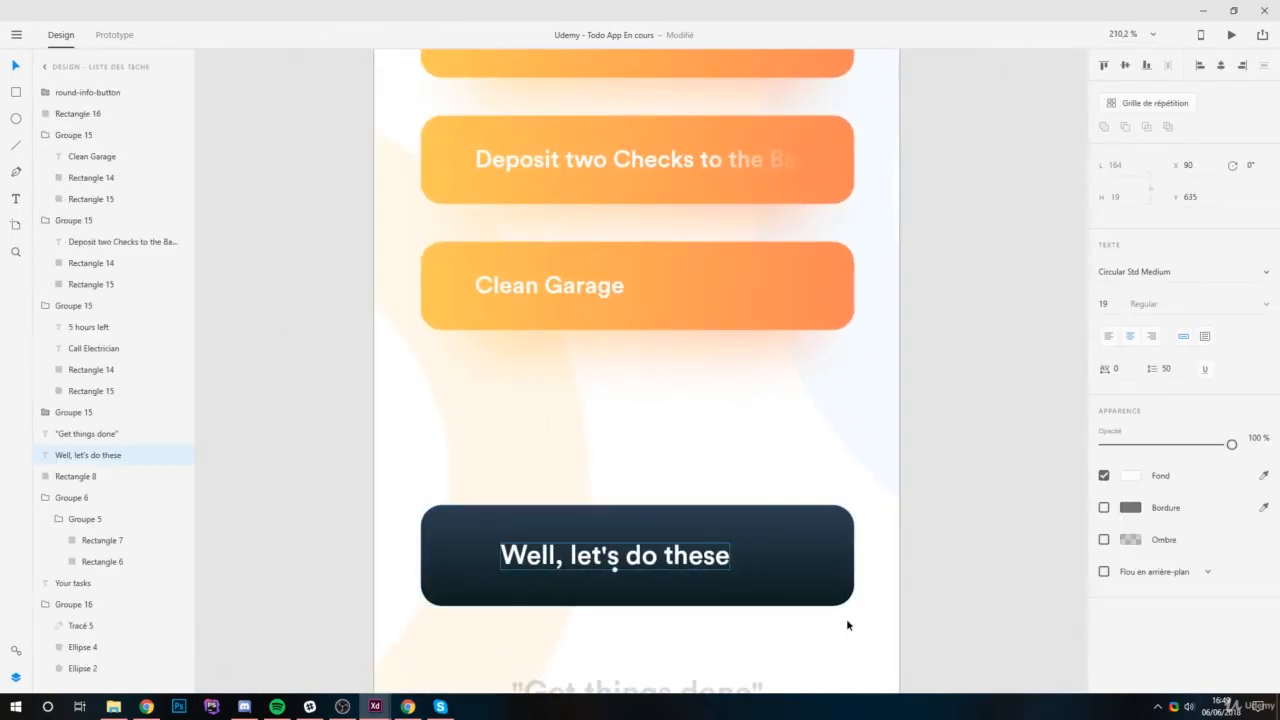